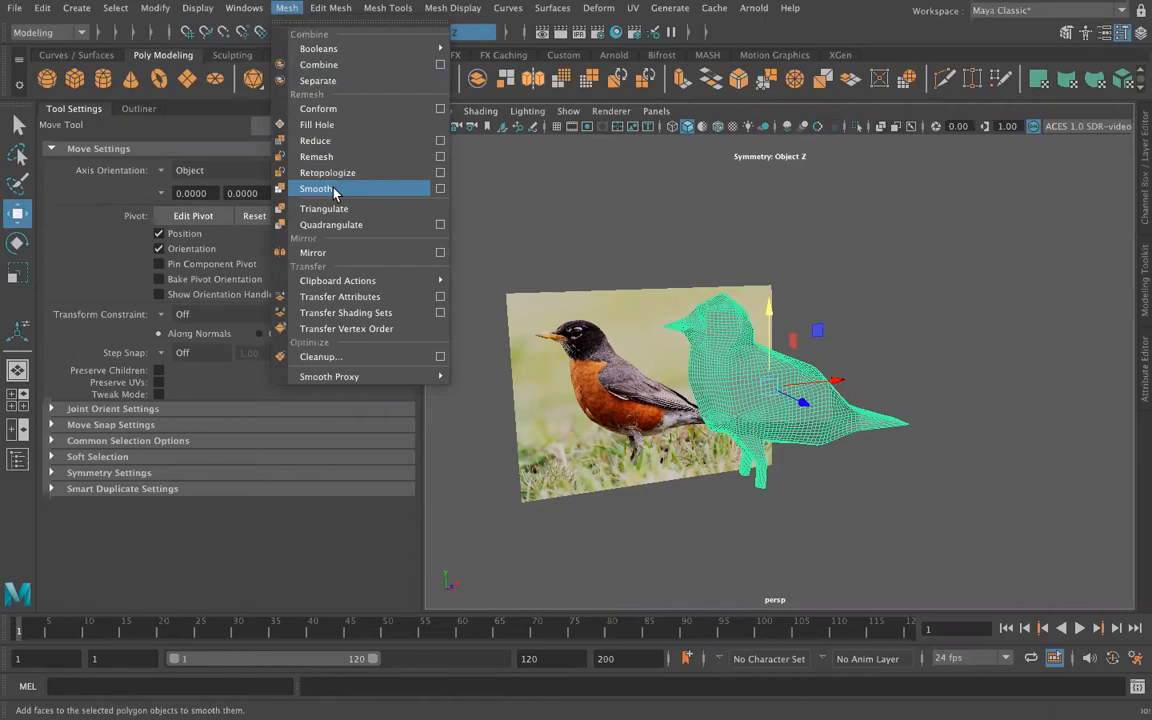
Smooth the bird mesh with one division and save the scene
left_click(336, 190)
key("ctrl+s")
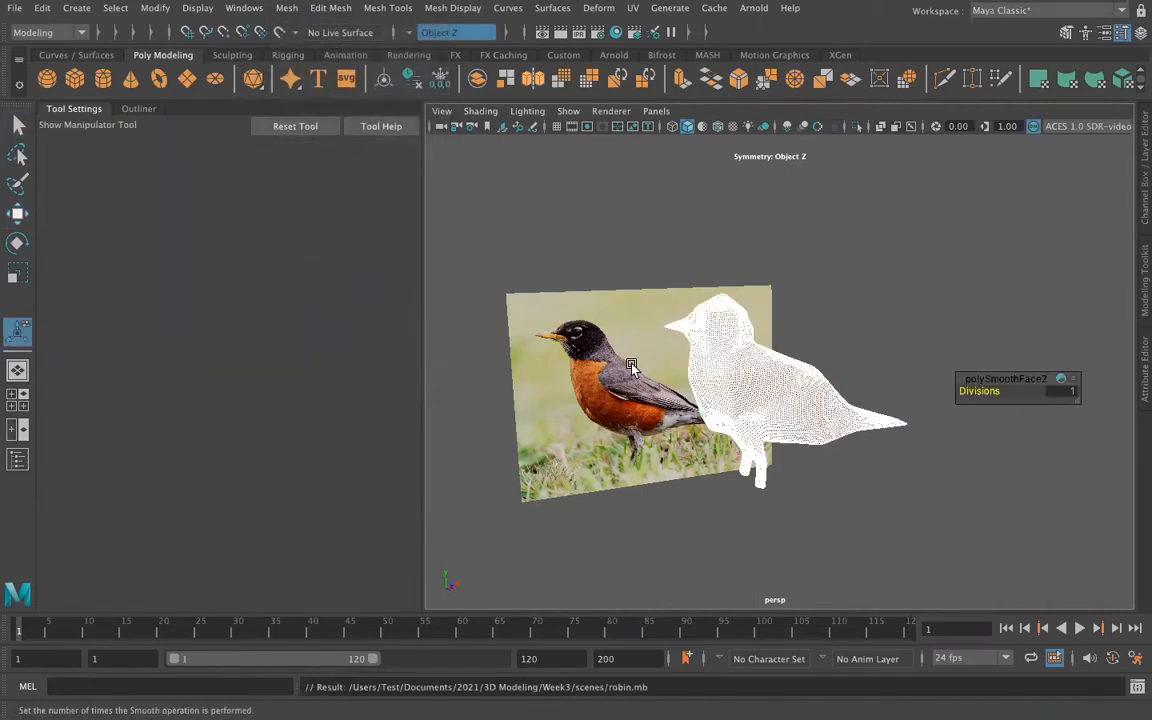
left_click(838, 342)
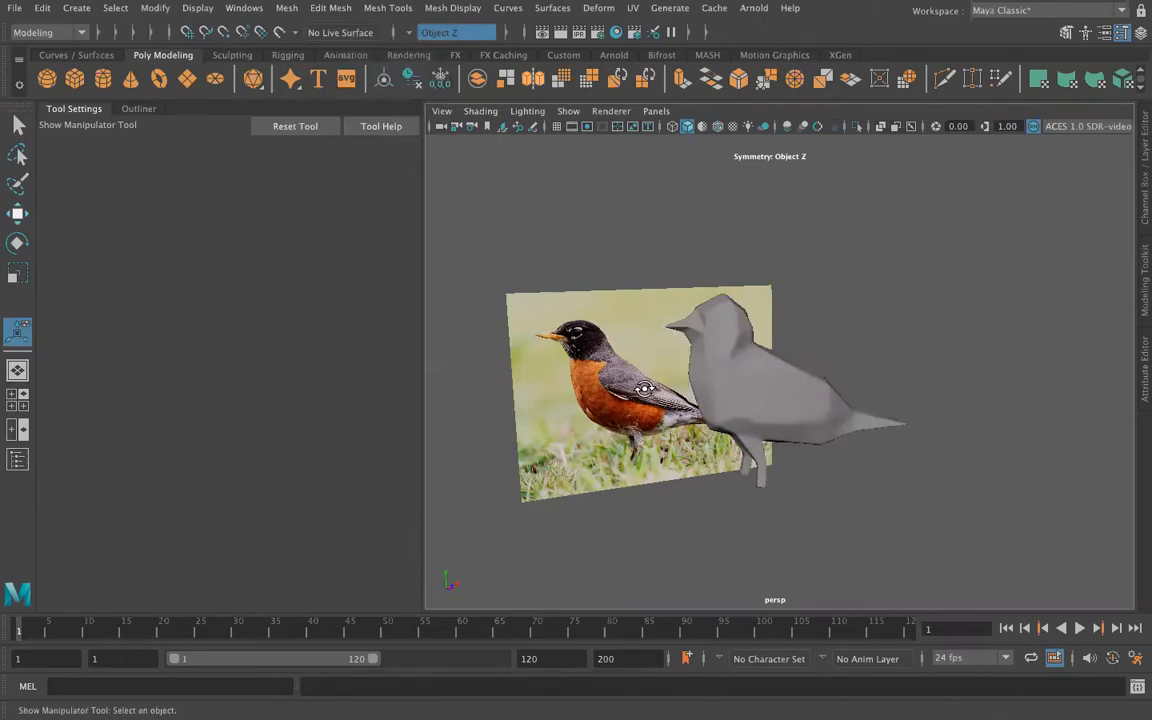
left_click_drag(772, 377, 788, 432, "alt")
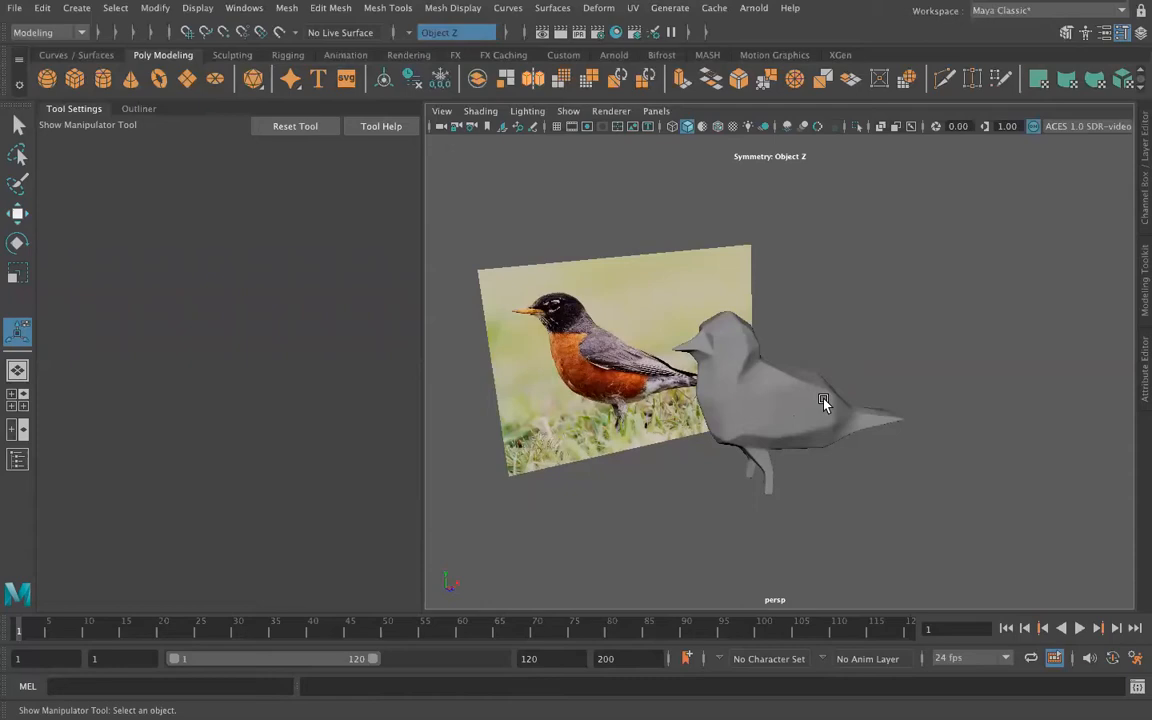
Start a new scene, saving the changes to robin.mb, and show the grid in the perspective view
left_click(15, 8)
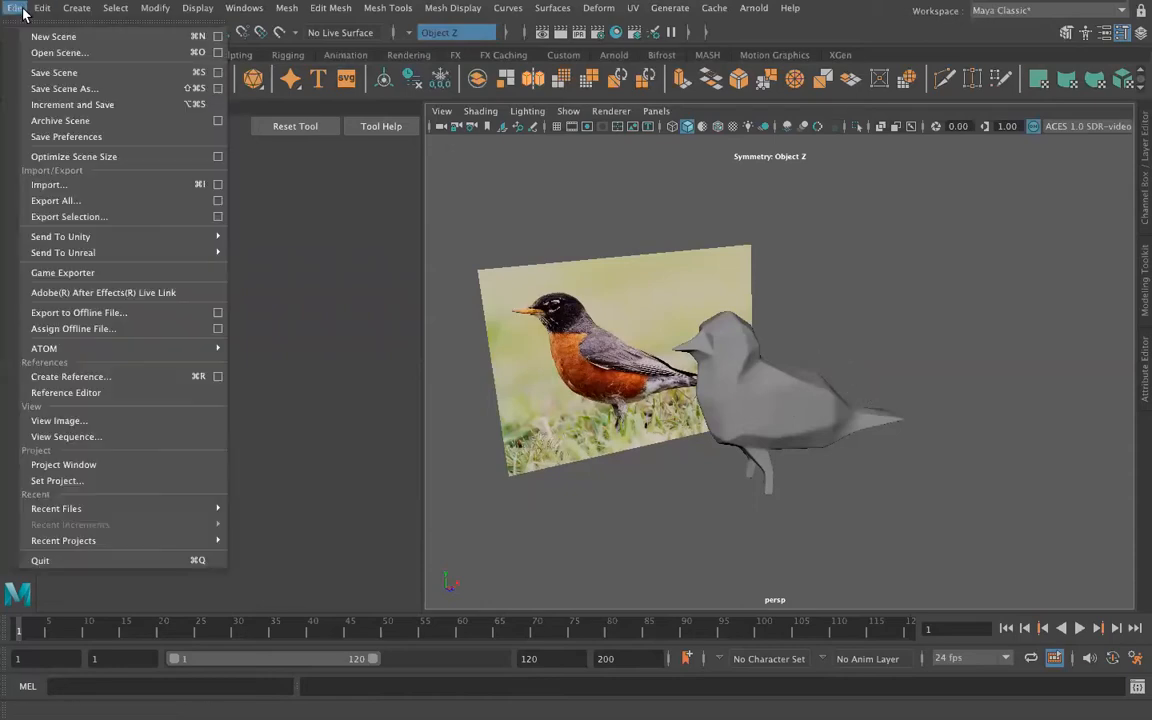
left_click(30, 35)
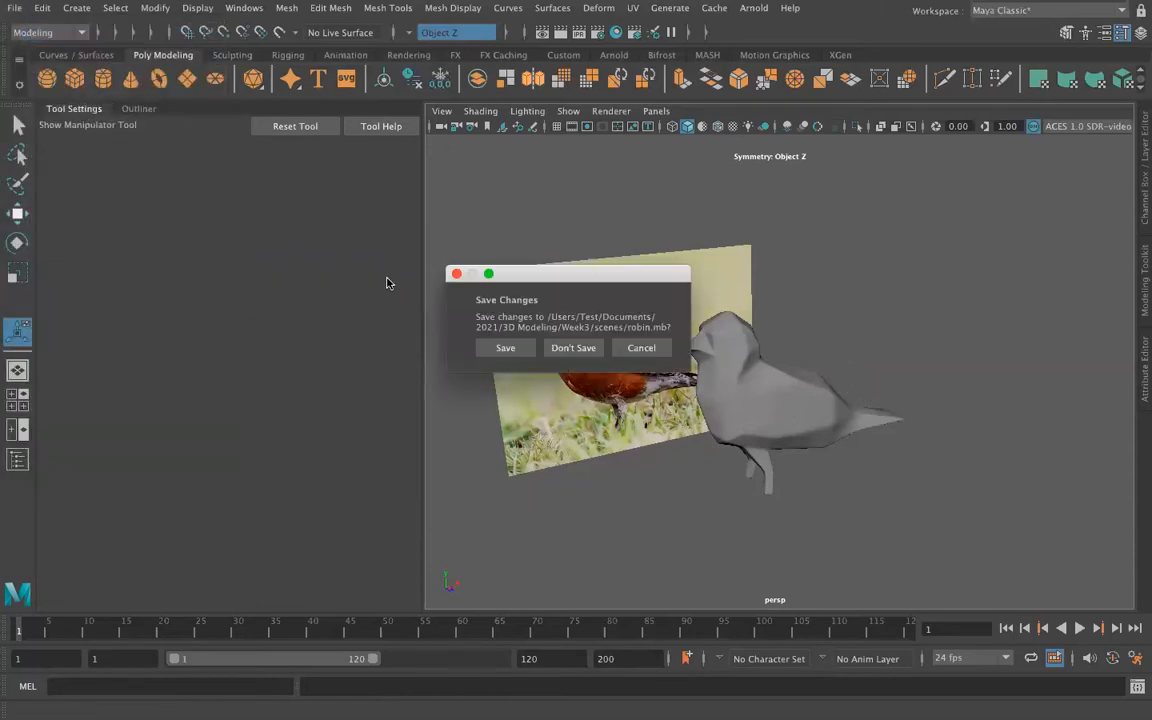
left_click(506, 347)
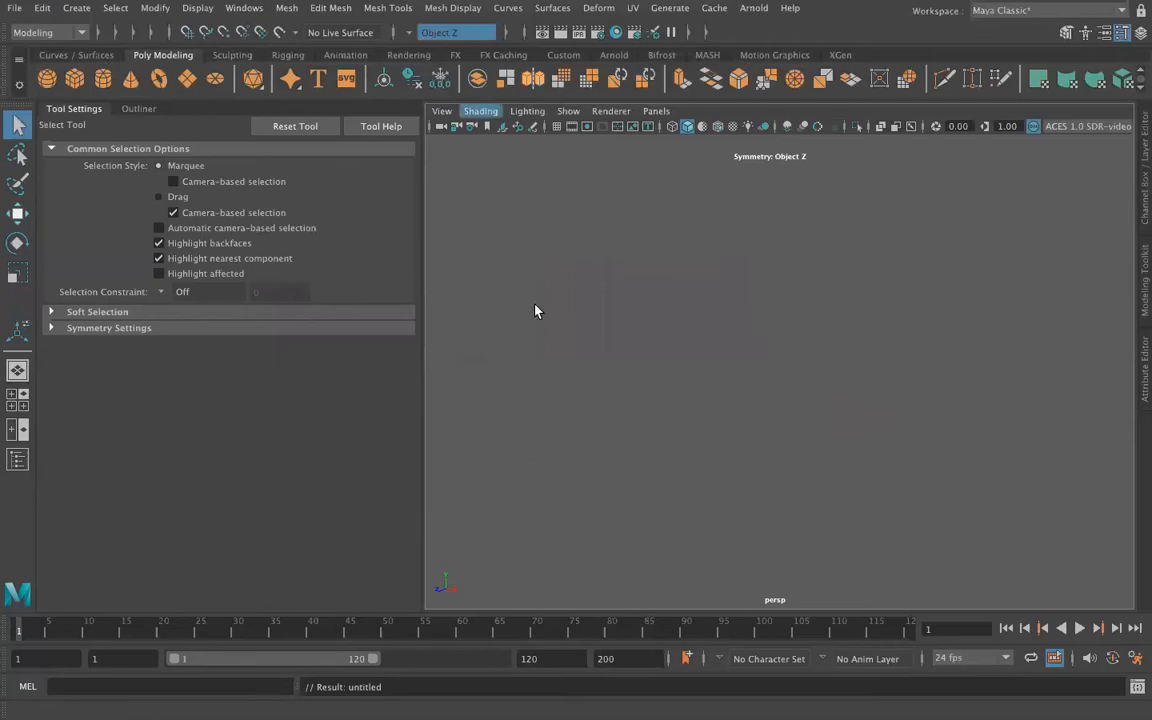
left_click(554, 127)
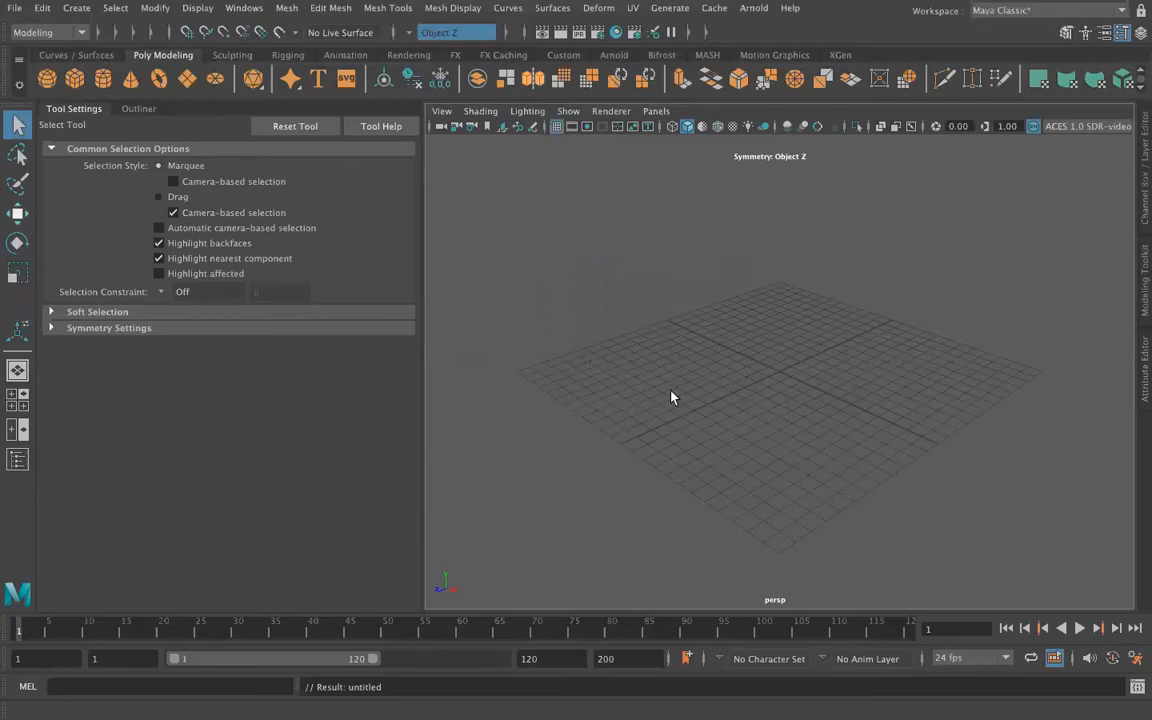
left_click_drag(715, 391, 640, 370, "alt")
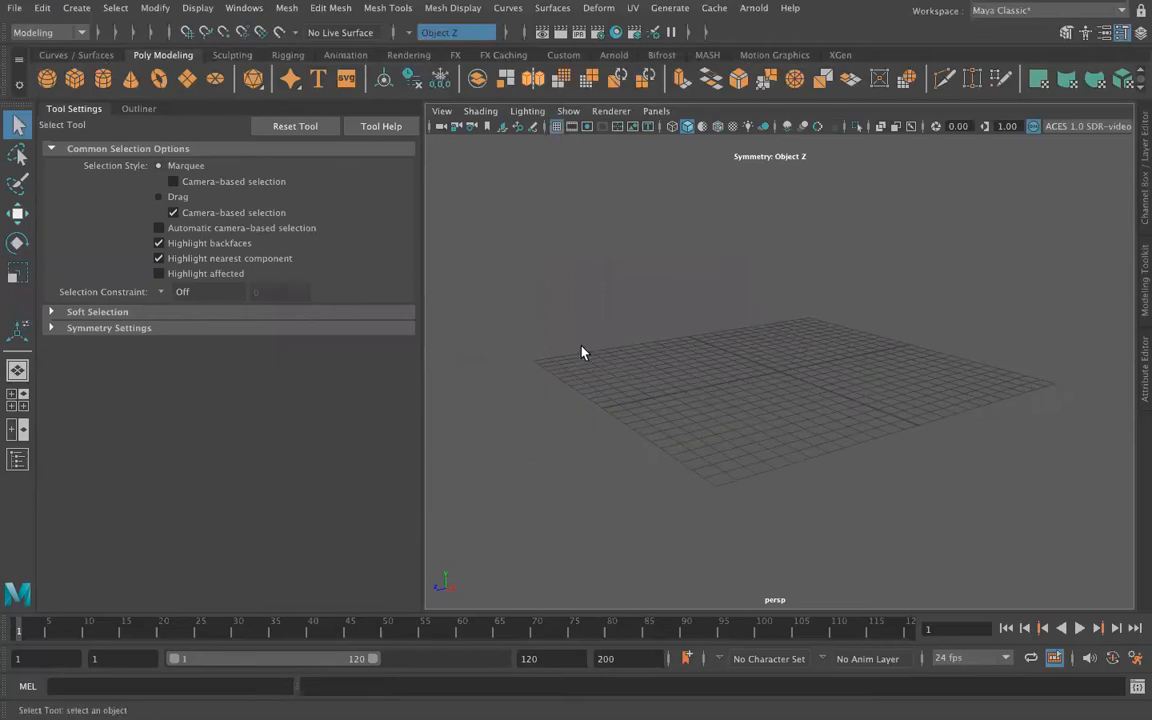
Create a polygon cube at the origin and open its polyCube1 creation attributes
left_click(66, 77)
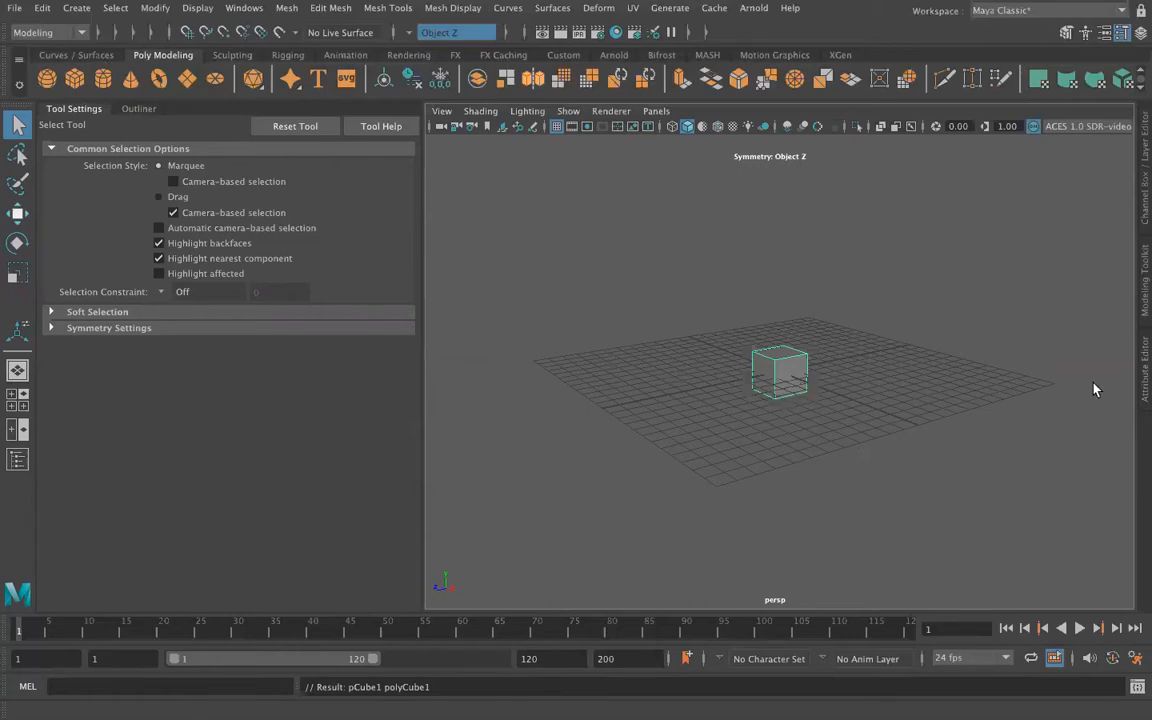
left_click(1142, 372)
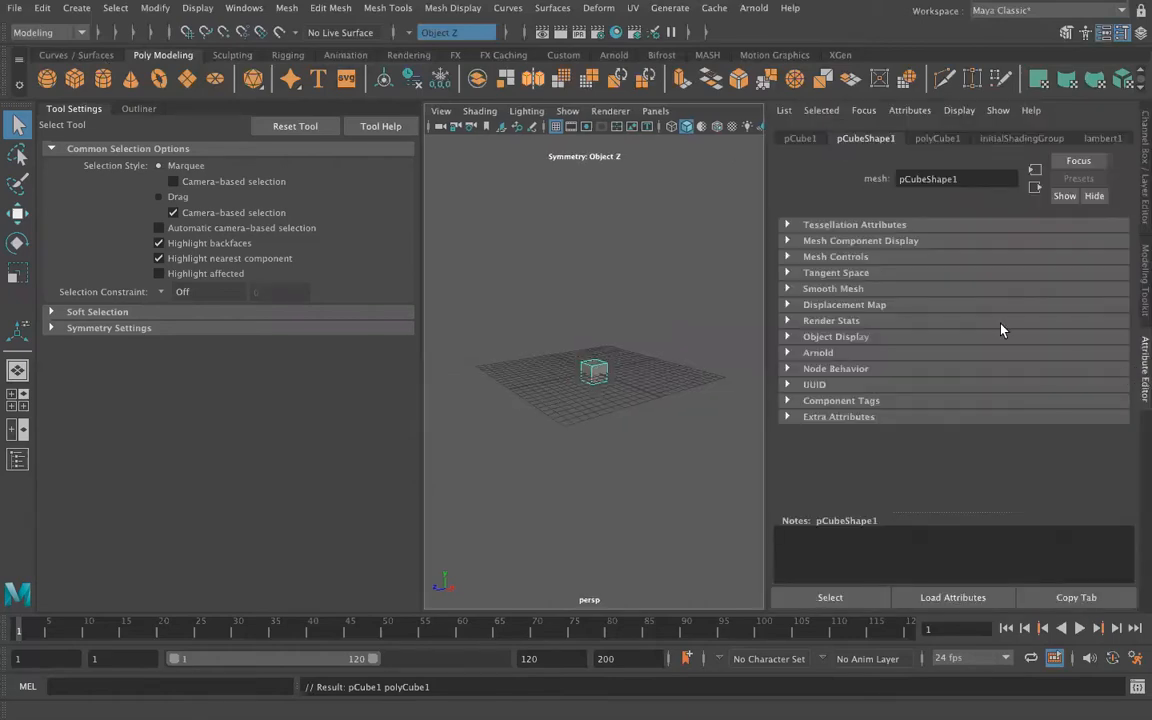
left_click(937, 138)
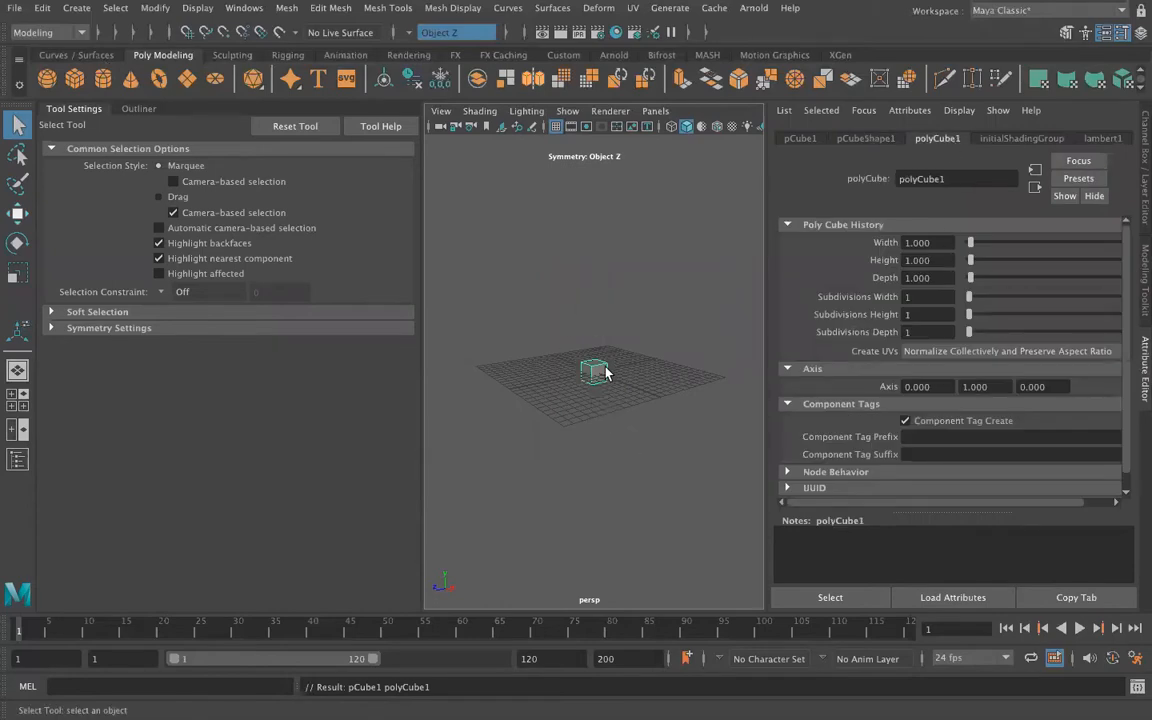
scroll(602, 388, "up", 3)
scroll(585, 347, "up", 3)
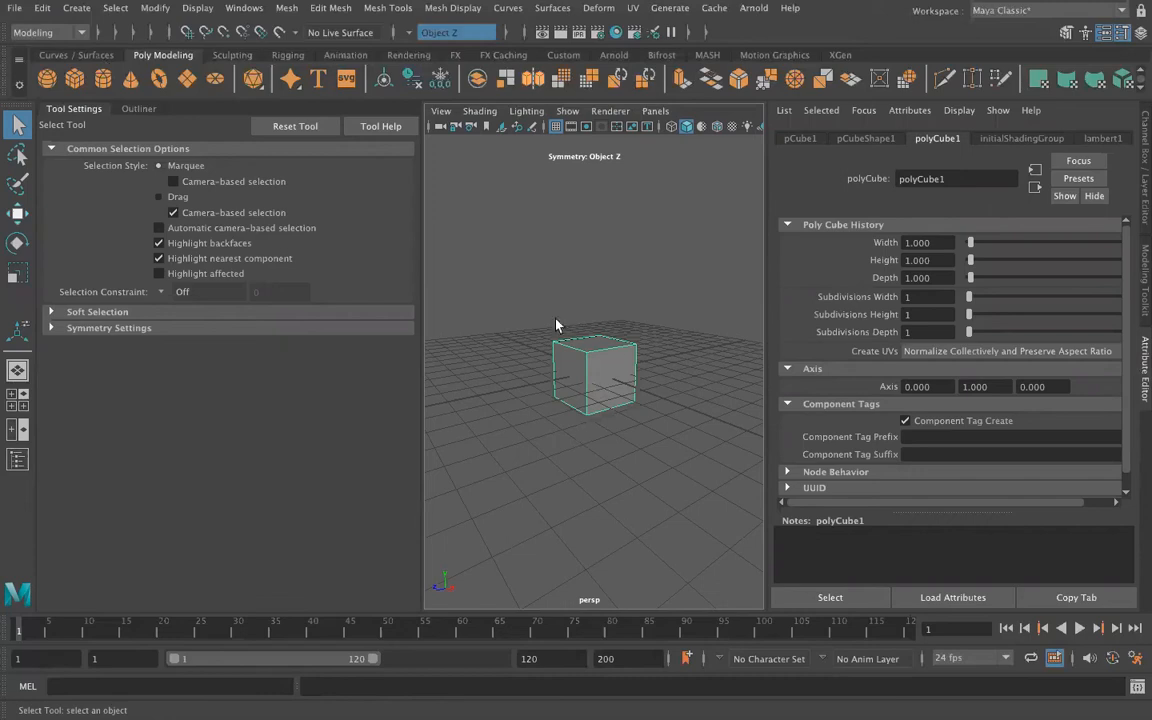
Set the cube's width, height and depth to 10
left_click(930, 242)
type("10")
key("Tab")
type("10")
key("Tab")
type("10")
key("Tab")
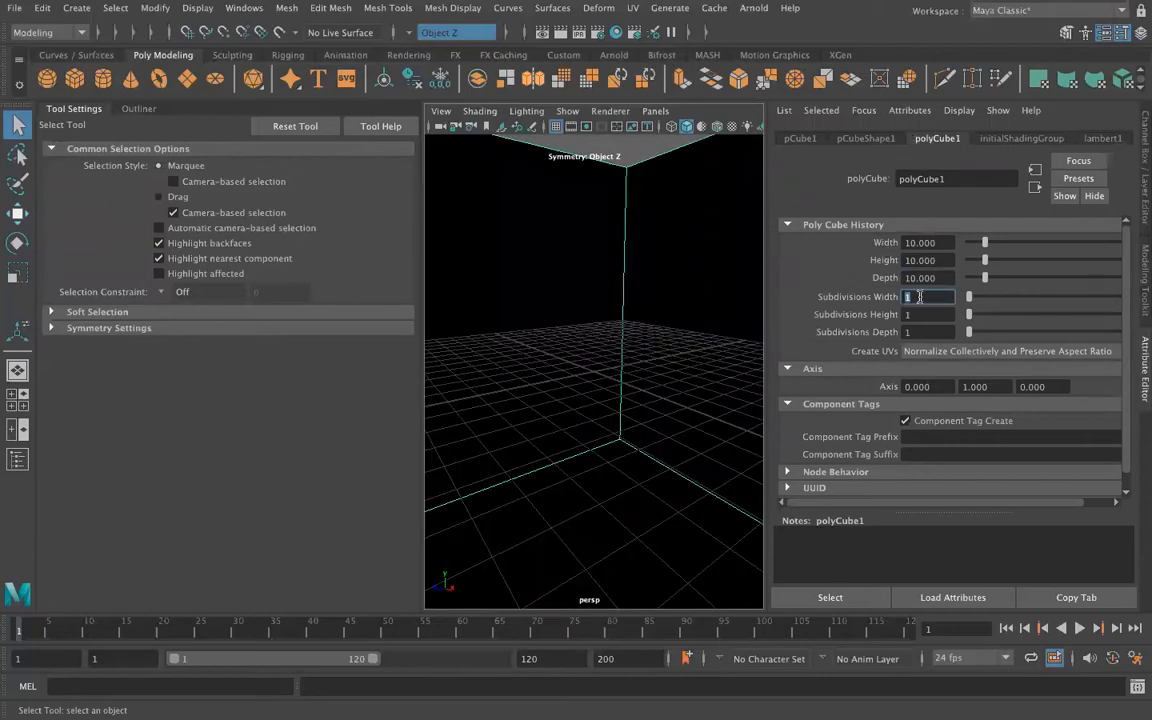
Set the cube's width, height and depth subdivisions to 100 each and frame the cube in the view
type("100")
key("Tab")
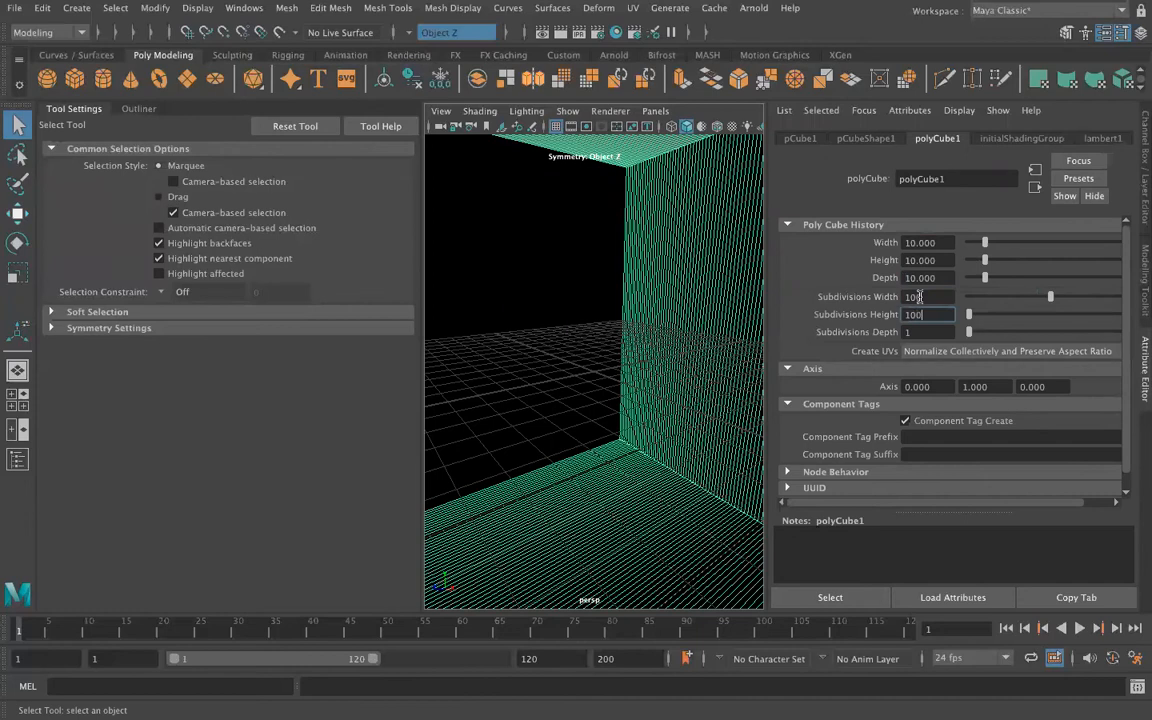
key("Tab")
key("Tab")
key("f")
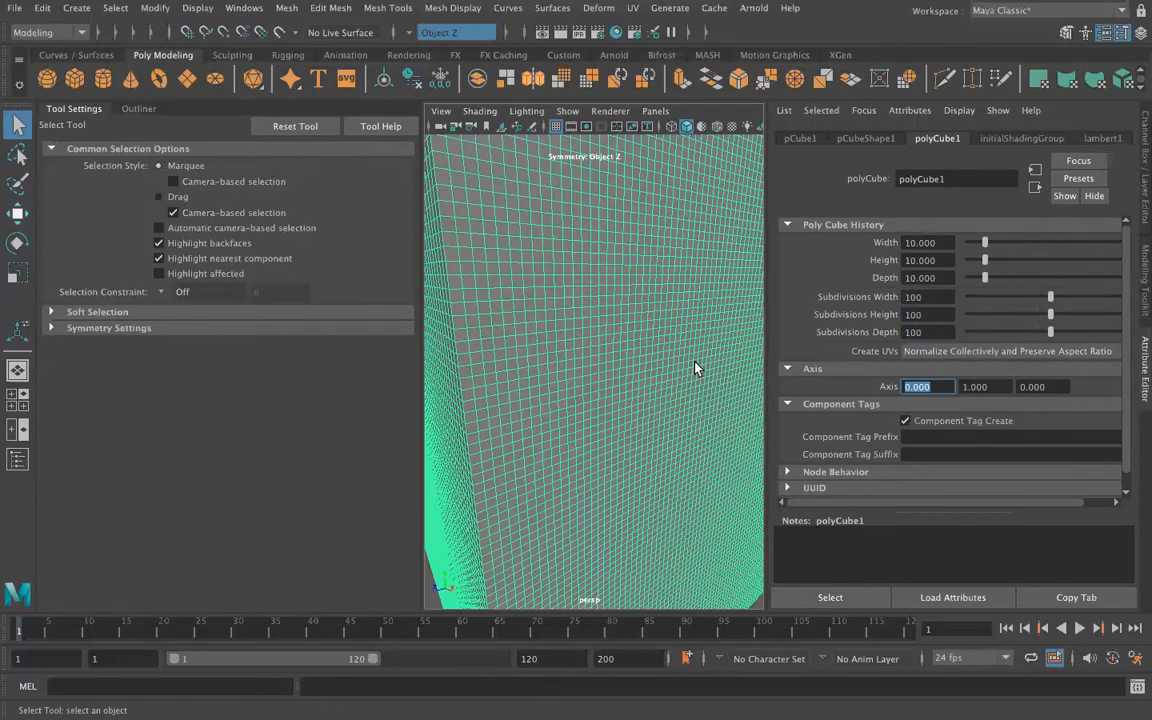
scroll(662, 377, "up", 6)
scroll(658, 376, "down", 3)
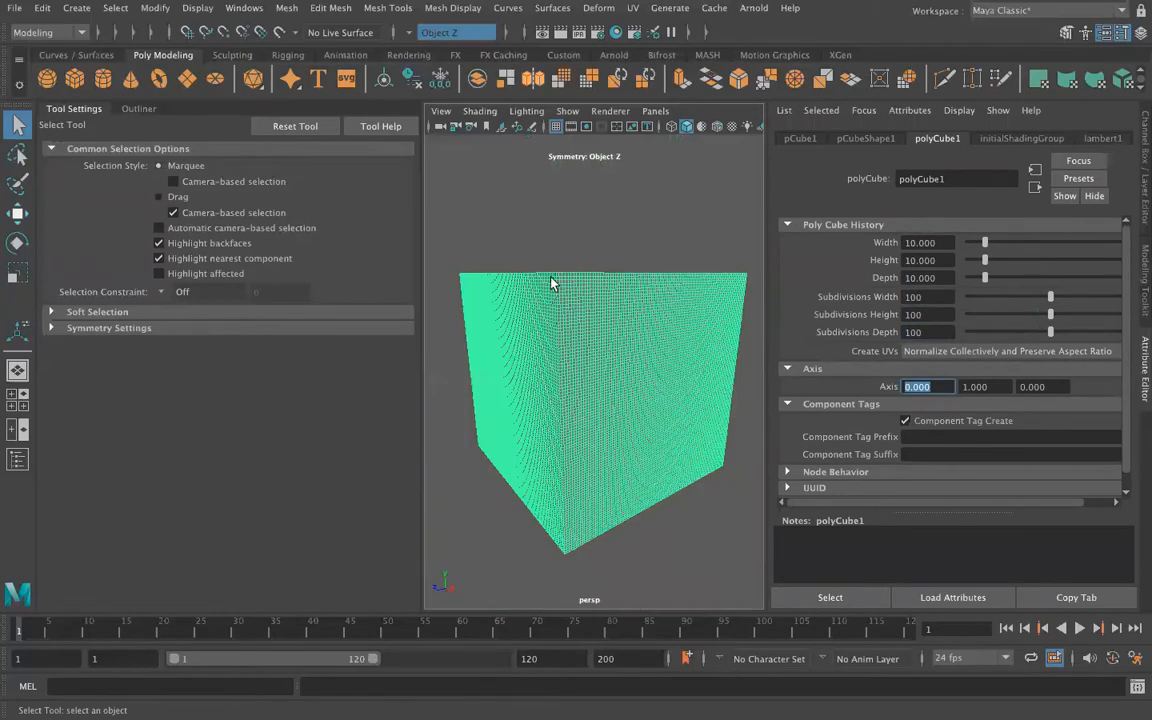
left_click(565, 548)
left_click_drag(566, 551, 700, 531)
left_click_drag(444, 478, 457, 400, "alt")
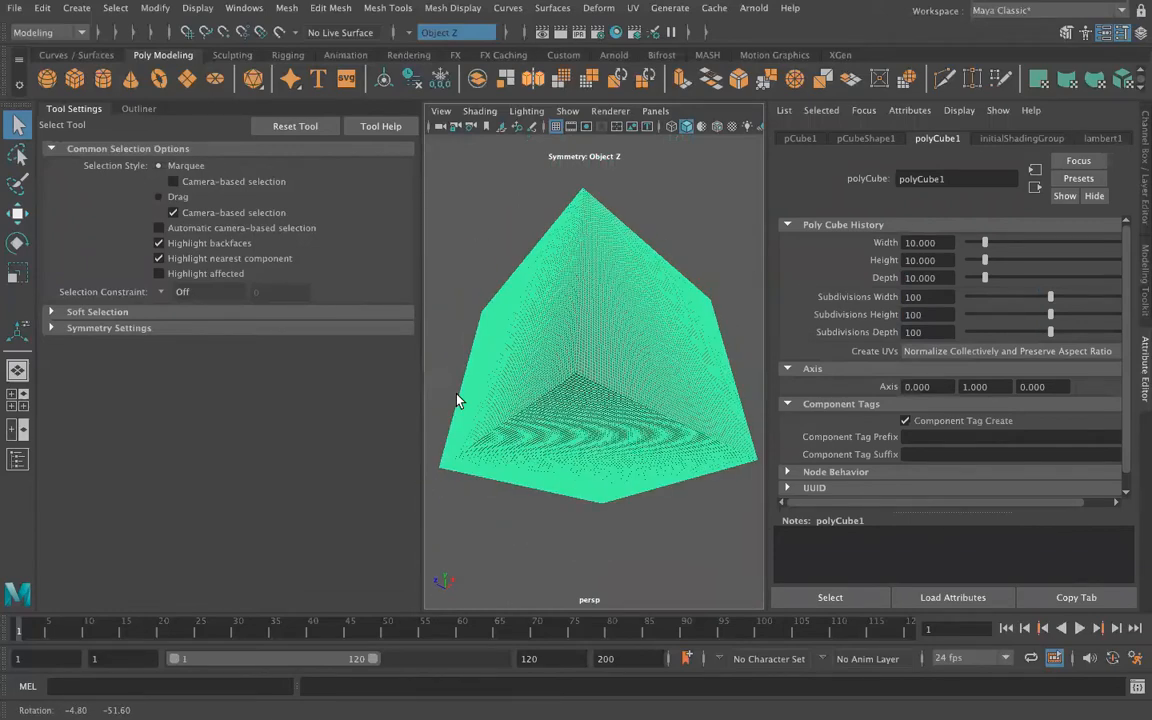
left_click_drag(547, 426, 563, 474, "alt")
Turn on the Poly Count heads-up display and collapse the tool settings to enlarge the viewport
left_click(199, 8)
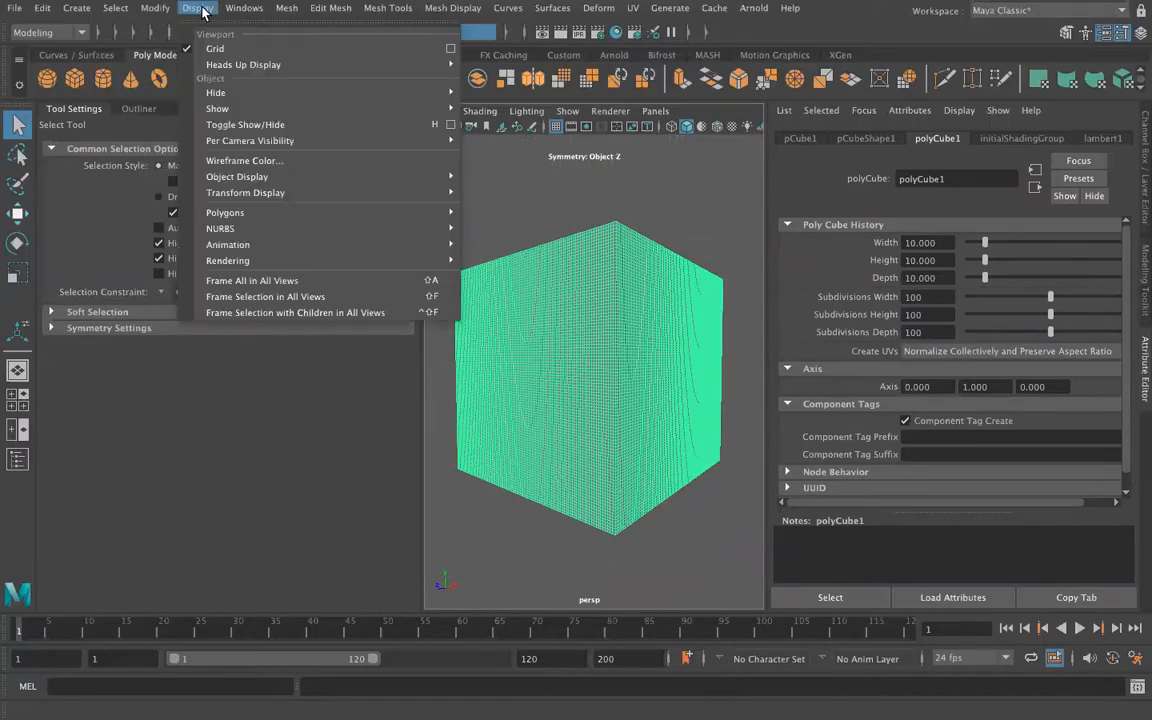
mouse_move(260, 213)
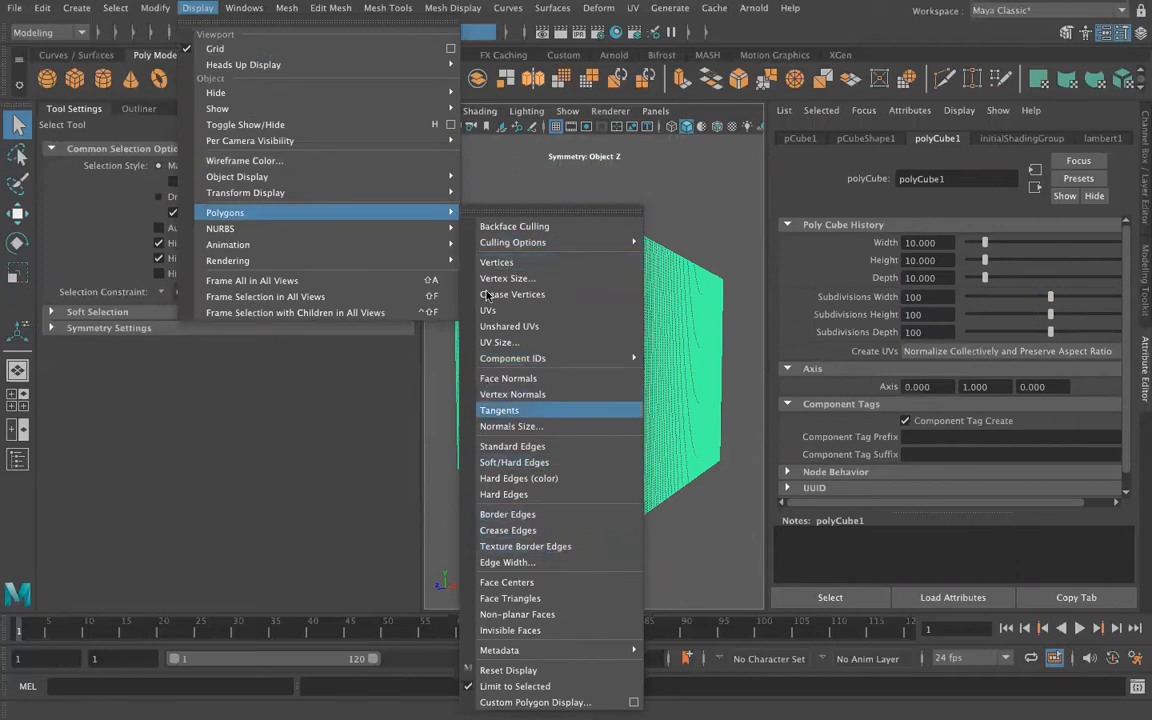
mouse_move(240, 63)
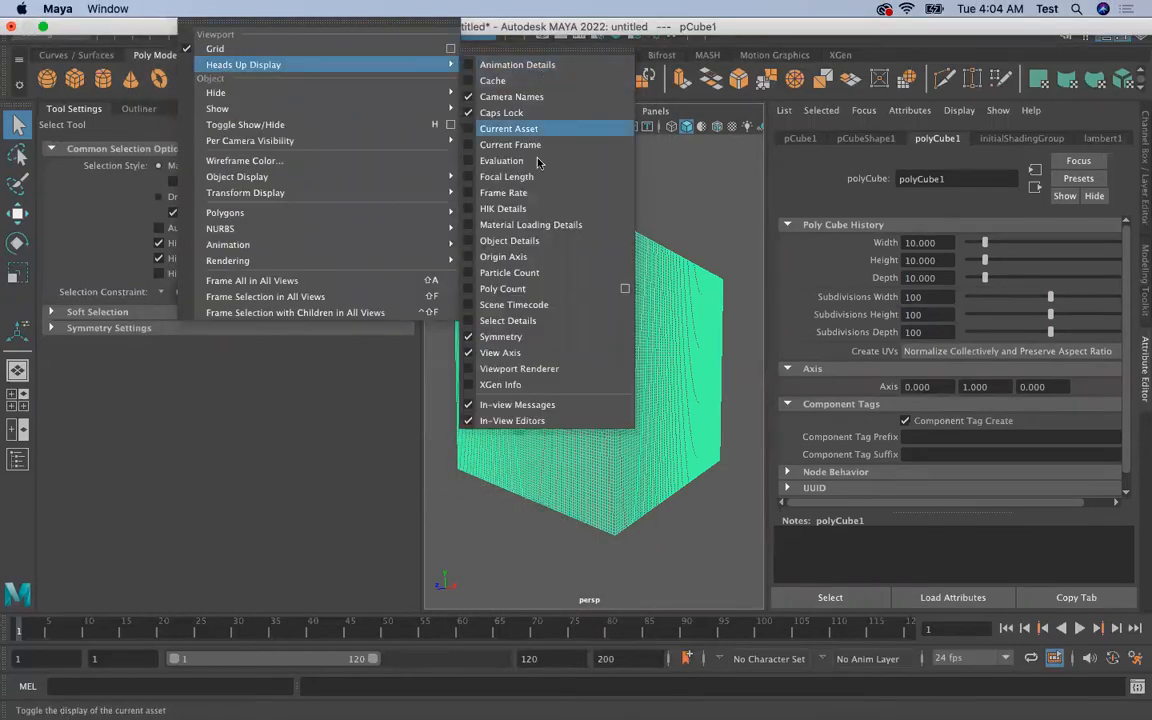
left_click(470, 294)
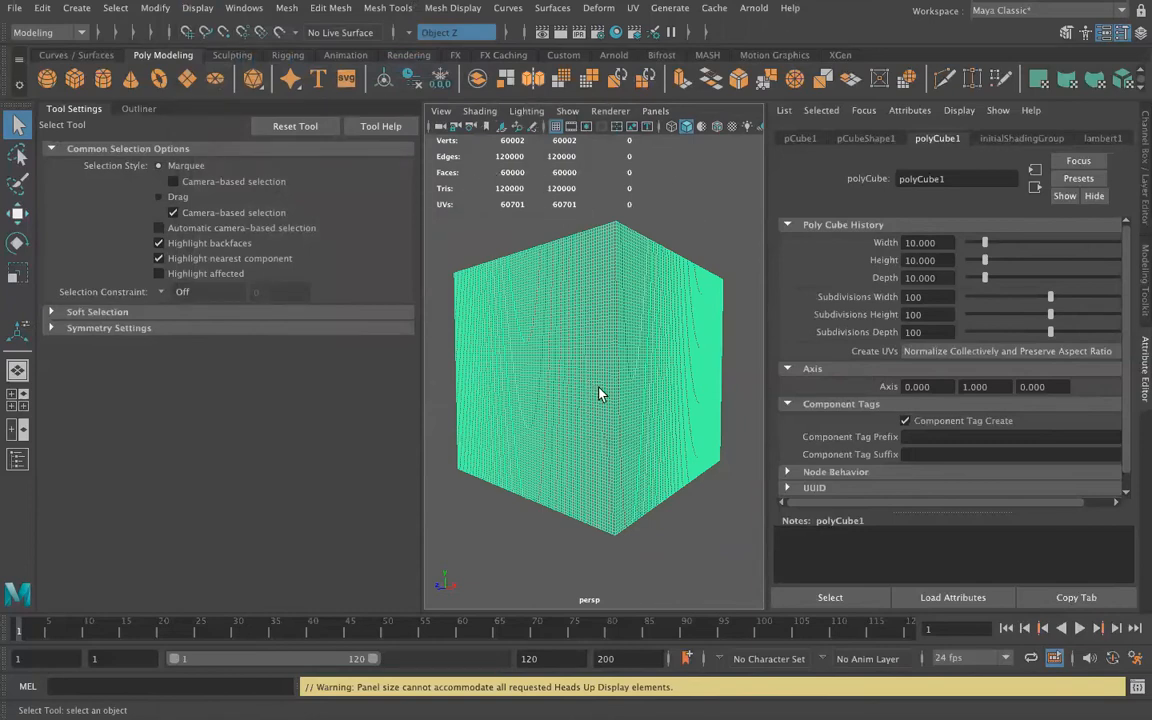
left_click(57, 110)
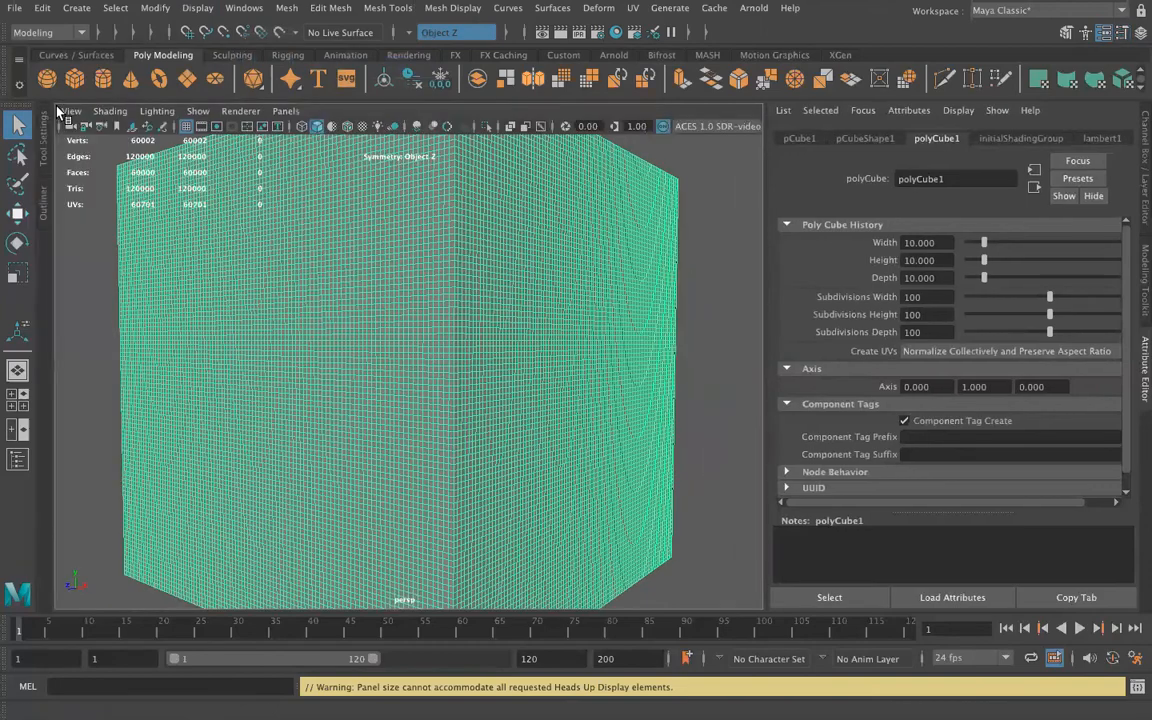
left_click_drag(497, 383, 550, 378, "alt")
left_click_drag(455, 427, 543, 406, "alt")
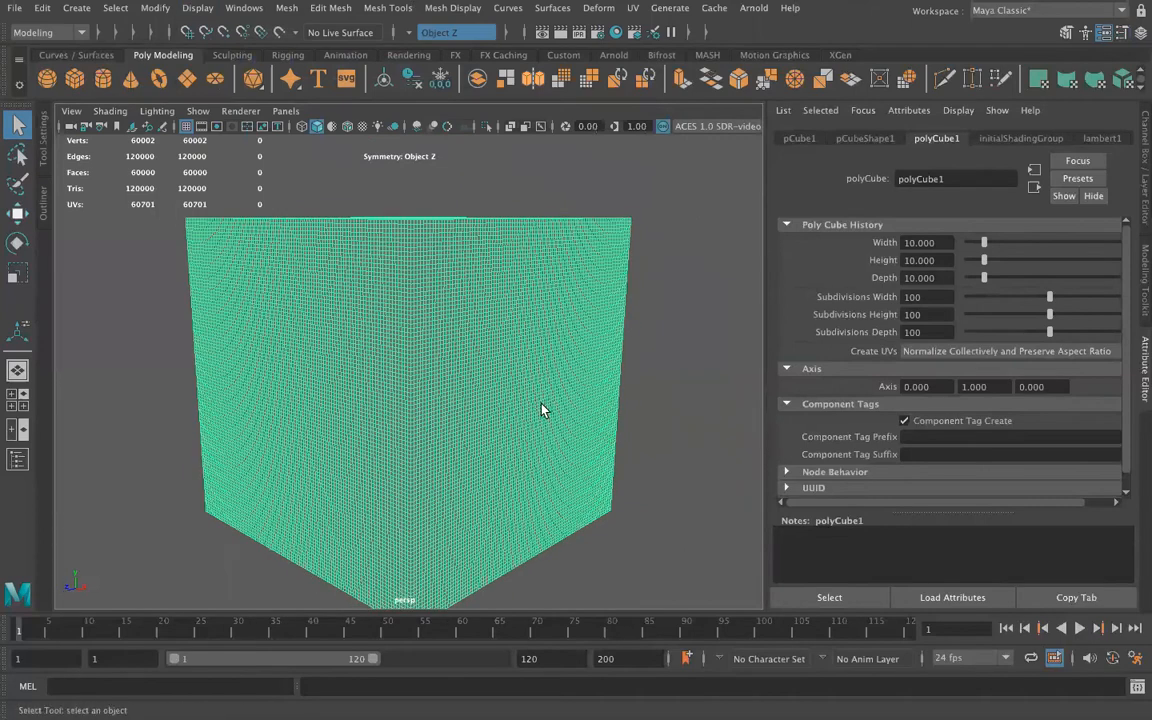
Hide the cube's attributes and activate the surface-lifting Sculpt Tool on the cube with its tool settings shown
left_click(228, 57)
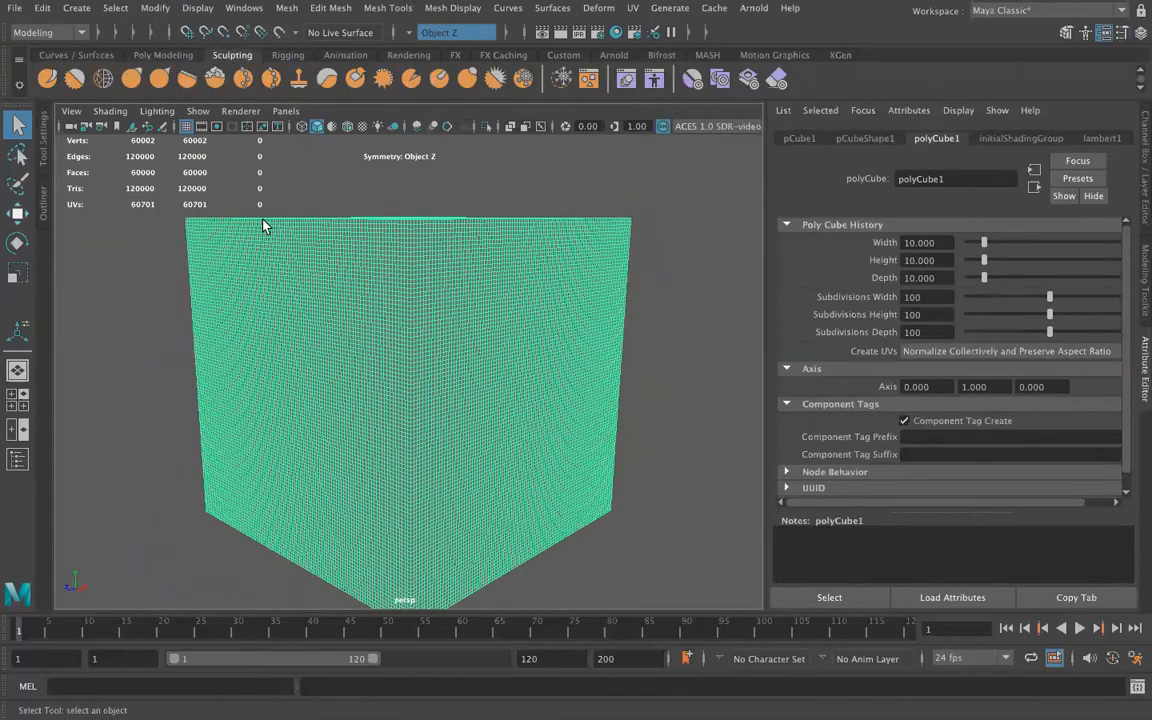
left_click(1142, 382)
right_click_drag(755, 503, 630, 473, "alt")
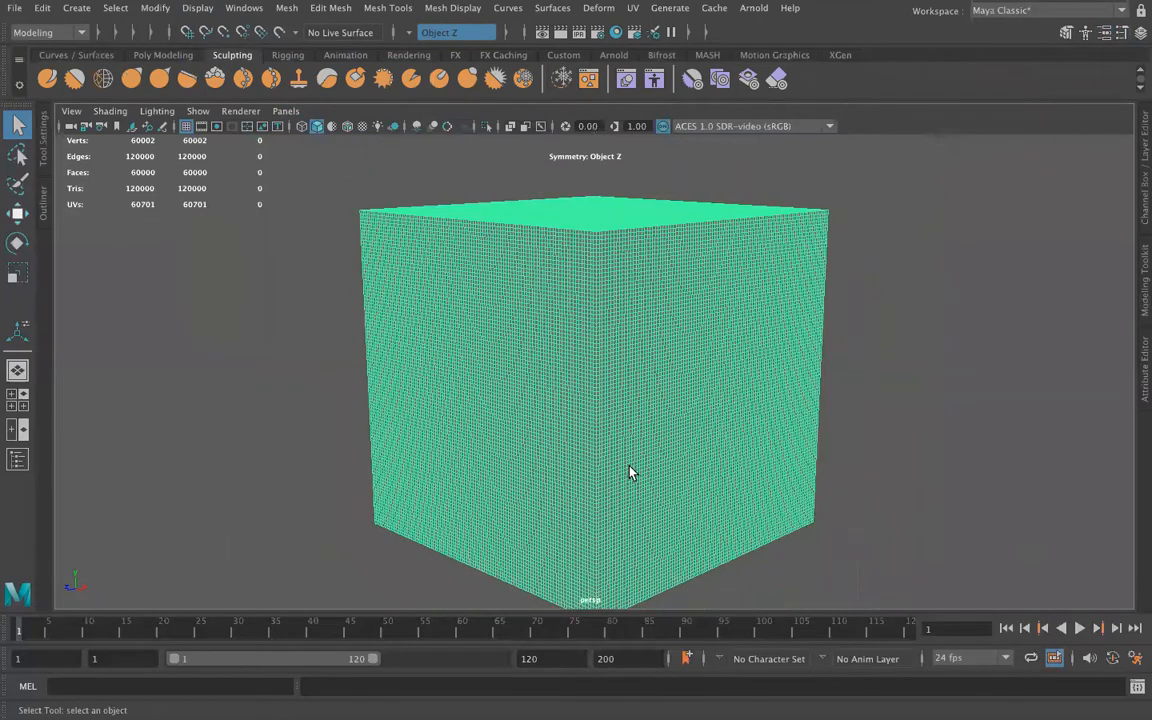
left_click(44, 150)
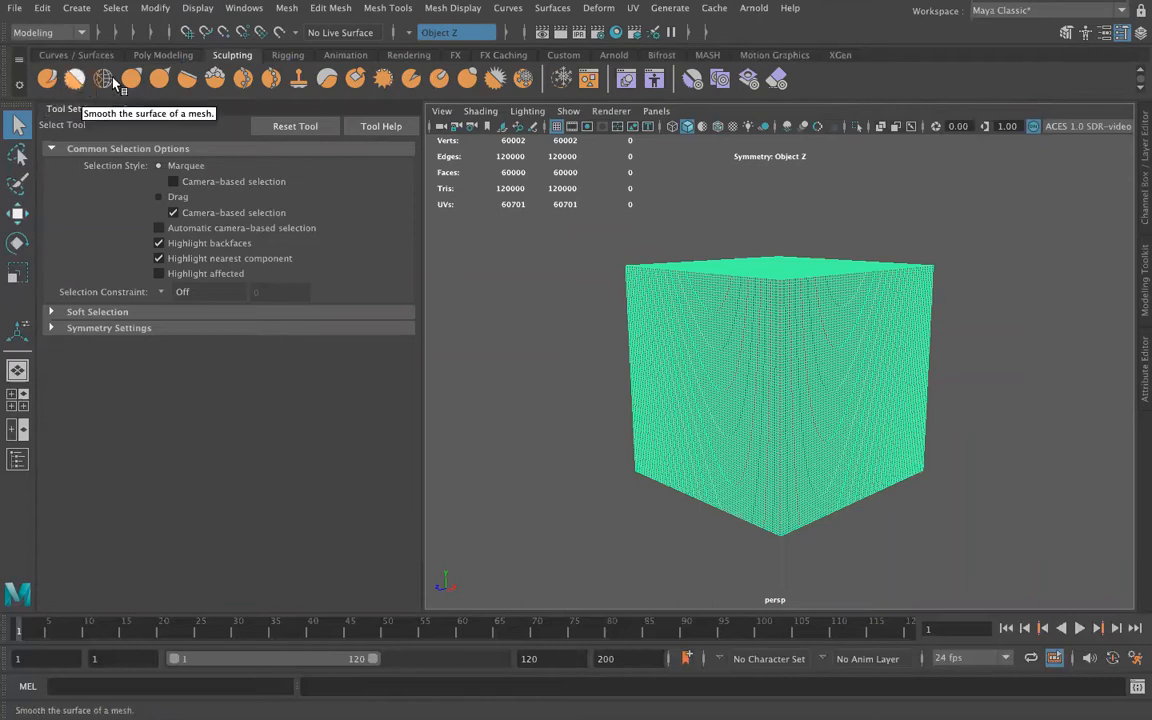
left_click(48, 80)
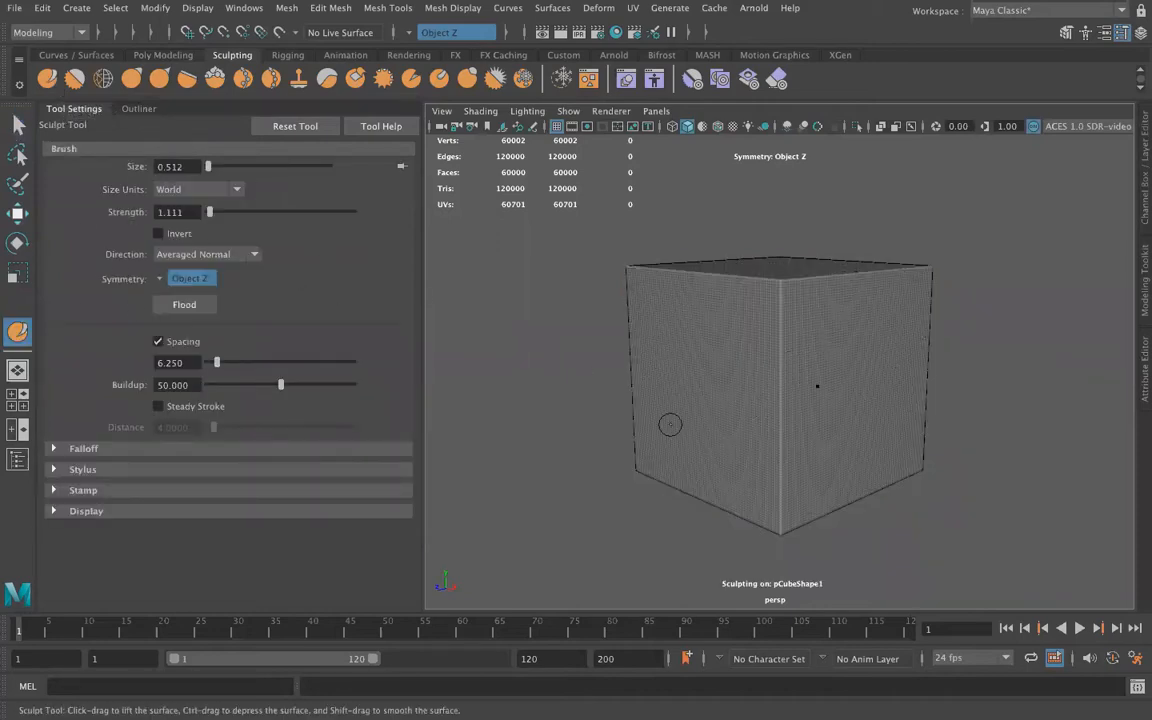
Turn symmetry off and sculpt a bump on one side face of the cube with a brush size of about 2.84
left_click(420, 34)
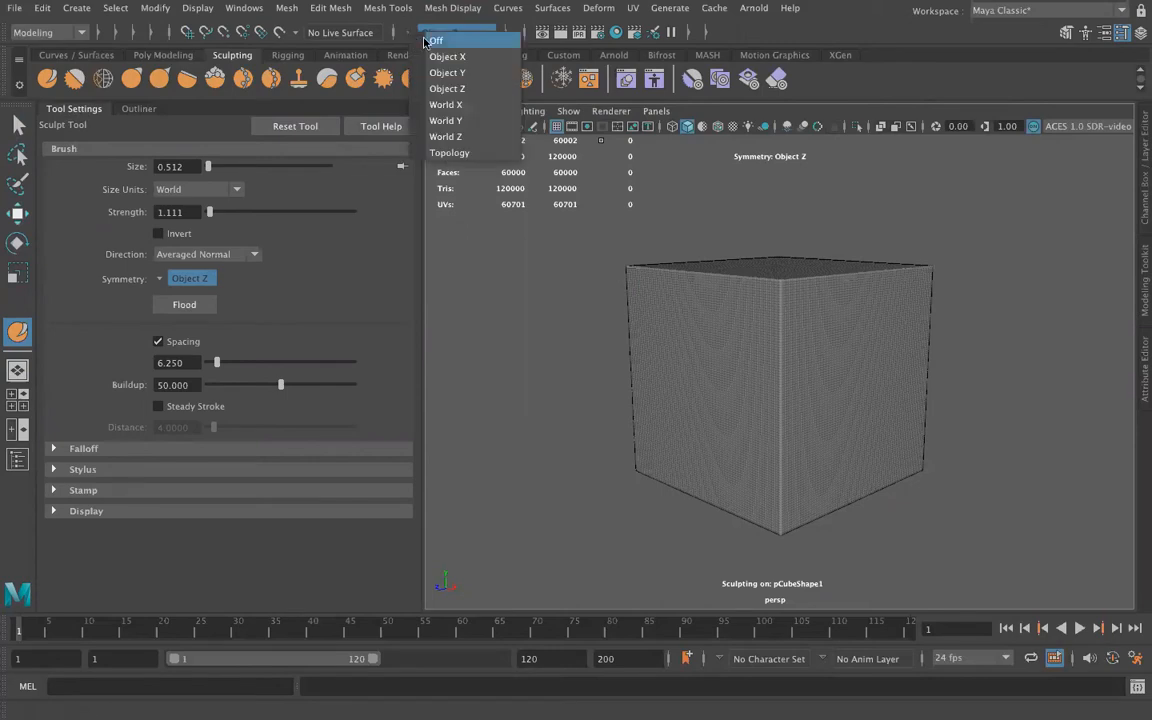
left_click(436, 40)
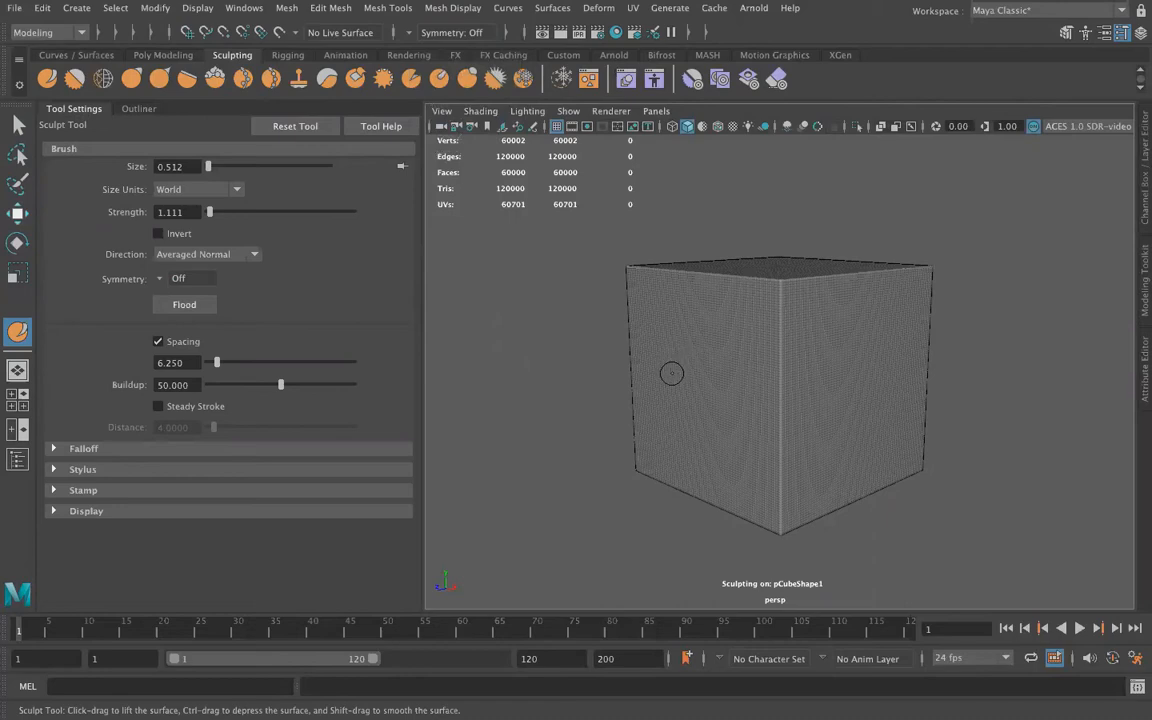
key("b")
mouse_move(676, 370)
left_mouse_down()
mouse_move(744, 370)
mouse_move(689, 370)
mouse_move(730, 370)
mouse_move(764, 393)
mouse_move(695, 374)
left_mouse_up()
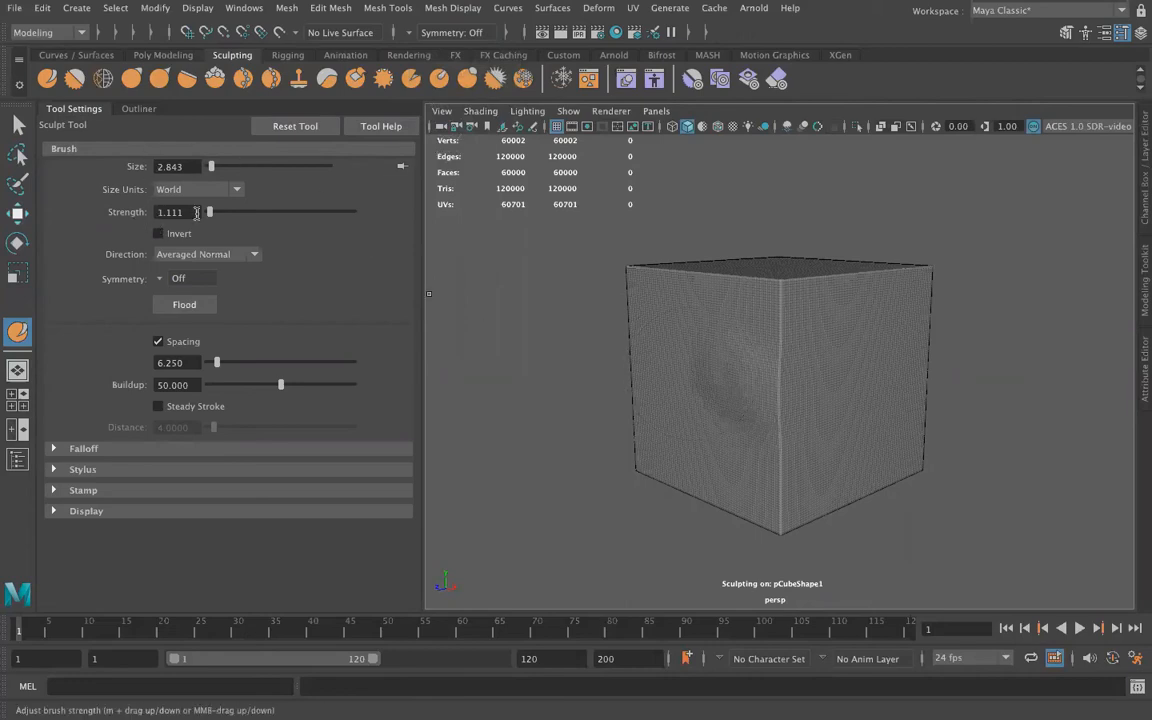
Set the sculpt brush strength to 15 and reset the Sculpt Tool to its default settings
left_click_drag(200, 213, 125, 213)
type("15")
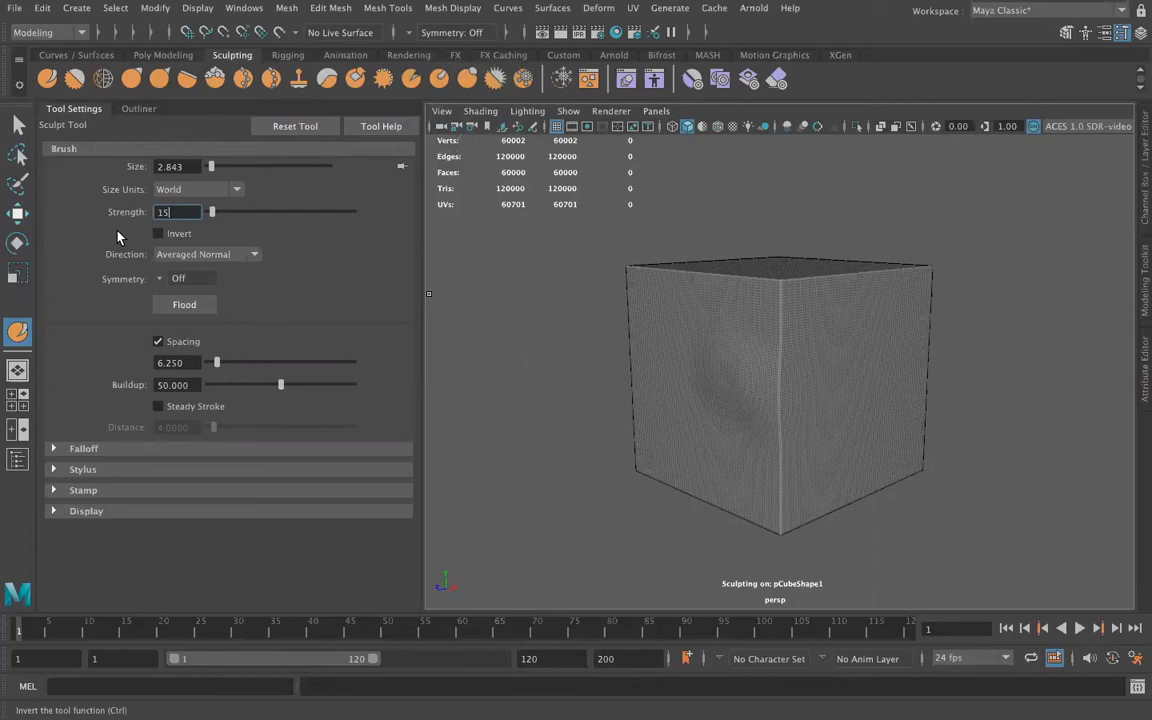
left_click(298, 127)
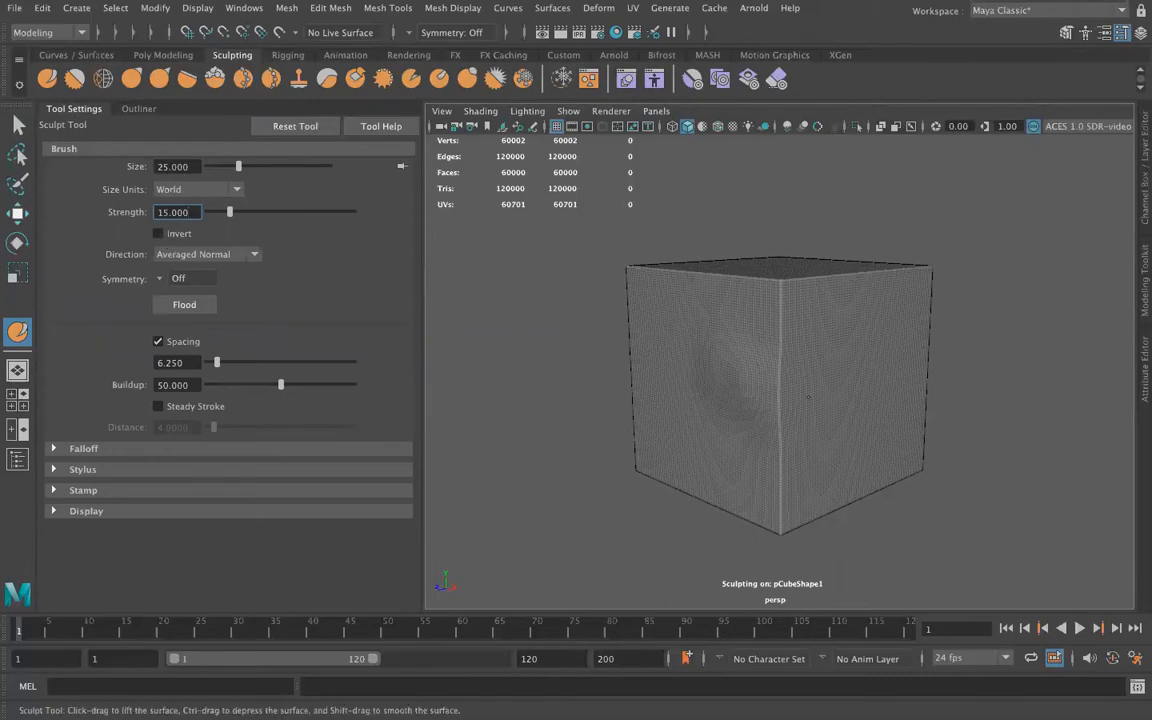
Shrink the sculpt brush to a size of about 2.69 and set its strength to 1.5
scroll(775, 387, "down", 6)
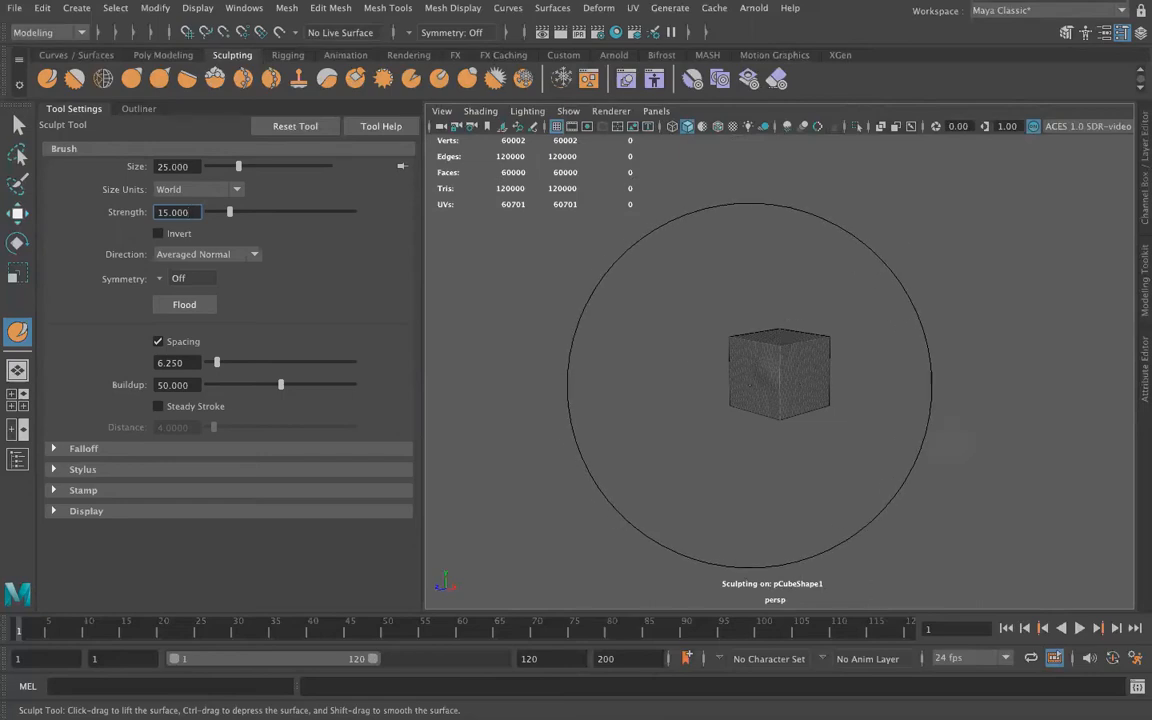
key("Return")
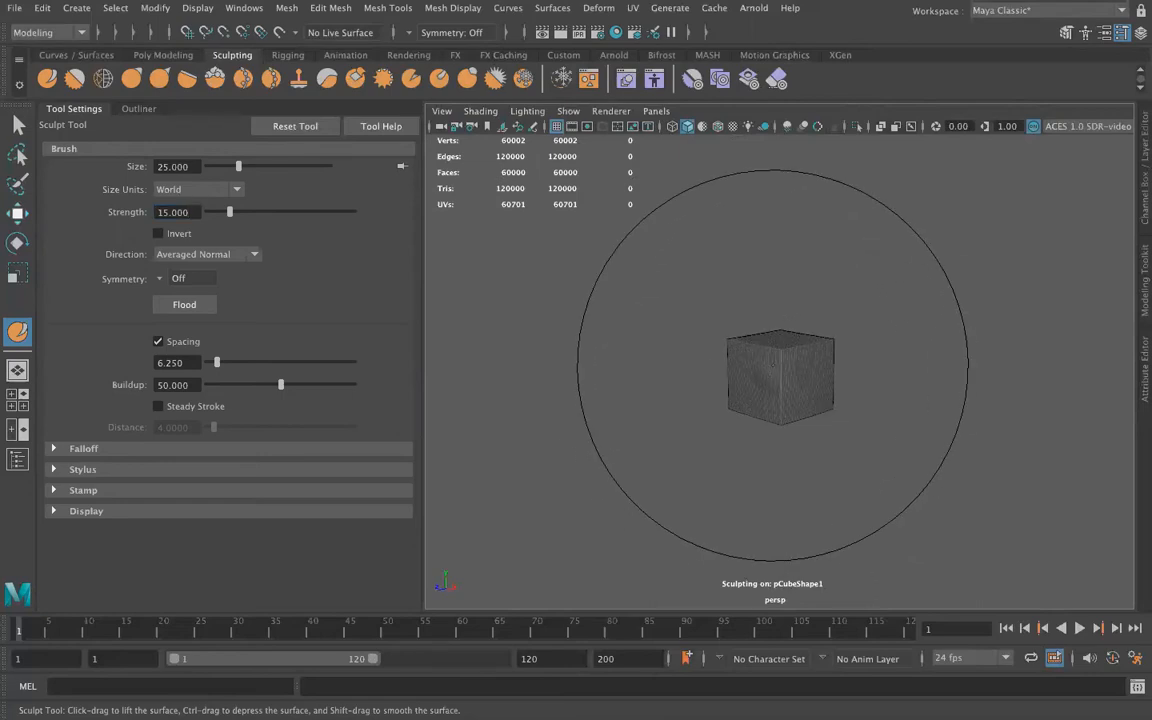
key("b")
left_click_drag(770, 366, 596, 367)
left_click(170, 212)
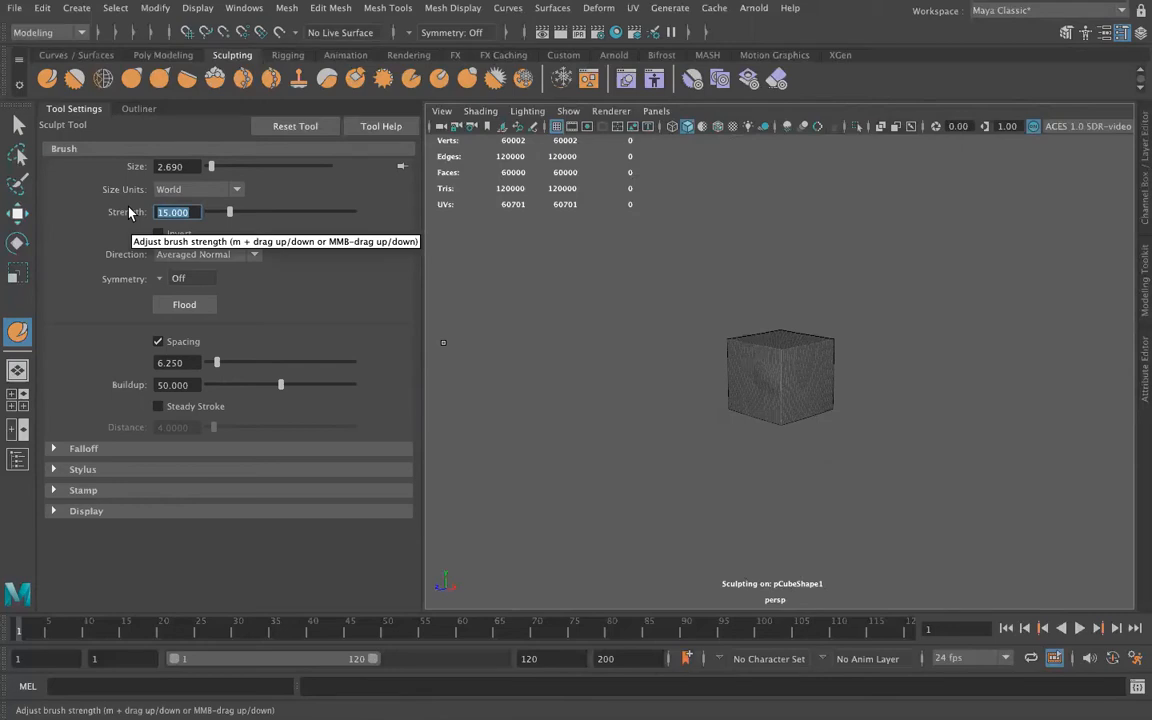
type("1.5")
key("Return")
Sculpt several raised strokes across the already bumped side face of the cube at the reduced strength
scroll(855, 378, "up", 3)
scroll(855, 379, "up", 5)
left_click(753, 378)
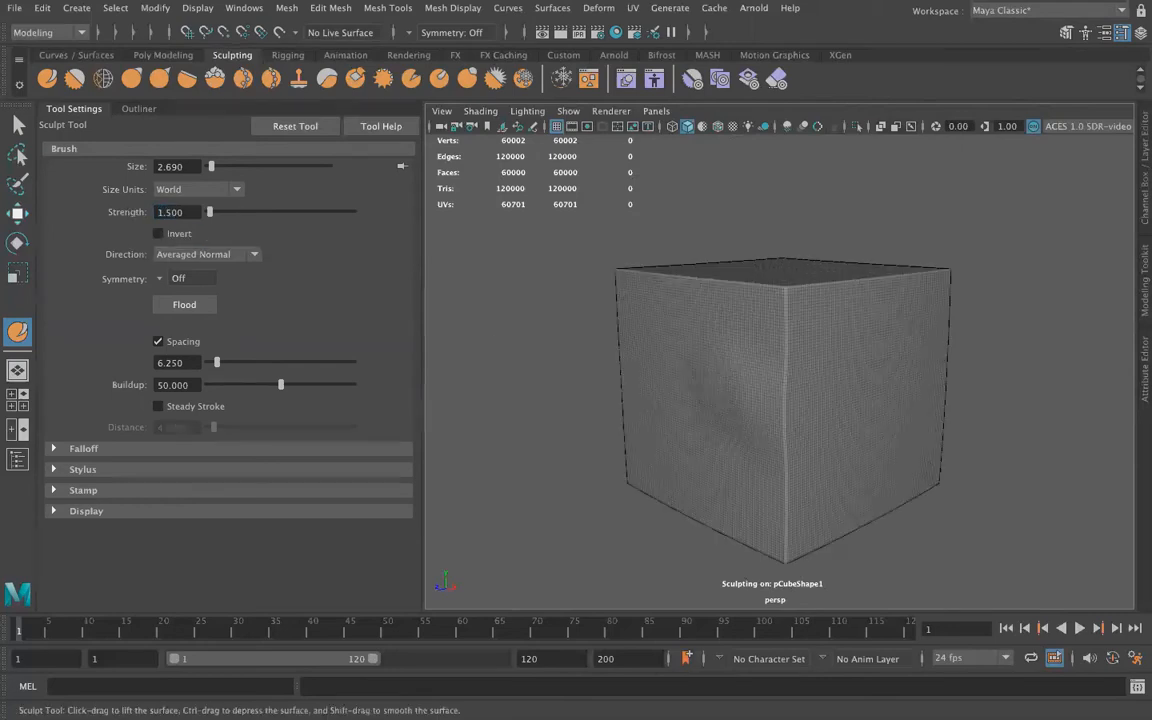
left_click(725, 382)
left_click(671, 405)
left_click(689, 386)
left_click(733, 320)
left_click(697, 349)
left_click_drag(695, 360, 699, 437)
left_click_drag(699, 437, 684, 443)
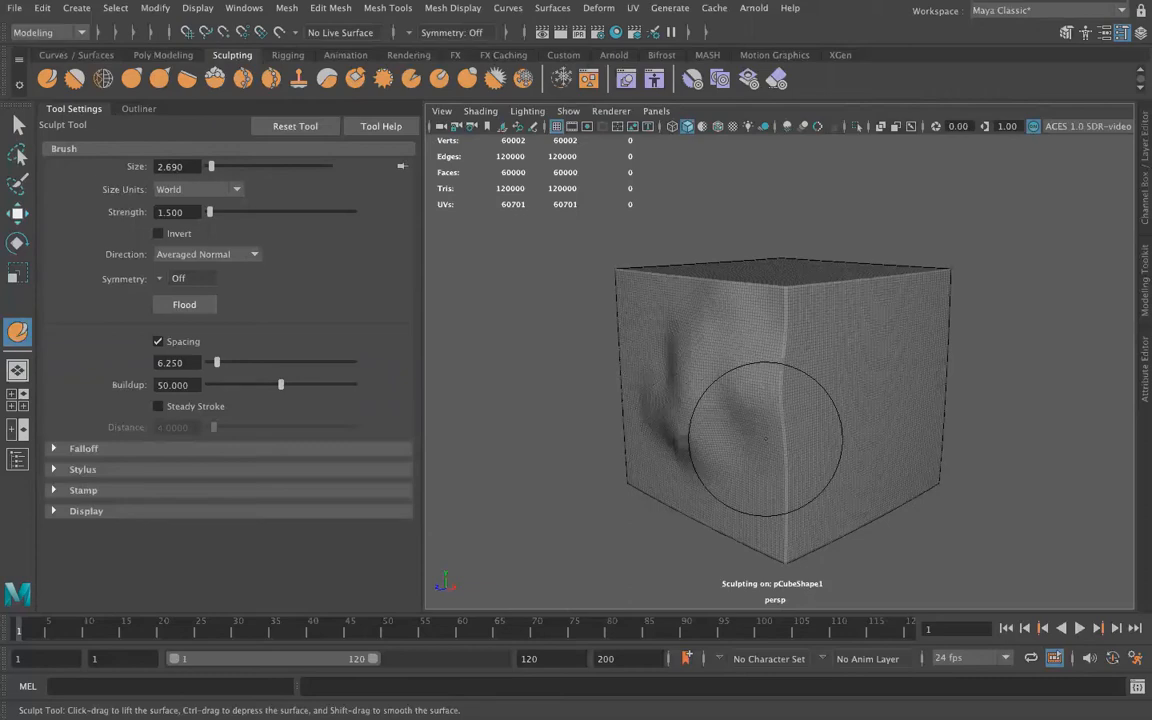
Carve dents into the adjacent side face with Invert on, and soften the shared vertical edge with the Smooth Tool
left_click(160, 233)
left_click(851, 391)
left_click_drag(859, 402, 834, 428)
mouse_move(811, 347)
left_mouse_down()
mouse_move(816, 358)
mouse_move(850, 356)
left_mouse_up()
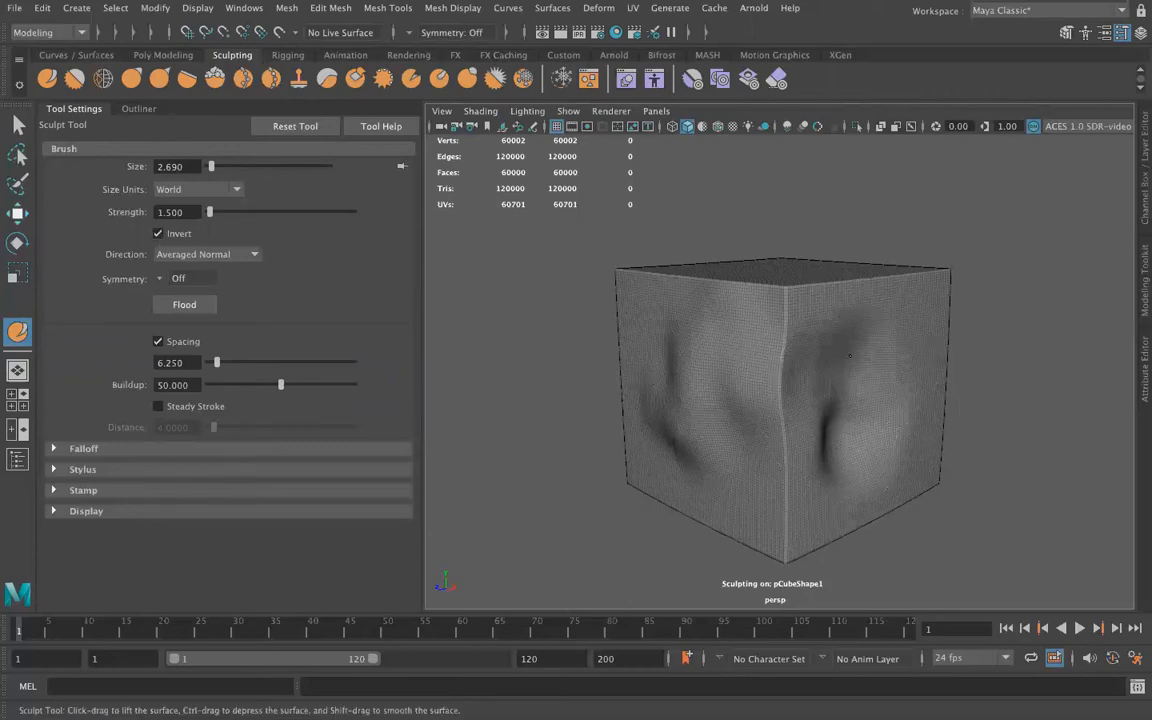
left_click(75, 80)
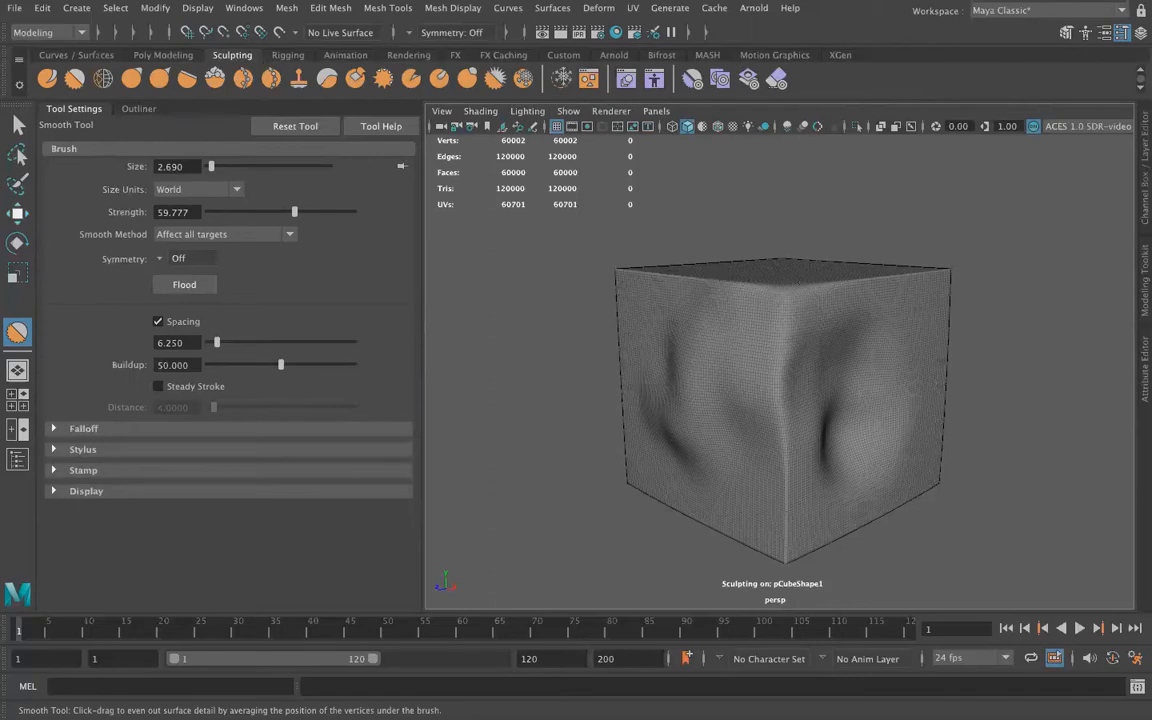
left_click_drag(810, 339, 730, 420, "alt")
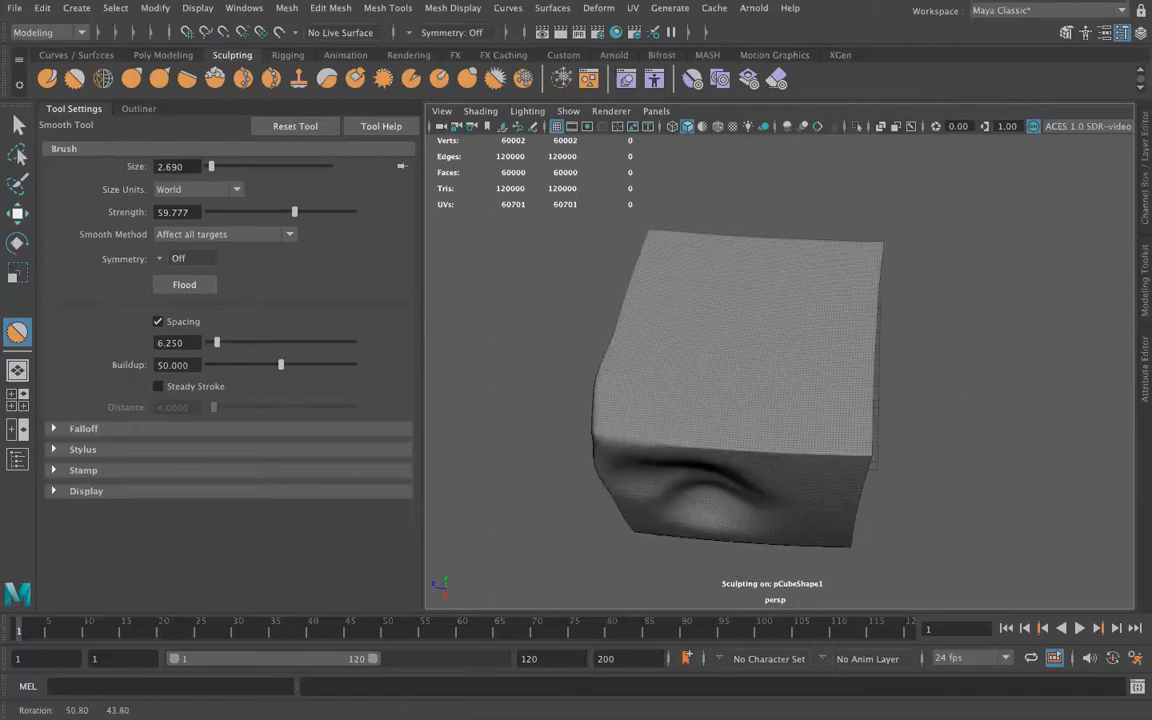
Even out the mesh on the cube's top face with the Relax Tool at strength 100
left_click(102, 80)
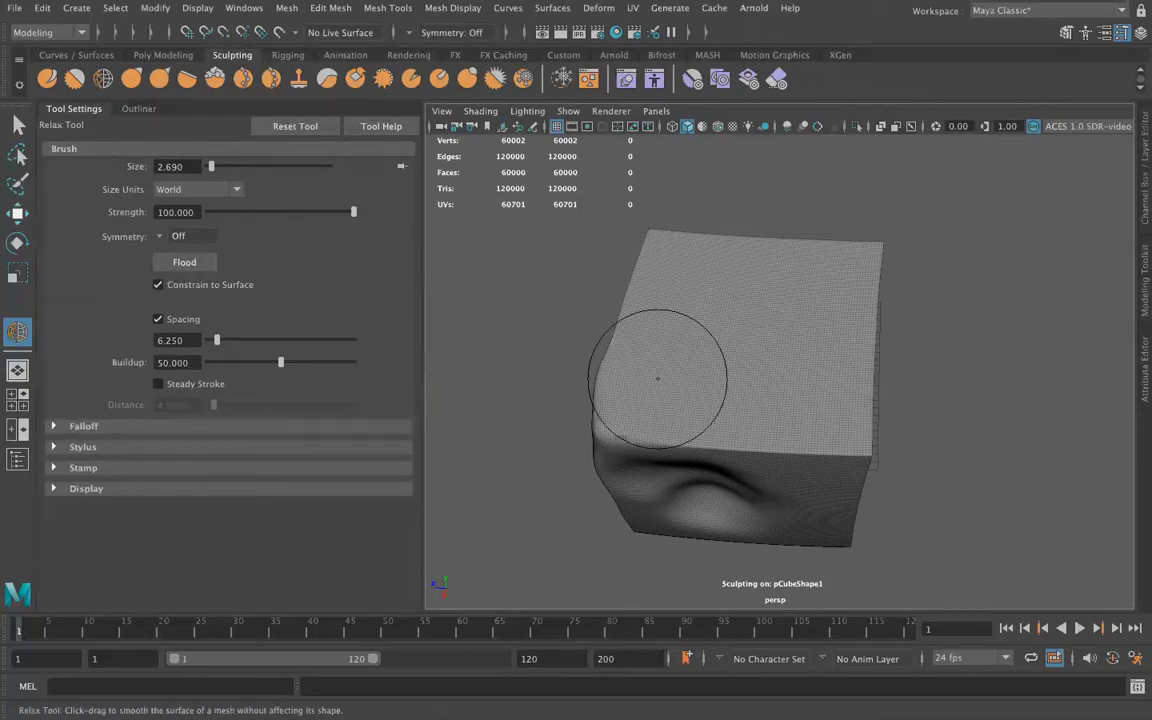
scroll(739, 490, "up", 10)
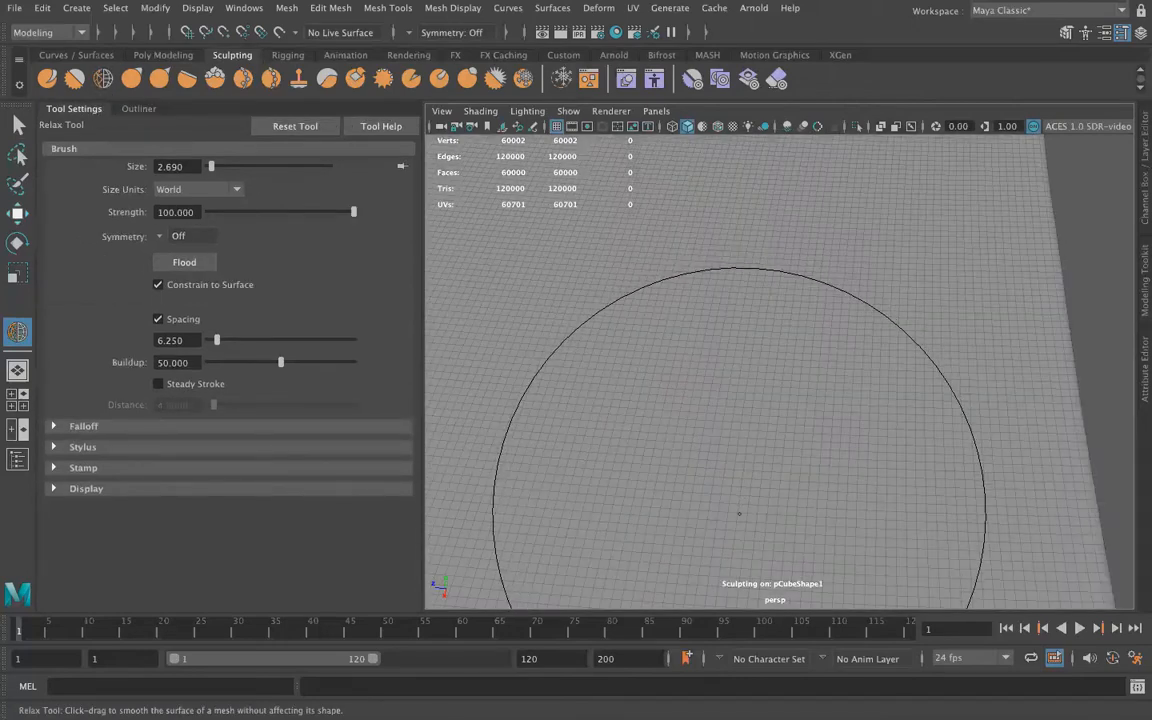
middle_click_drag(731, 470, 734, 337, "alt")
mouse_move(734, 337)
left_mouse_down("alt")
mouse_move(818, 265)
mouse_move(766, 339)
mouse_move(729, 247)
left_mouse_up("alt")
left_click_drag(654, 211, 724, 240)
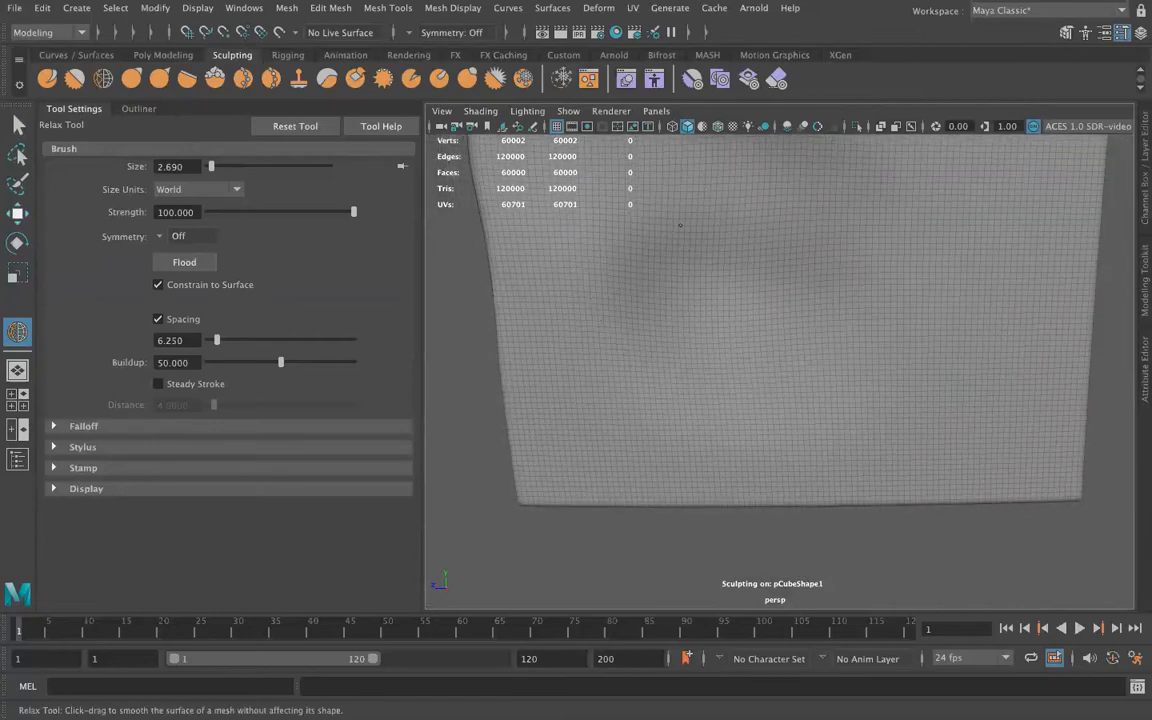
Relax the distorted mesh over the bumps on the cube's side face with repeated Relax Tool strokes
left_click_drag(771, 223, 761, 237)
middle_click_drag(761, 237, 733, 298, "alt")
scroll(735, 299, "up", 3)
left_click_drag(692, 337, 656, 274)
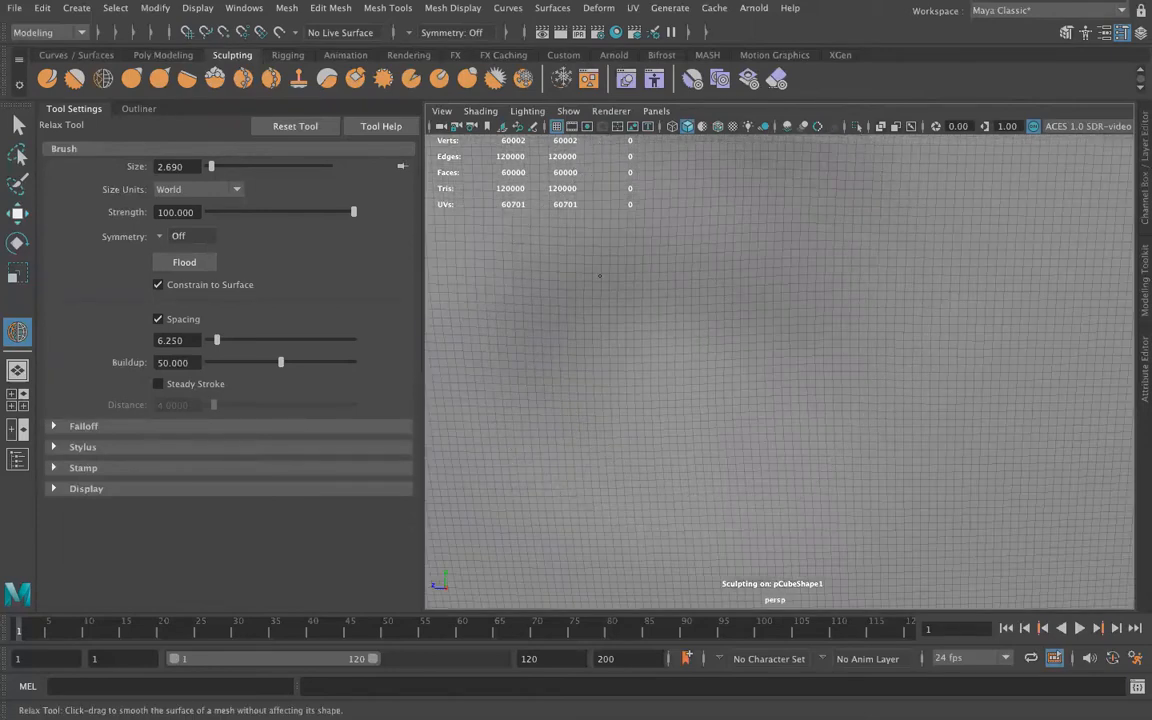
mouse_move(603, 325)
left_mouse_down()
mouse_move(550, 330)
mouse_move(712, 399)
mouse_move(758, 403)
mouse_move(735, 398)
left_mouse_up()
mouse_move(847, 328)
left_mouse_down()
mouse_move(849, 357)
mouse_move(850, 342)
mouse_move(757, 347)
left_mouse_up()
mouse_move(775, 286)
left_mouse_down()
mouse_move(773, 316)
mouse_move(752, 330)
left_mouse_up()
mouse_move(764, 342)
left_mouse_down("alt")
mouse_move(748, 334)
mouse_move(750, 386)
left_mouse_up("alt")
scroll(757, 343, "down", 5)
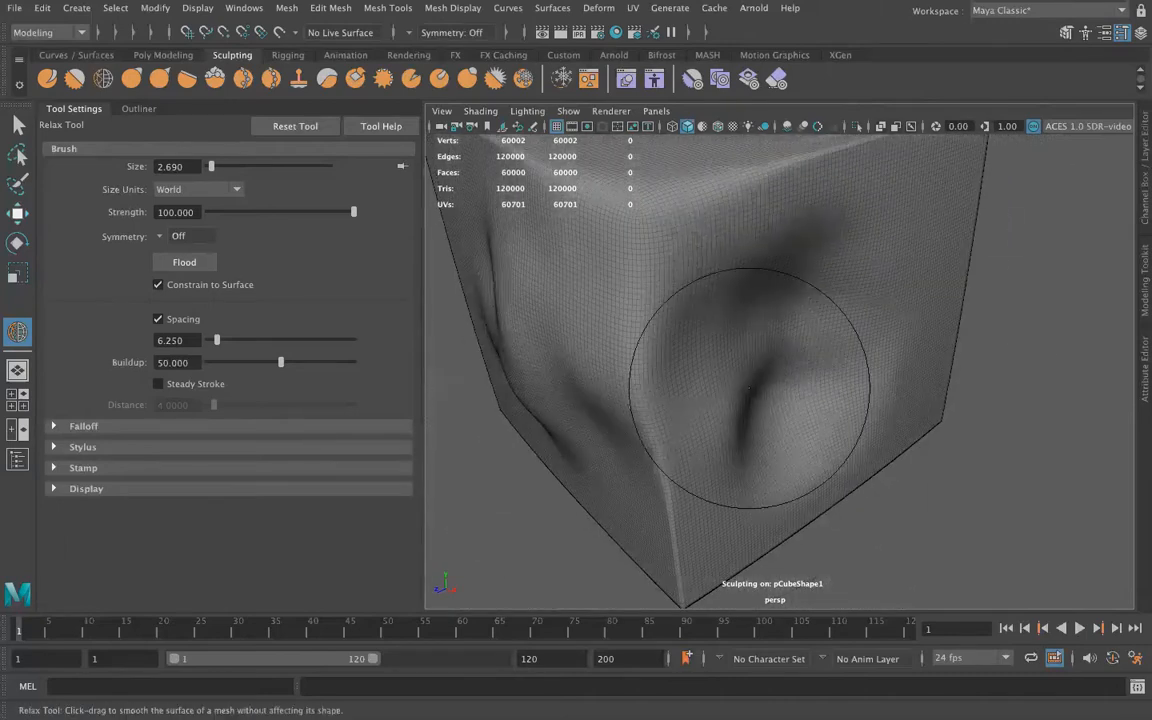
Pull the cube's side and top surfaces into new folds and bulges with the Grab Tool at strength 100
left_click(133, 80)
left_click_drag(628, 250, 646, 264)
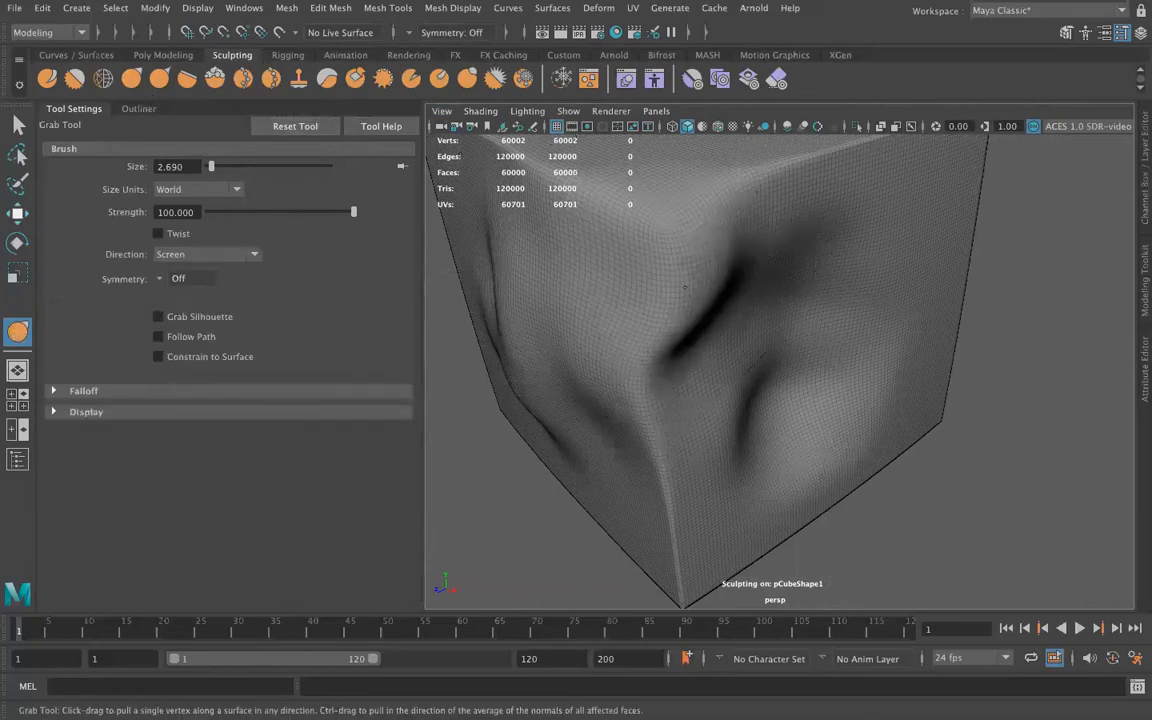
mouse_move(830, 215)
left_mouse_down()
mouse_move(920, 238)
mouse_move(851, 270)
left_mouse_up()
left_click_drag(900, 238, 784, 277, "alt")
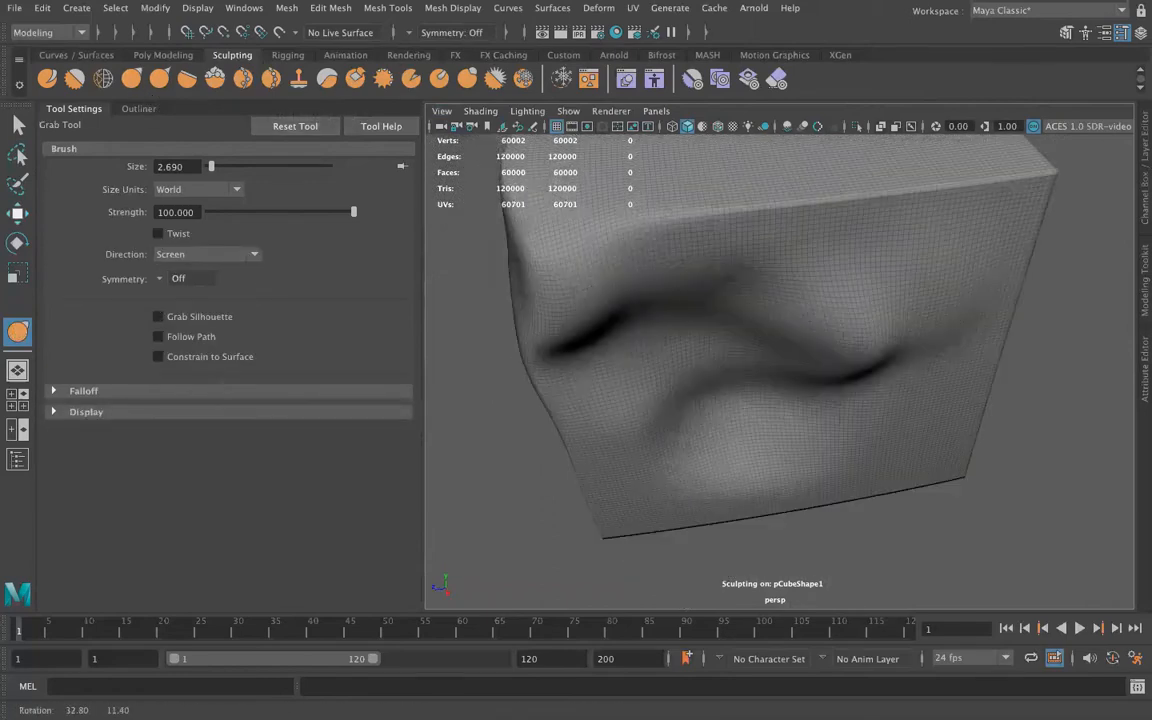
scroll(760, 330, "up", 5)
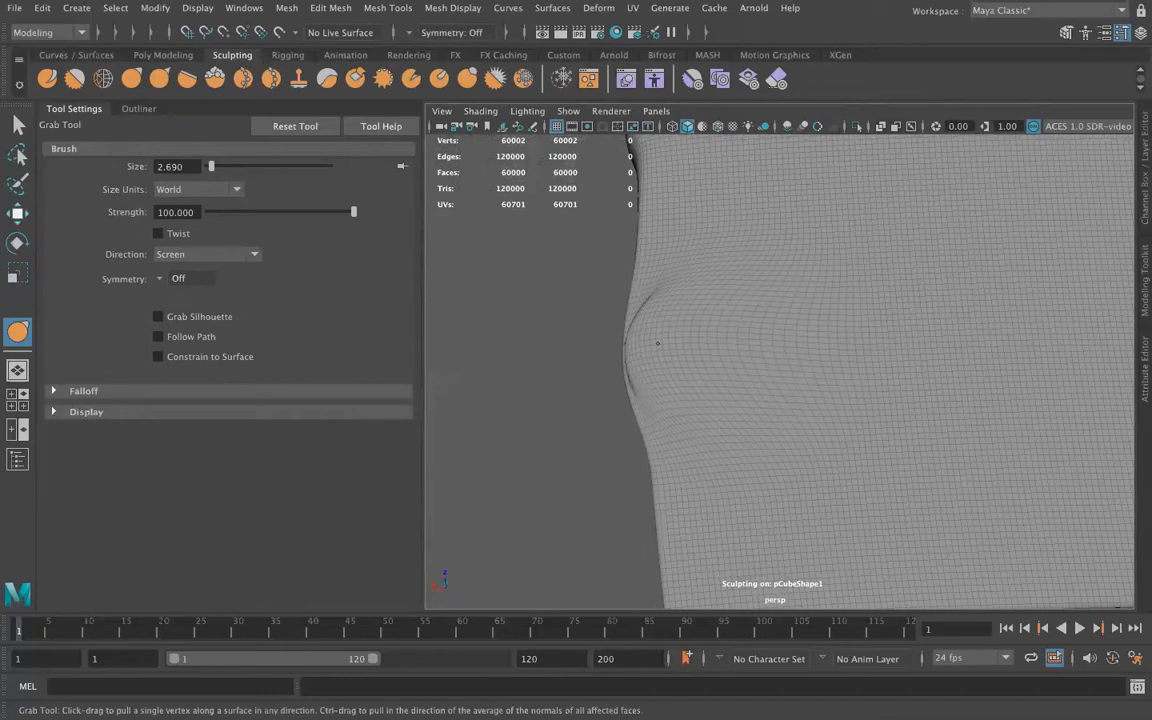
mouse_move(754, 392)
left_mouse_down("alt")
mouse_move(810, 360)
mouse_move(820, 303)
mouse_move(1034, 358)
mouse_move(882, 416)
mouse_move(741, 437)
mouse_move(781, 402)
mouse_move(767, 391)
left_mouse_up("alt")
left_click_drag(688, 316, 588, 310)
mouse_move(840, 390)
left_mouse_down("alt")
mouse_move(785, 379)
mouse_move(1008, 378)
mouse_move(1045, 302)
left_mouse_up("alt")
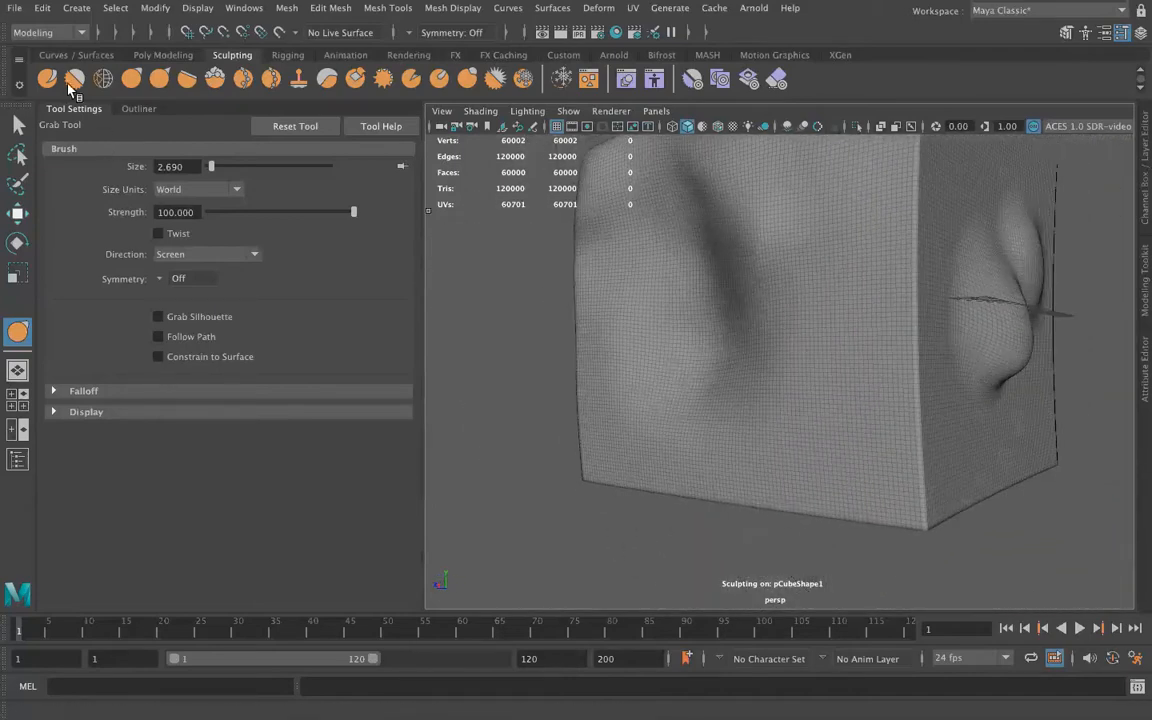
Lift the side face with a non-inverted Sculpt Tool stroke and pull a long nose-like protrusion out of it with the Grab Tool
left_click(50, 80)
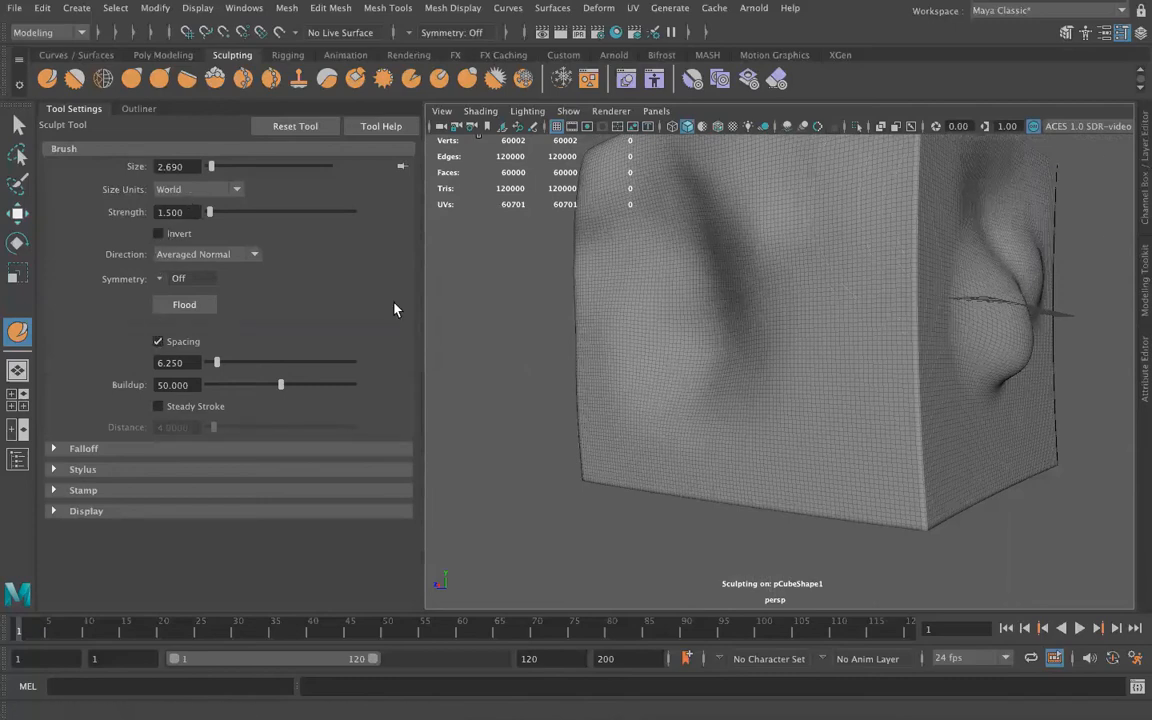
left_click_drag(876, 217, 980, 232)
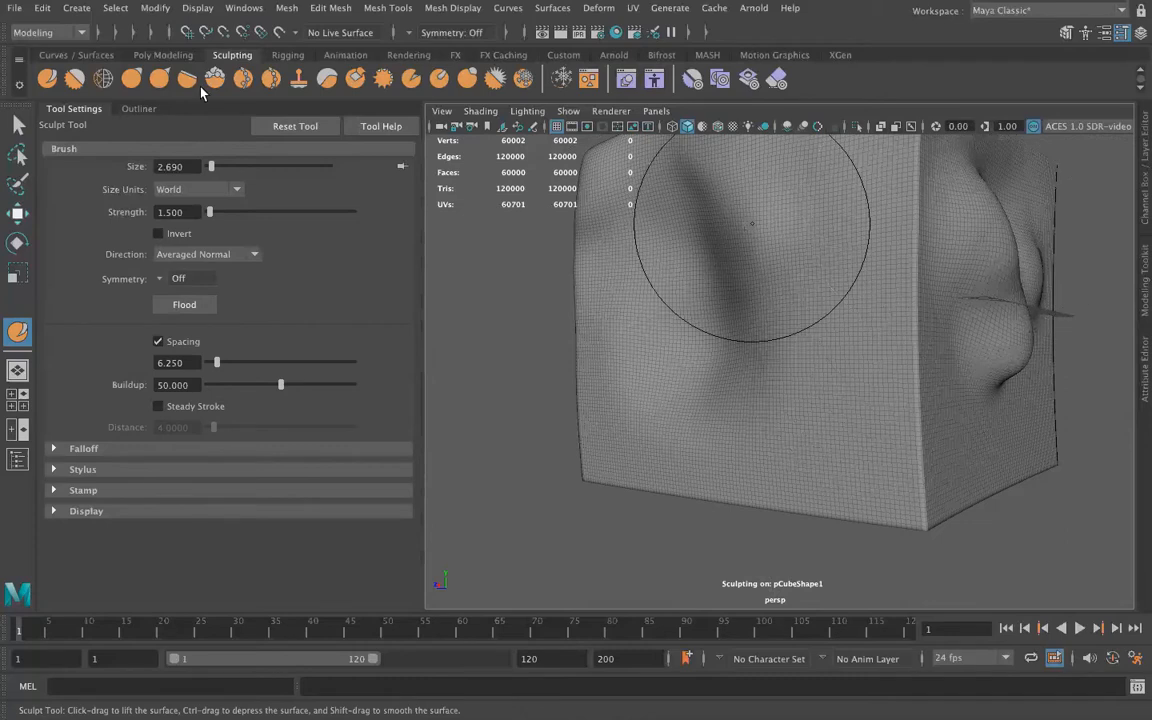
left_click(140, 81)
left_click_drag(892, 230, 938, 215)
mouse_move(886, 317)
left_mouse_down("alt")
mouse_move(663, 339)
mouse_move(621, 374)
left_mouse_up("alt")
left_click_drag(740, 432, 930, 412, "alt")
mouse_move(815, 406)
left_mouse_down()
mouse_move(918, 474)
mouse_move(890, 452)
mouse_move(893, 347)
left_mouse_up()
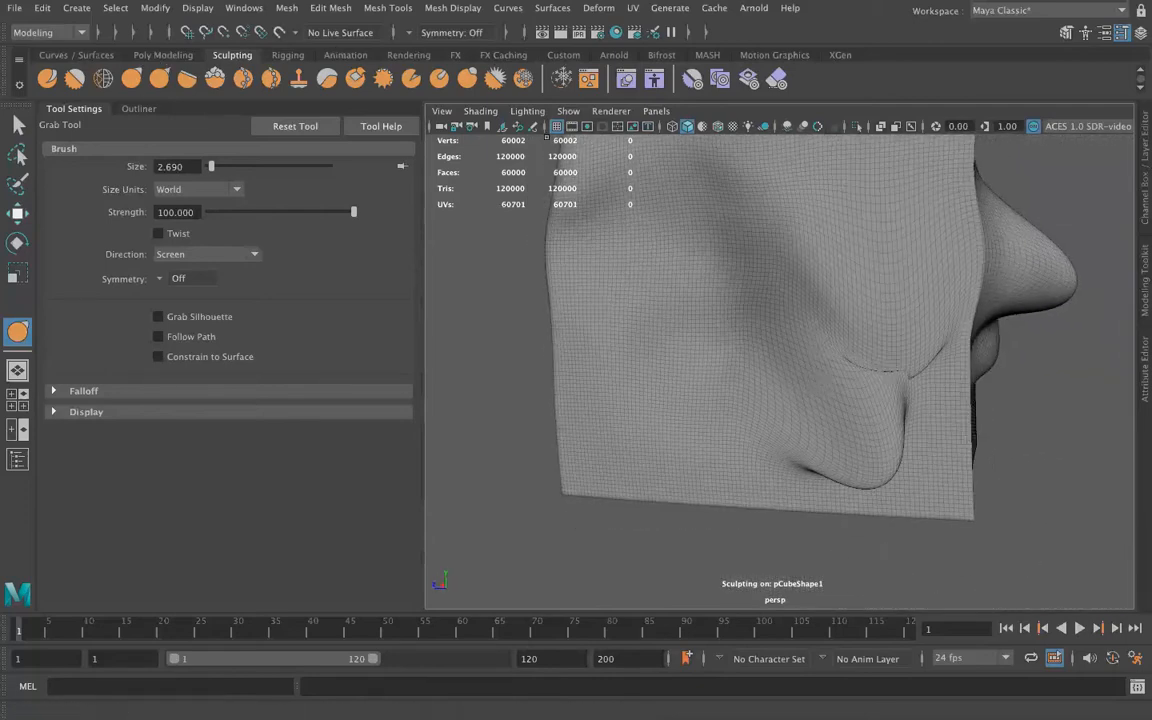
mouse_move(910, 378)
left_mouse_down()
mouse_move(915, 427)
mouse_move(822, 357)
left_mouse_up()
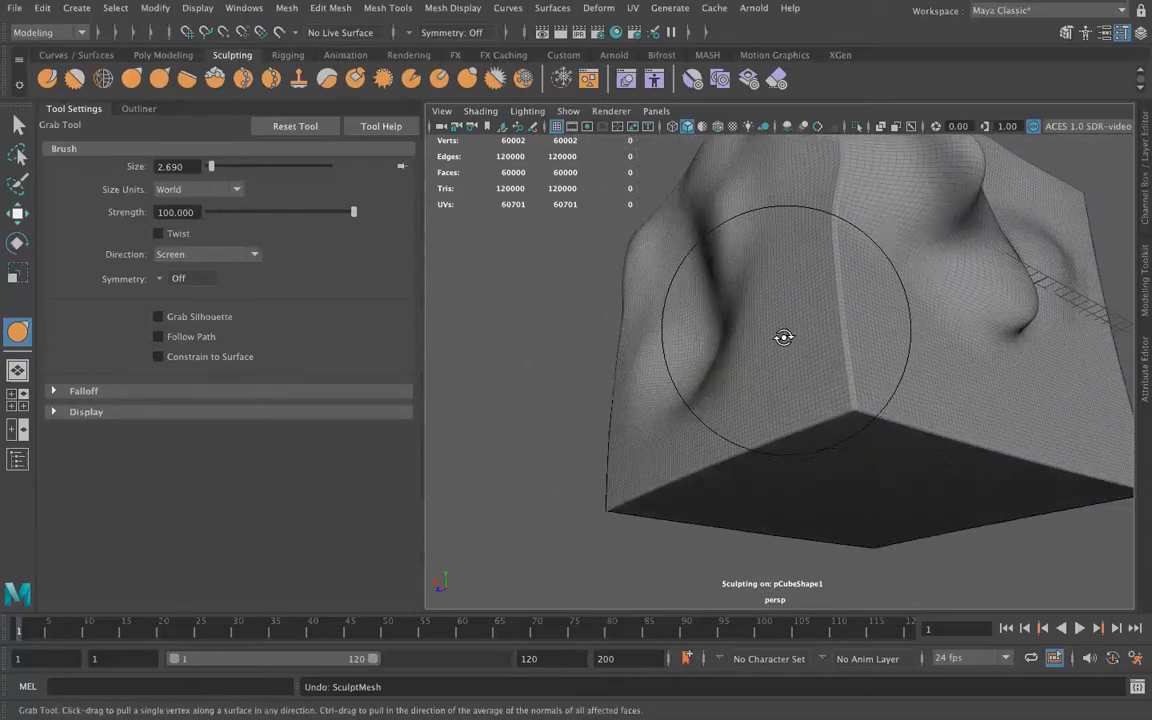
left_click_drag(756, 329, 753, 337, "alt")
left_click_drag(689, 360, 738, 420, "alt")
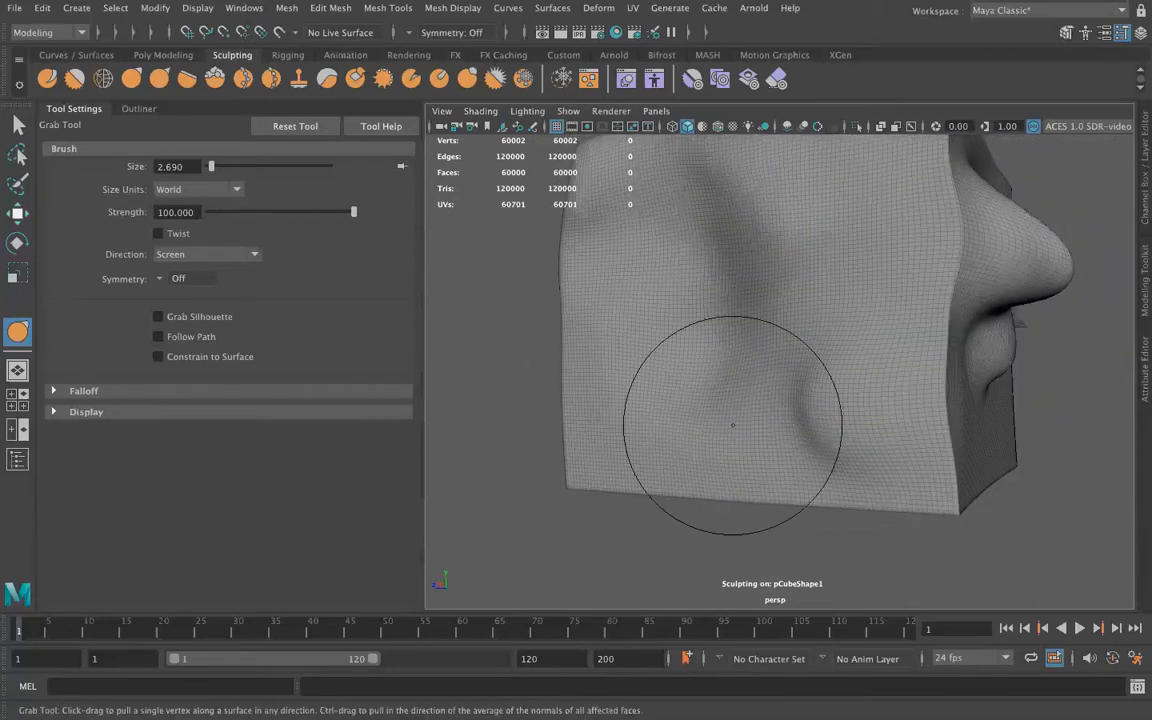
Sharpen the cube's vertical edge with the Pinch Tool and level the nose-like protrusion with the Flatten Tool, both at strength 15
left_click(161, 80)
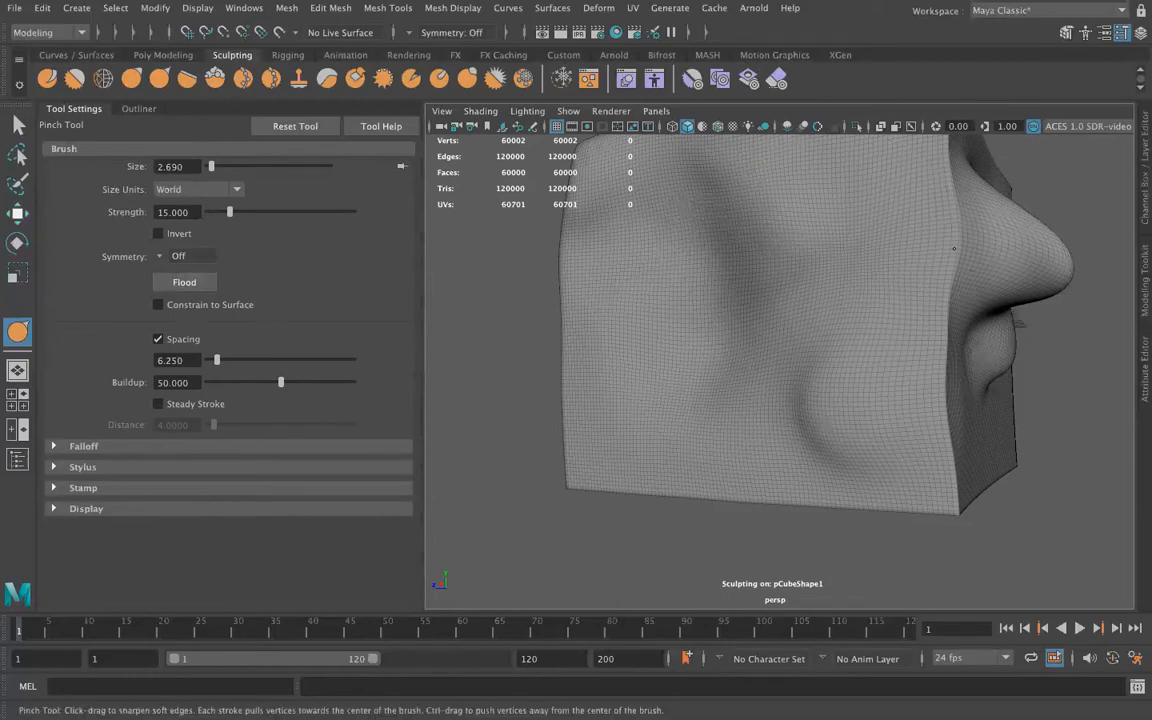
left_click_drag(951, 220, 779, 376, "alt")
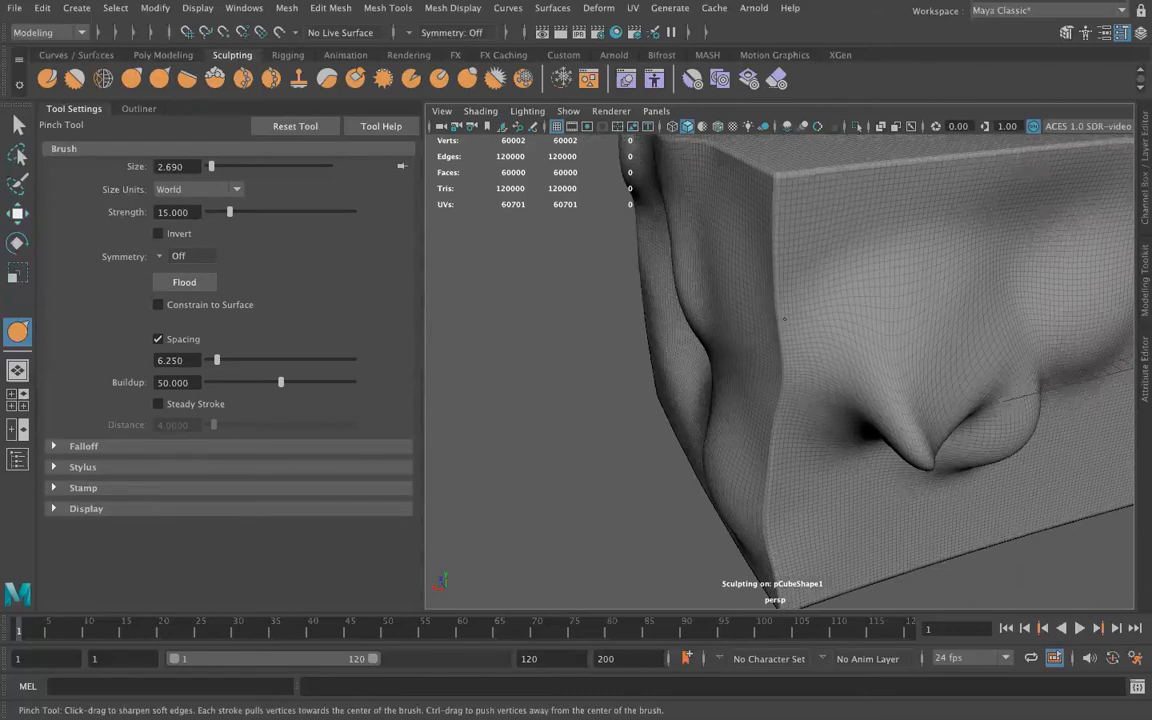
left_click(185, 80)
mouse_move(906, 398)
left_mouse_down()
mouse_move(830, 380)
mouse_move(893, 478)
left_mouse_up()
mouse_move(918, 404)
left_mouse_down()
mouse_move(840, 370)
mouse_move(750, 290)
mouse_move(983, 279)
left_mouse_up()
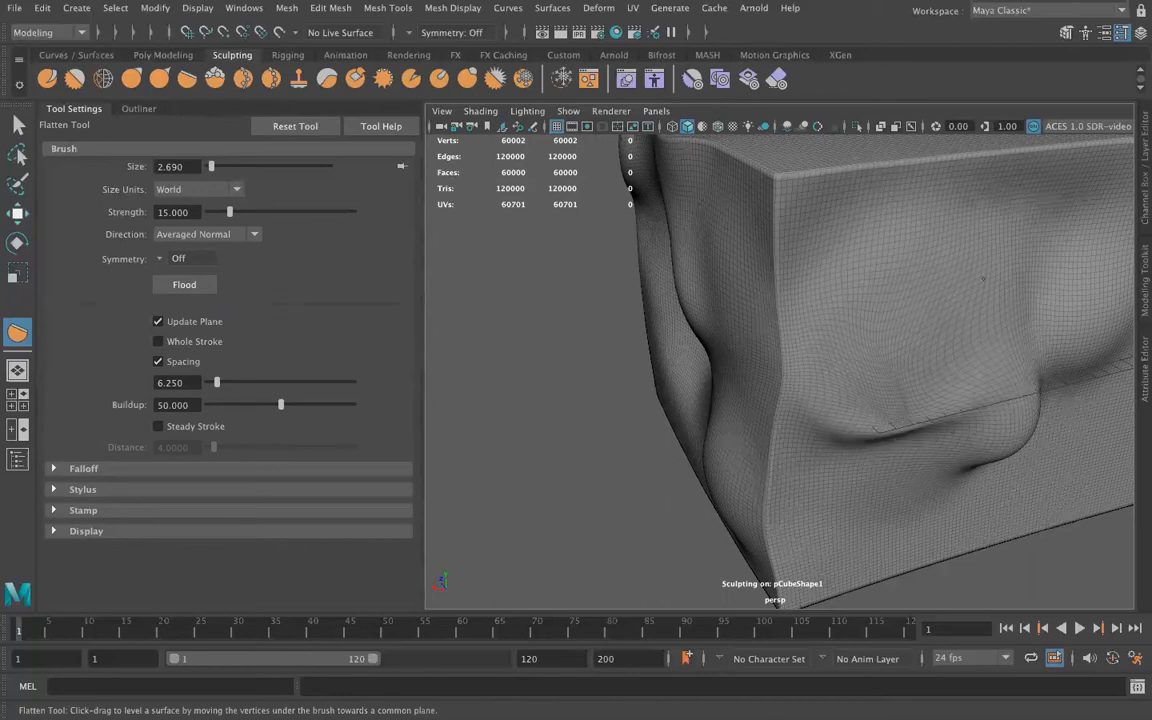
Softly raise the surface on the cube's side and top faces with the Foamy Tool
left_click(216, 78)
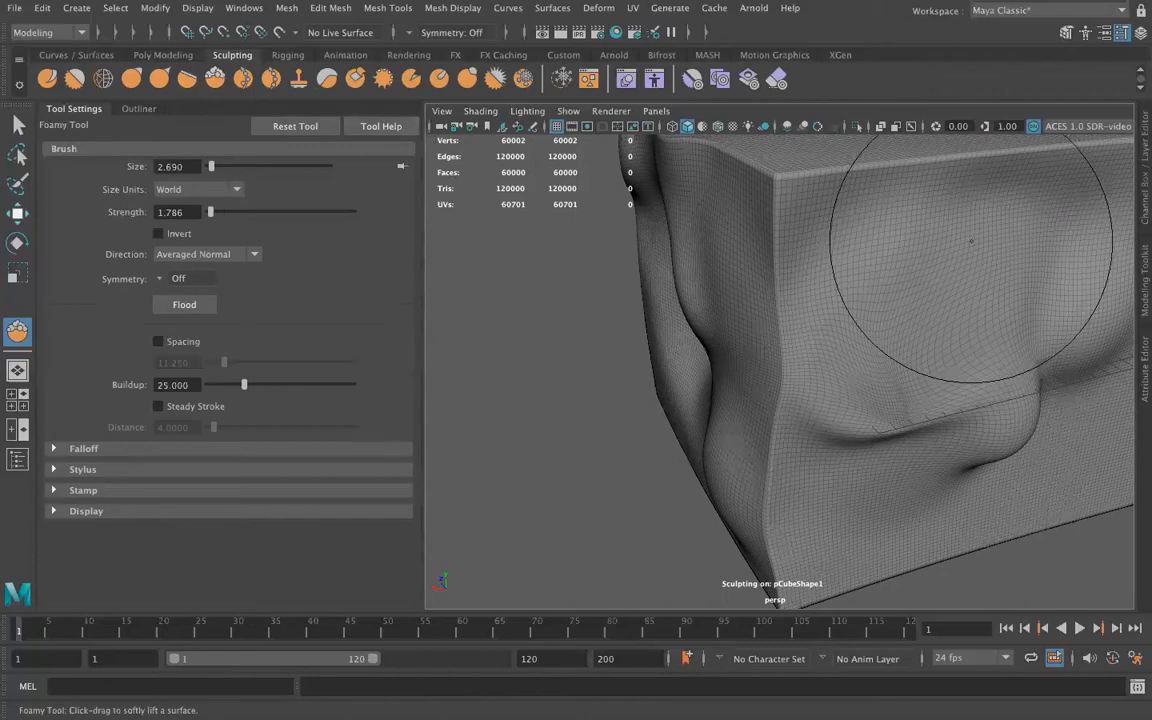
left_click_drag(892, 340, 921, 290, "alt")
scroll(940, 373, "up", 10)
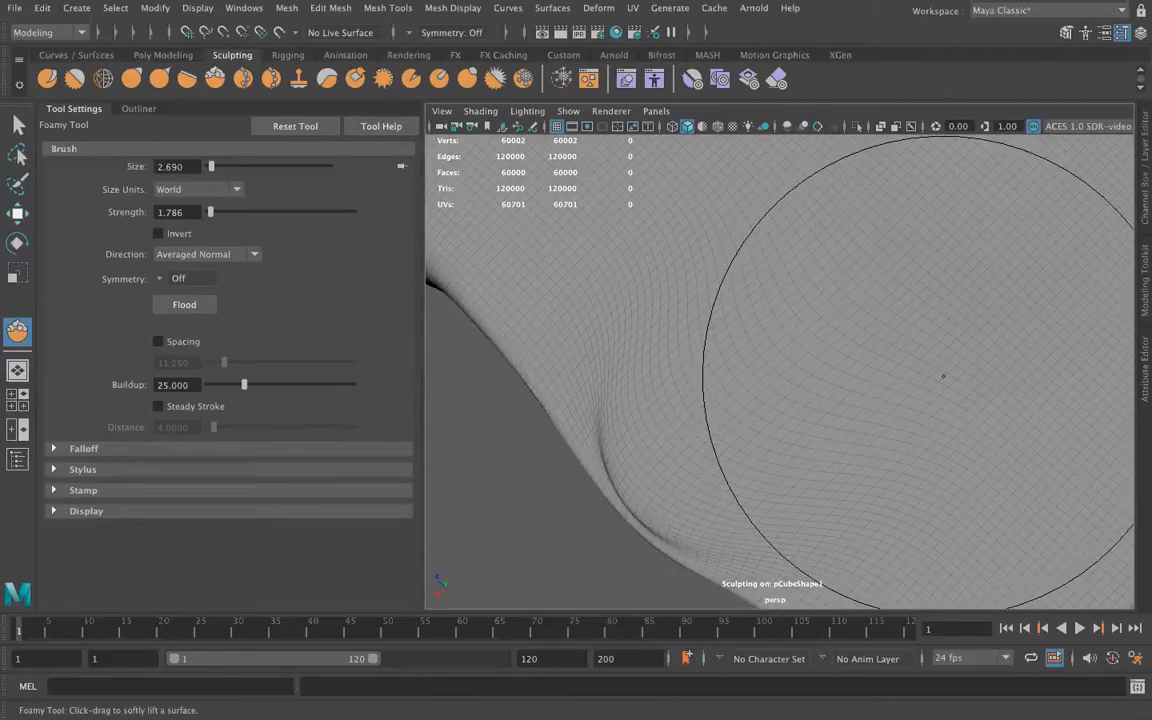
scroll(922, 402, "down", 12)
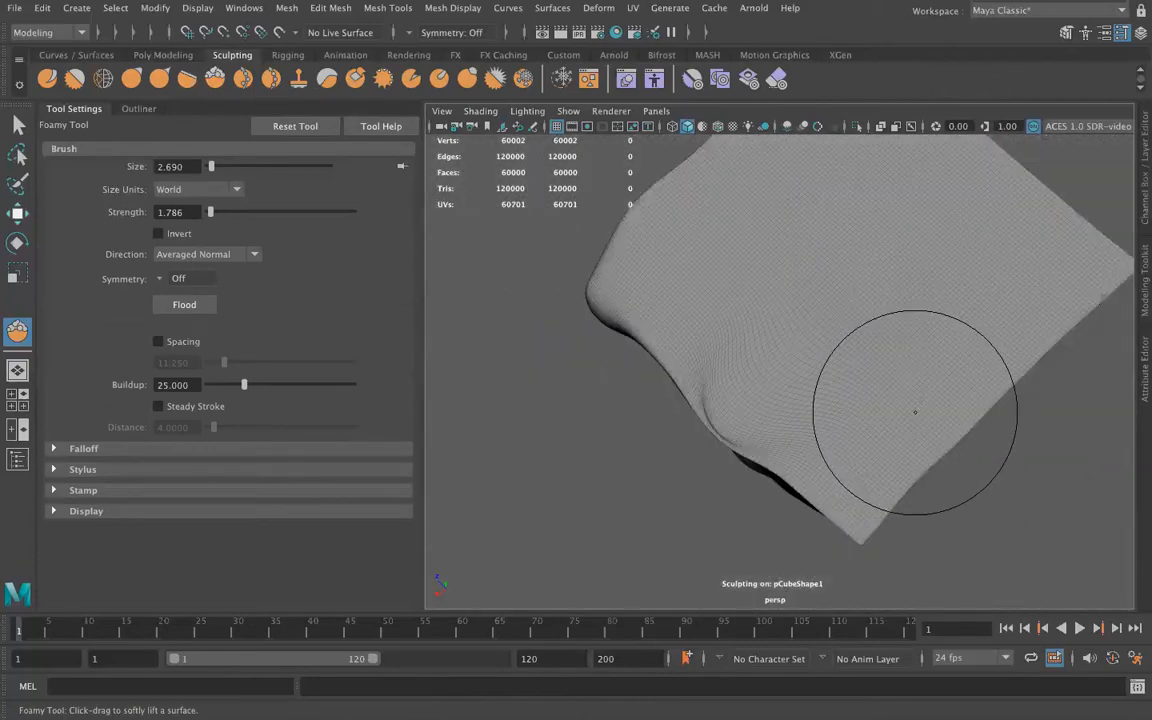
left_click_drag(915, 411, 848, 226, "alt")
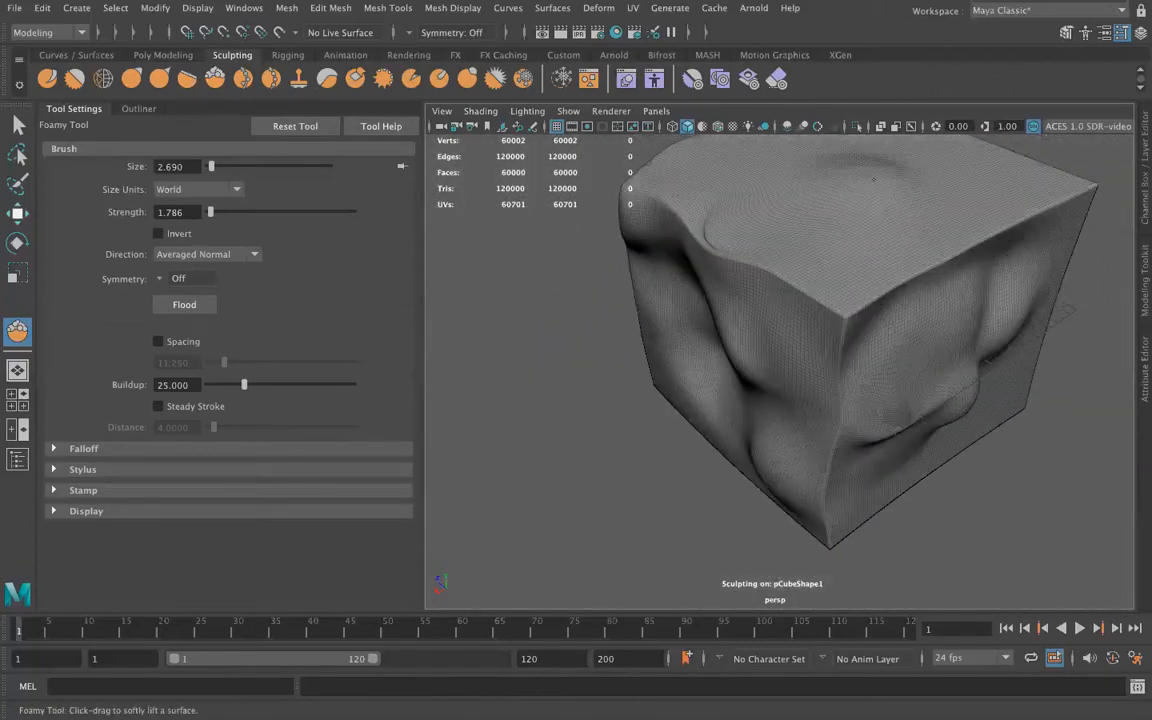
mouse_move(913, 193)
left_mouse_down("alt")
mouse_move(864, 283)
mouse_move(854, 242)
left_mouse_up("alt")
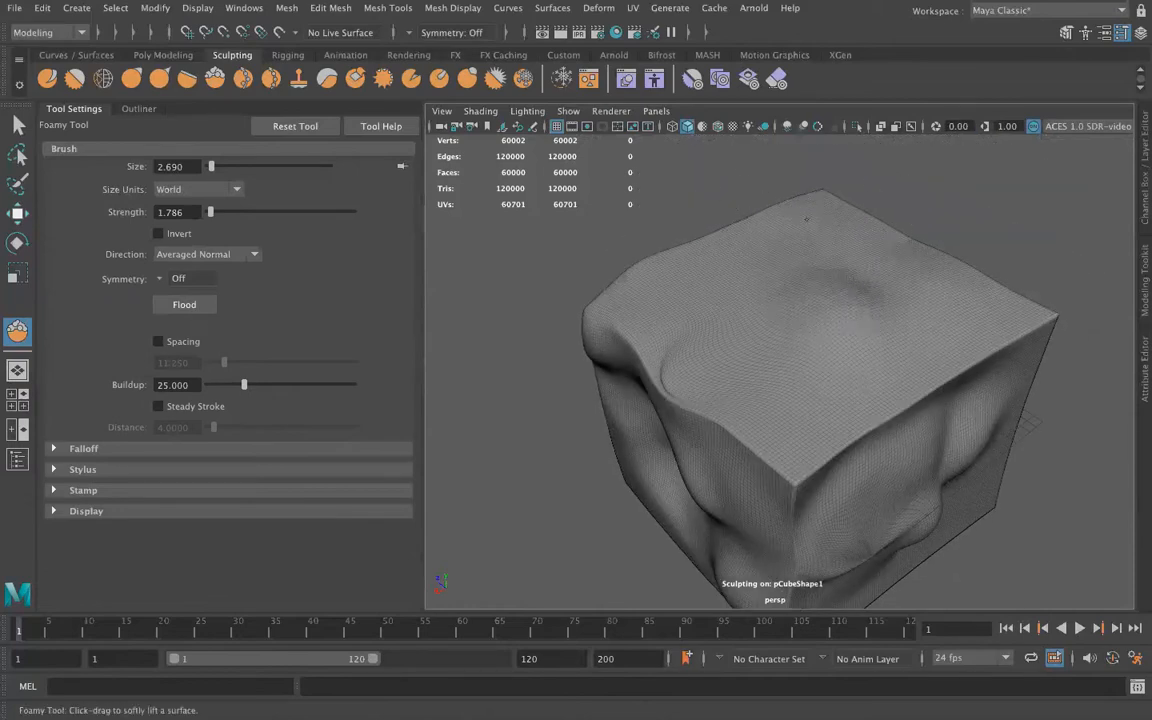
Spray a rough stamp imprint onto the cube's top face with the Spray Tool, redo it in another spot, and expand the stamp settings
left_click(243, 79)
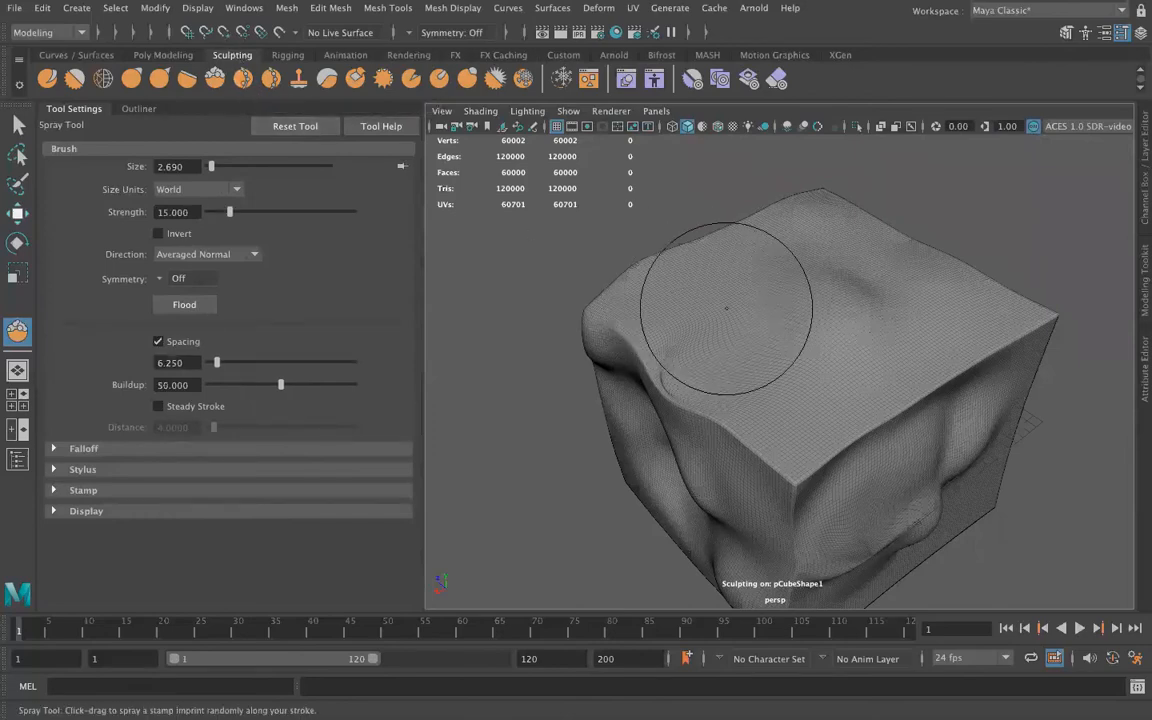
left_click_drag(711, 261, 775, 320)
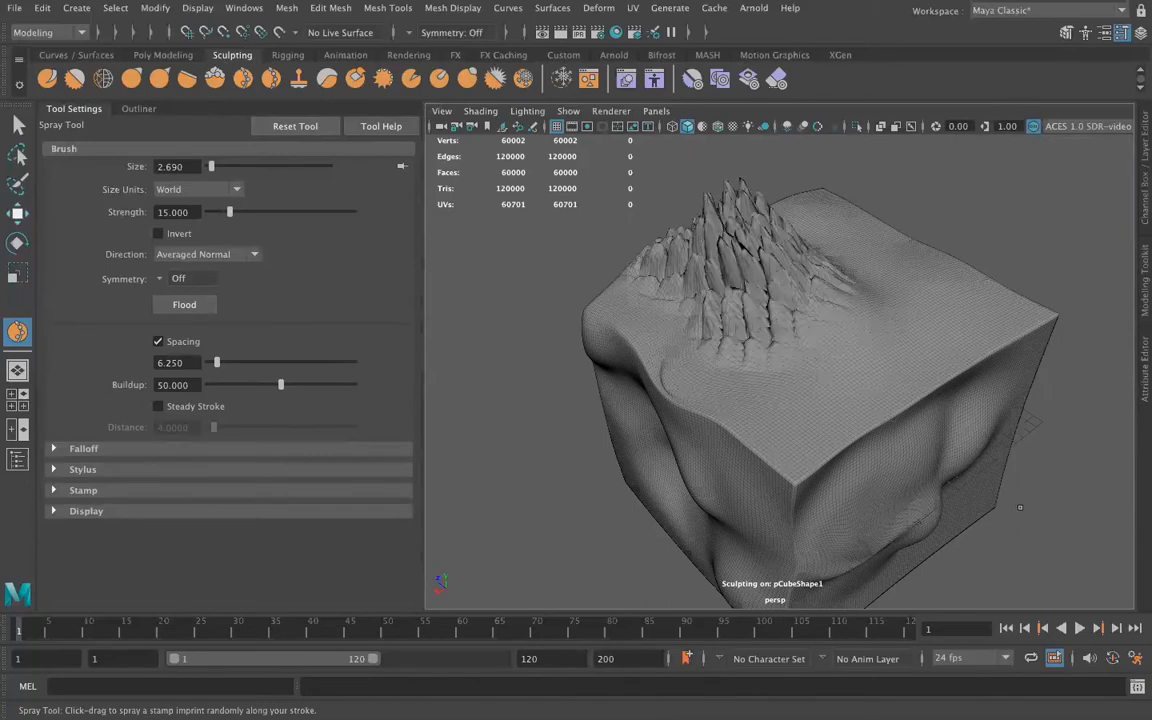
left_click(56, 490)
scroll(132, 464, "down", 4)
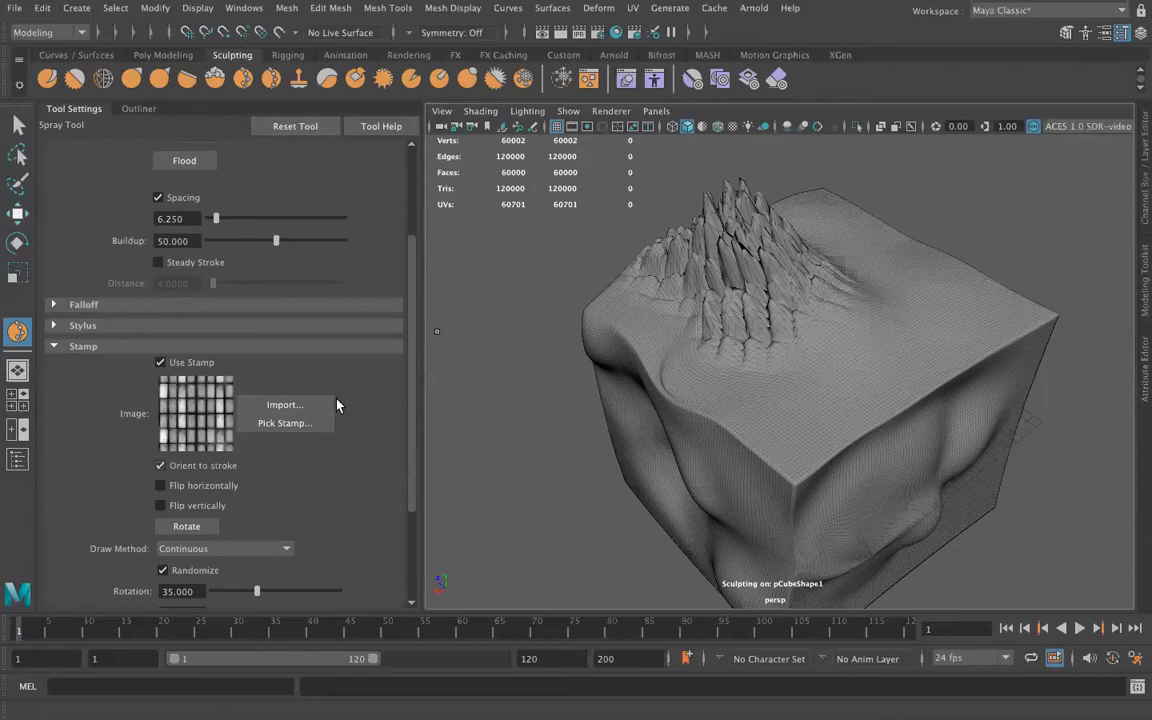
key("ctrl+z")
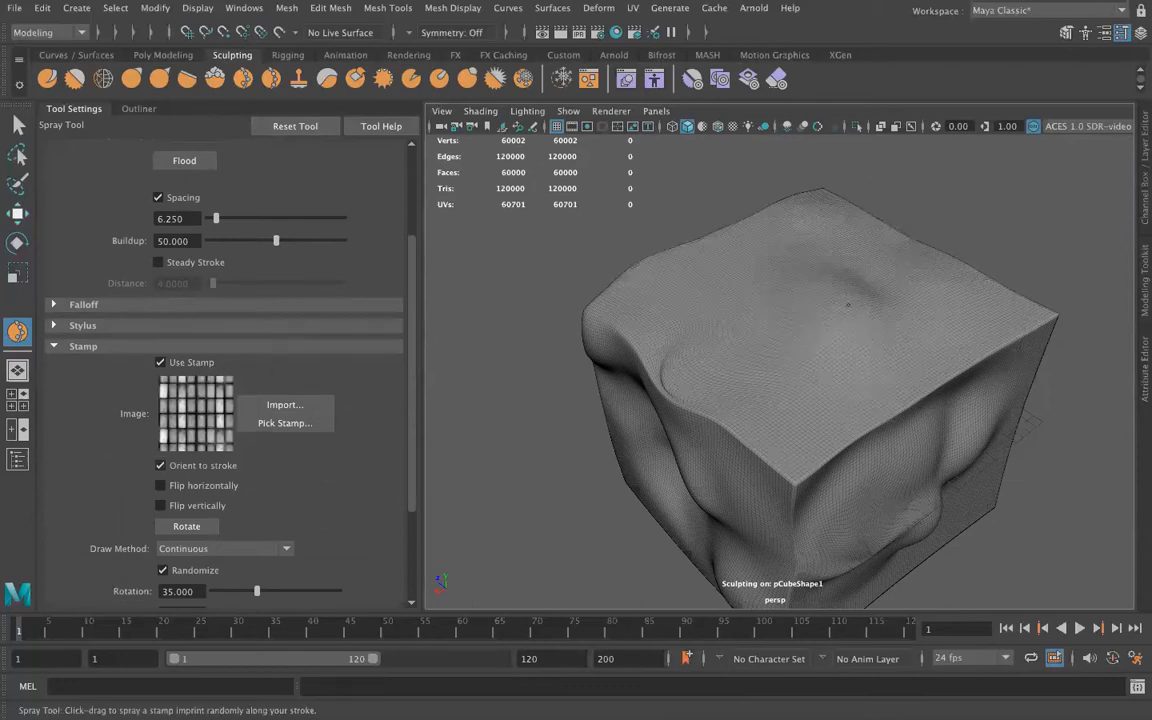
left_click_drag(848, 305, 770, 245)
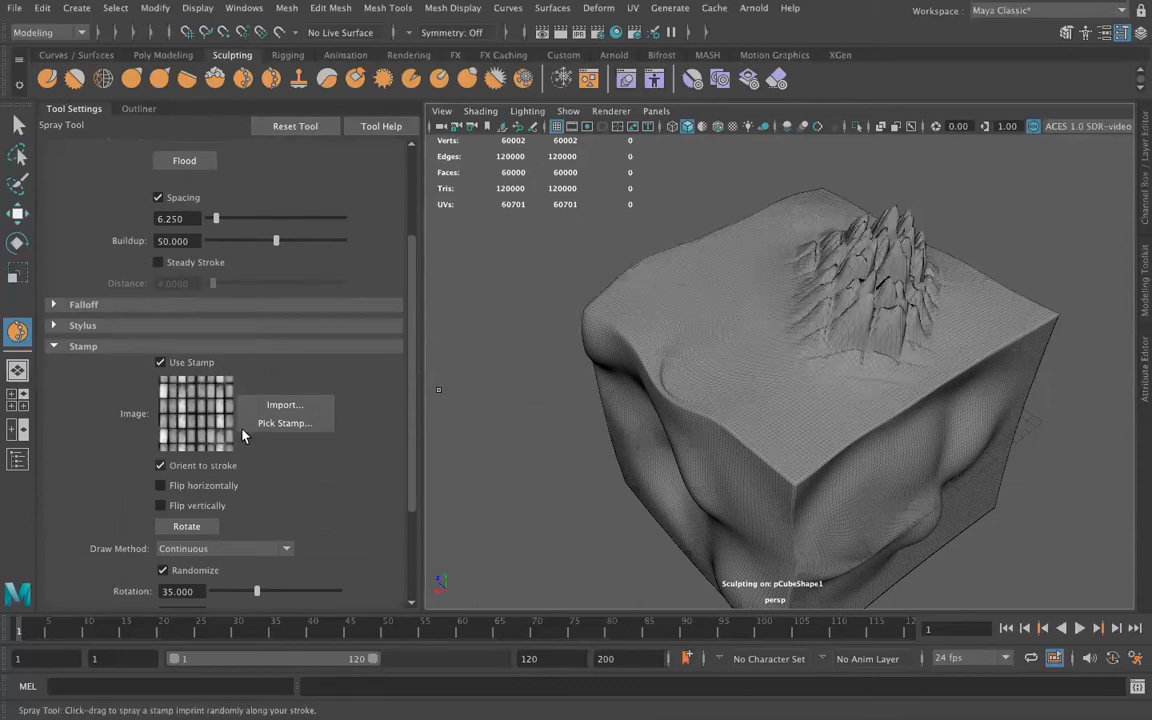
scroll(243, 435, "down", 3)
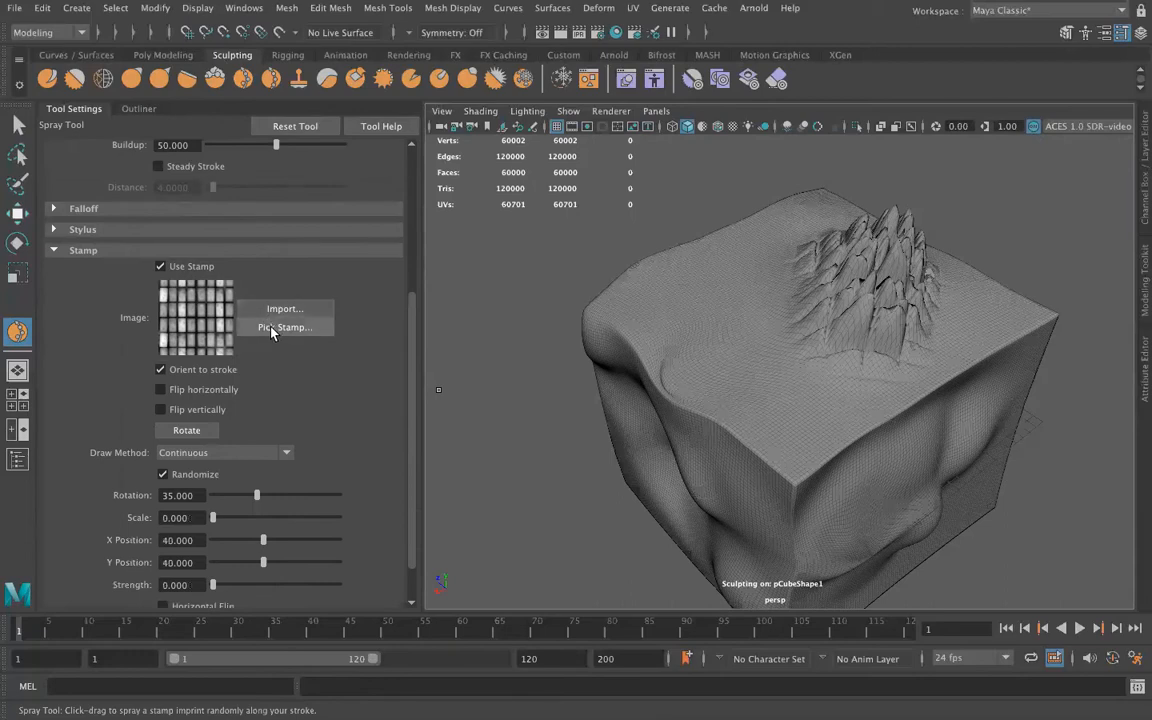
Undo the last sprayed imprint and spray the brick-tile stamp in two strokes across the cube's top face
key("ctrl+z")
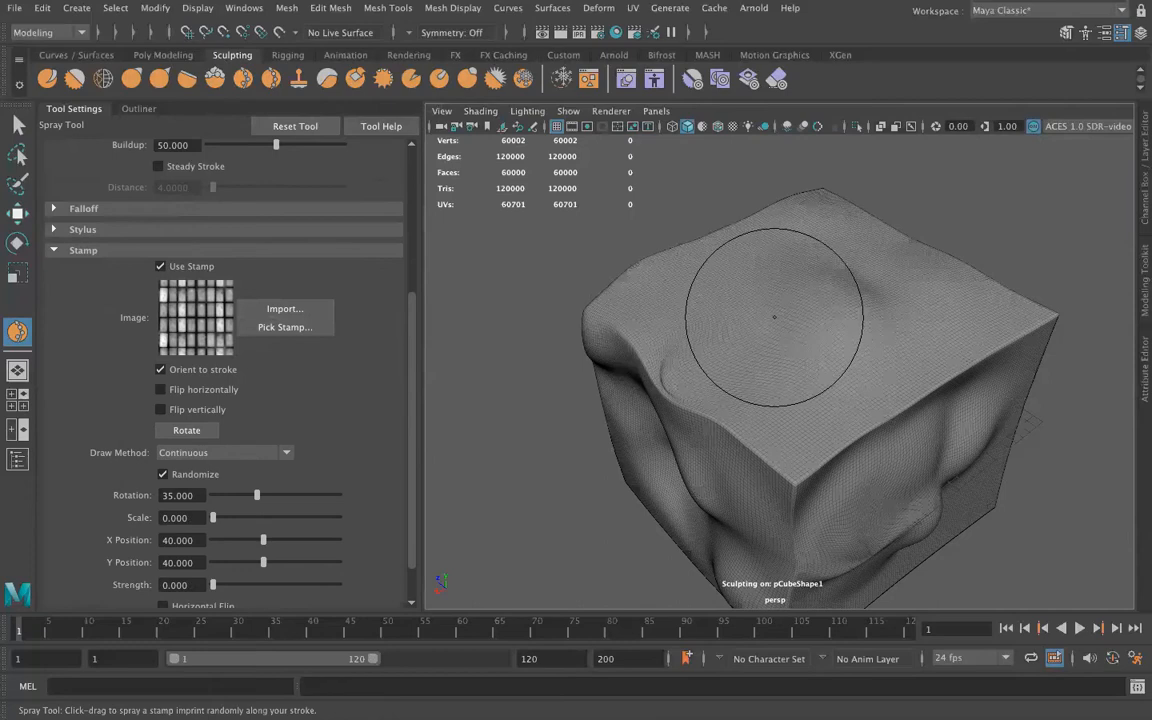
left_click_drag(787, 339, 783, 321)
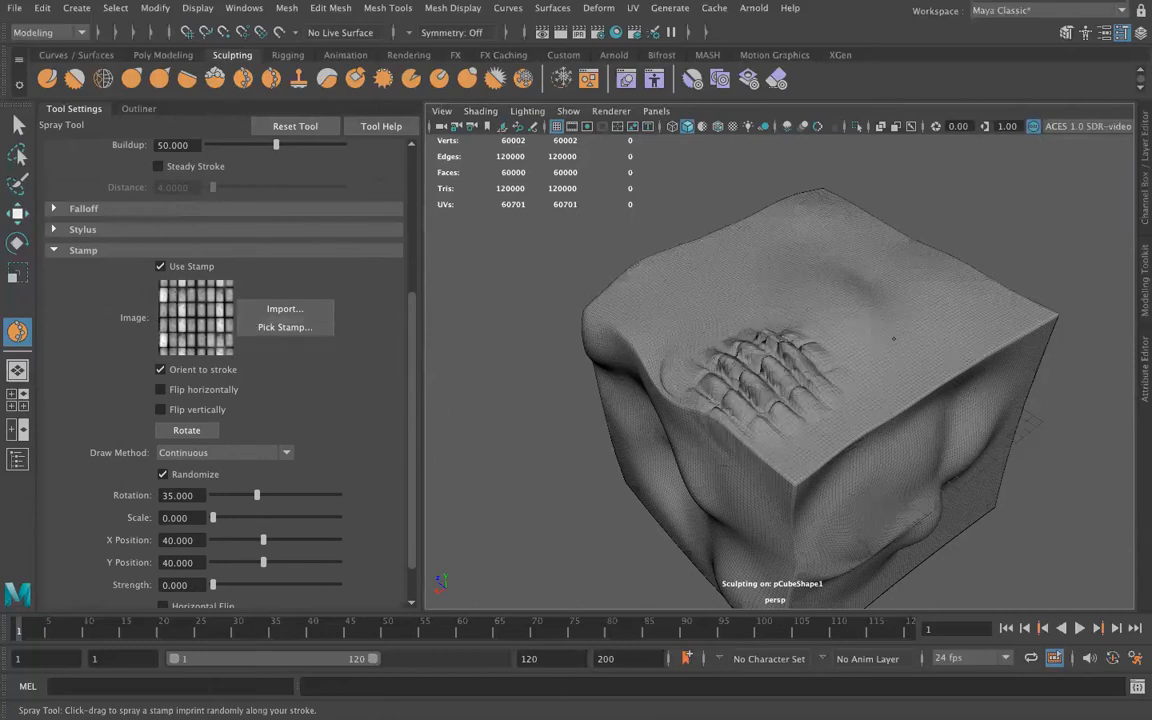
left_click_drag(895, 337, 868, 287)
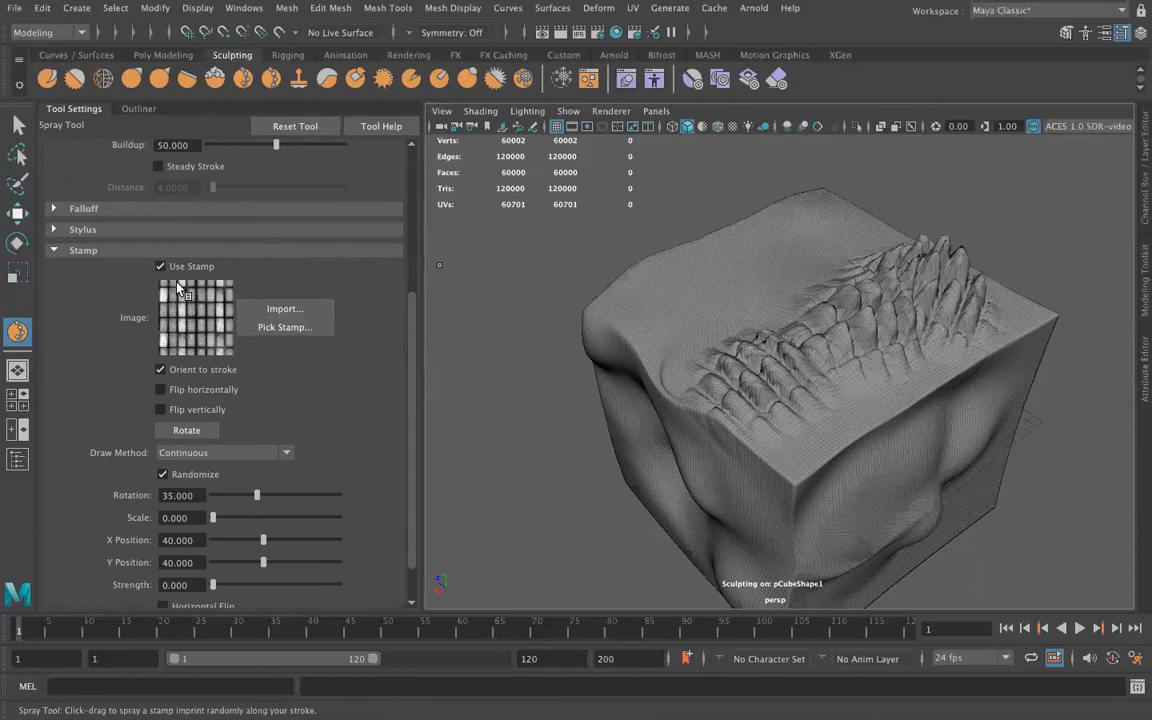
Replace the Spray Tool's stamp image with bw_leafVein.tif from the Sculpting Stamps examples
left_click(298, 328)
left_click_drag(660, 143, 659, 63)
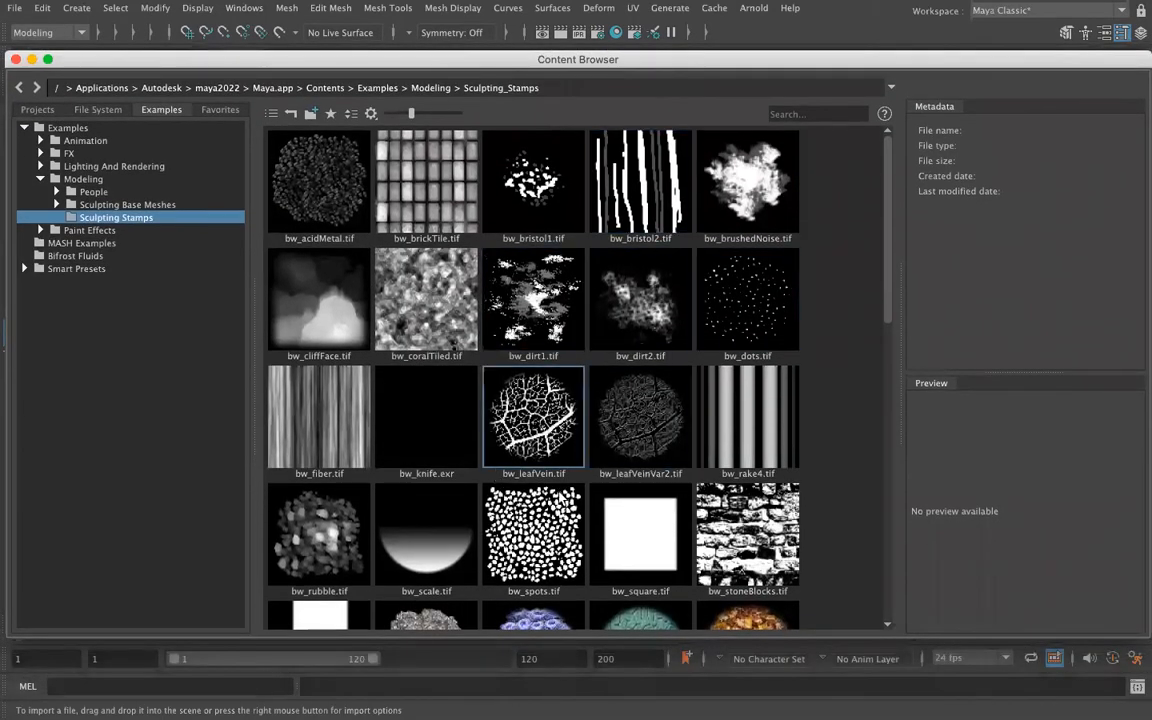
scroll(610, 510, "down", 10)
scroll(600, 506, "up", 10)
left_click(489, 405)
left_click(8, 47)
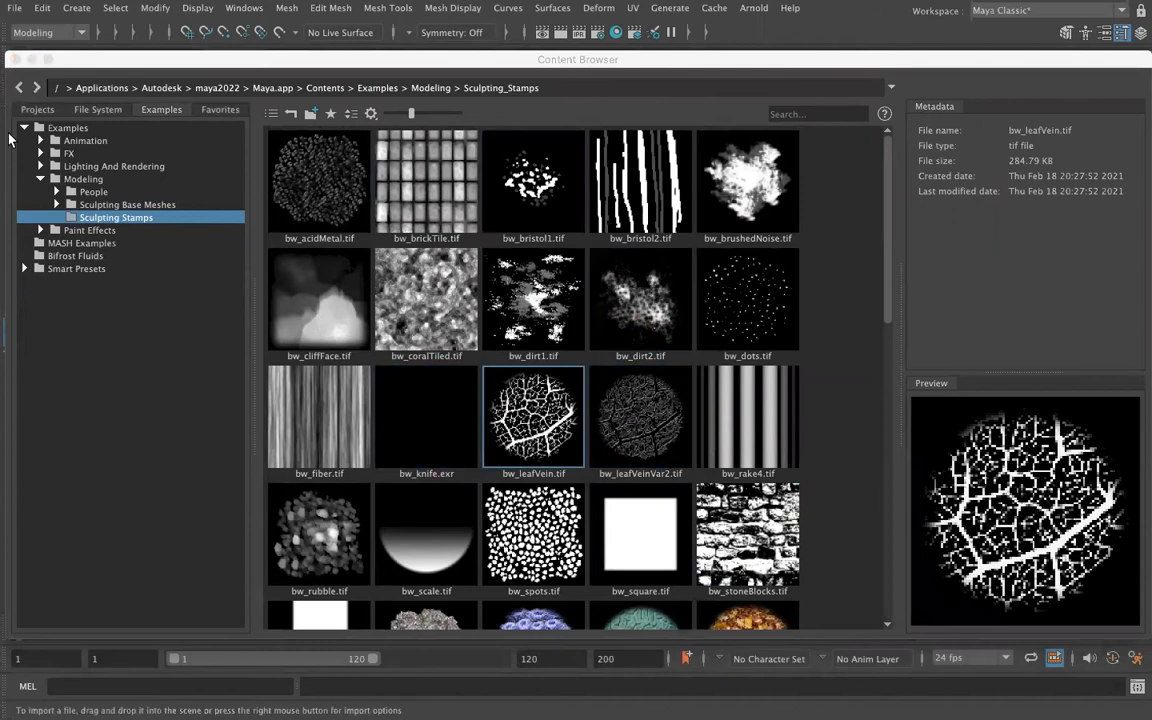
left_click(16, 60)
Spray the leaf-vein stamp onto the free area of the cube's top face and onto the adjacent side face
left_click_drag(742, 266, 717, 298)
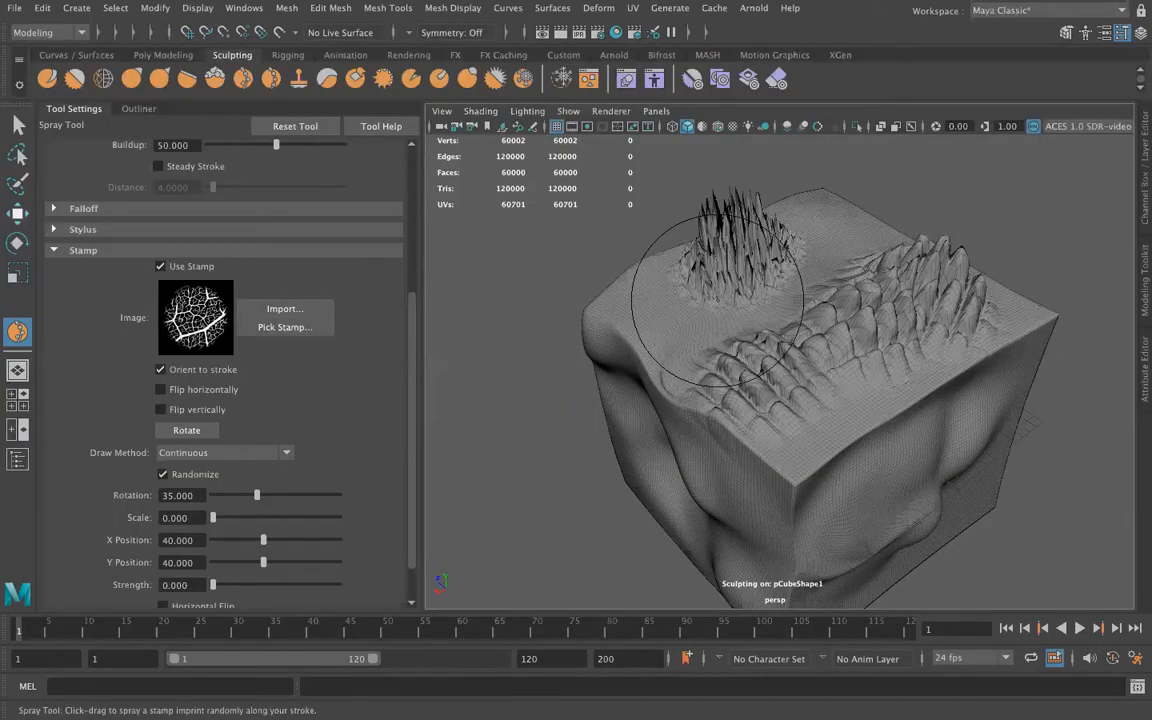
mouse_move(715, 405)
left_mouse_down()
mouse_move(680, 442)
mouse_move(699, 375)
mouse_move(740, 405)
left_mouse_up()
mouse_move(647, 433)
left_mouse_down()
mouse_move(615, 385)
mouse_move(684, 494)
left_mouse_up()
Set the stamp's draw method to "Scale image from center" and stamp large leaf-vein imprints over the cube's side faces
scroll(145, 499, "down", 2)
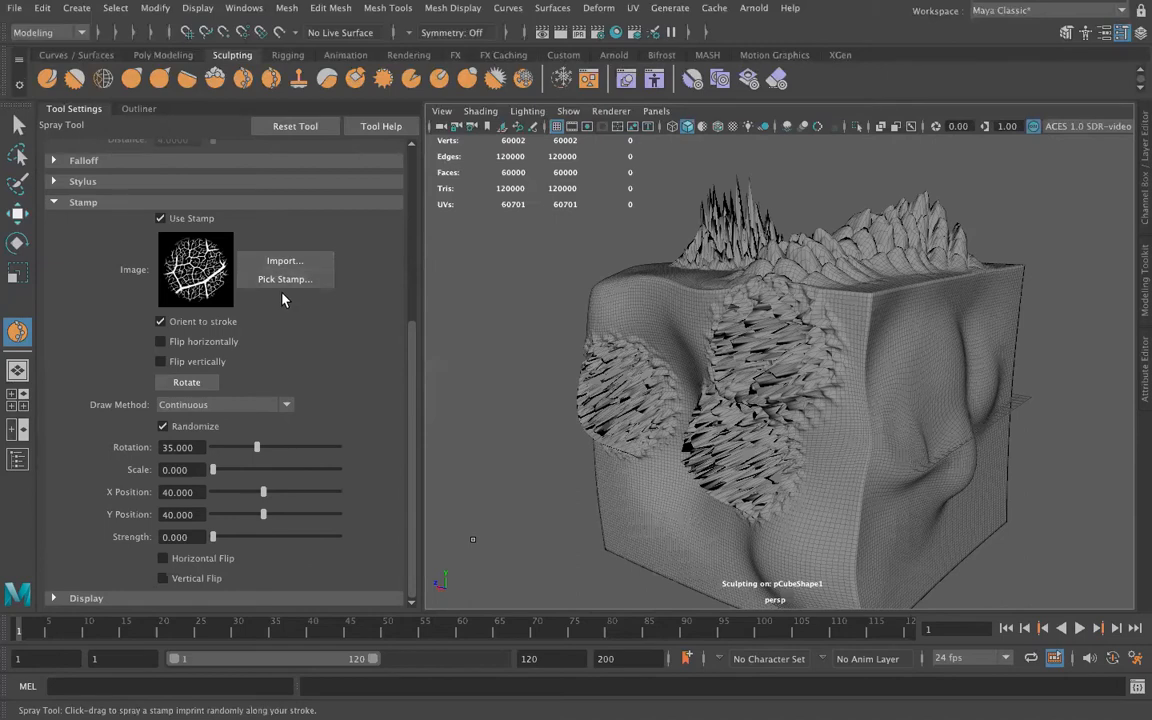
left_click(284, 405)
left_click(279, 440)
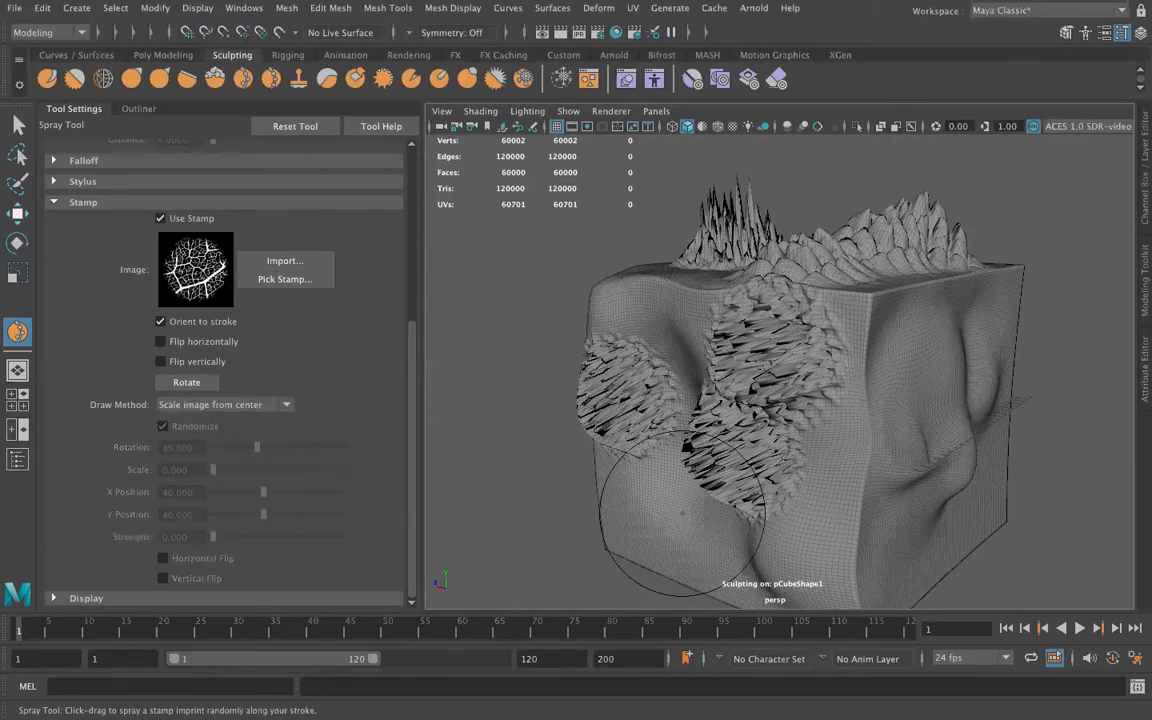
left_click_drag(545, 570, 716, 454, "alt")
mouse_move(540, 450)
left_mouse_down("alt")
mouse_move(663, 406)
mouse_move(860, 443)
left_mouse_up("alt")
left_click_drag(630, 506, 830, 506, "alt")
mouse_move(736, 424)
left_mouse_down()
mouse_move(900, 479)
mouse_move(899, 445)
mouse_move(833, 460)
mouse_move(733, 419)
mouse_move(940, 451)
mouse_move(915, 352)
left_mouse_up()
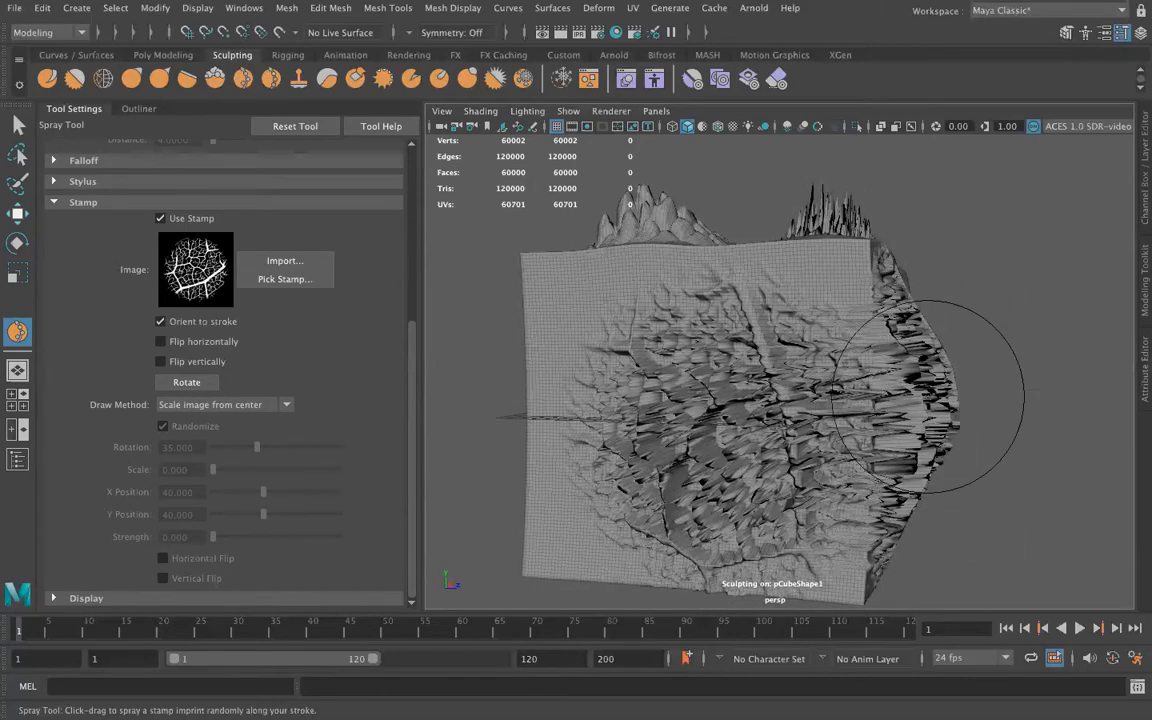
Switch to the Repeat Tool and stroke its default scale stamp across smooth areas of the cube's side faces
left_click(55, 202)
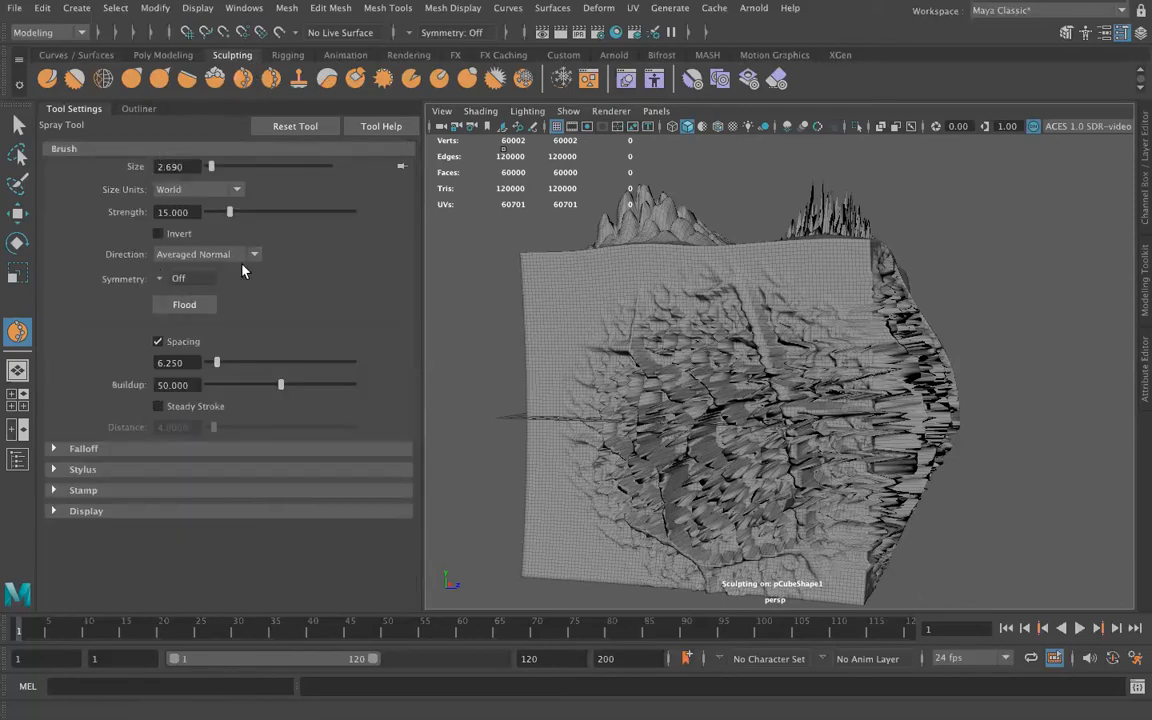
left_click(272, 82)
left_click(80, 490)
left_click(545, 315)
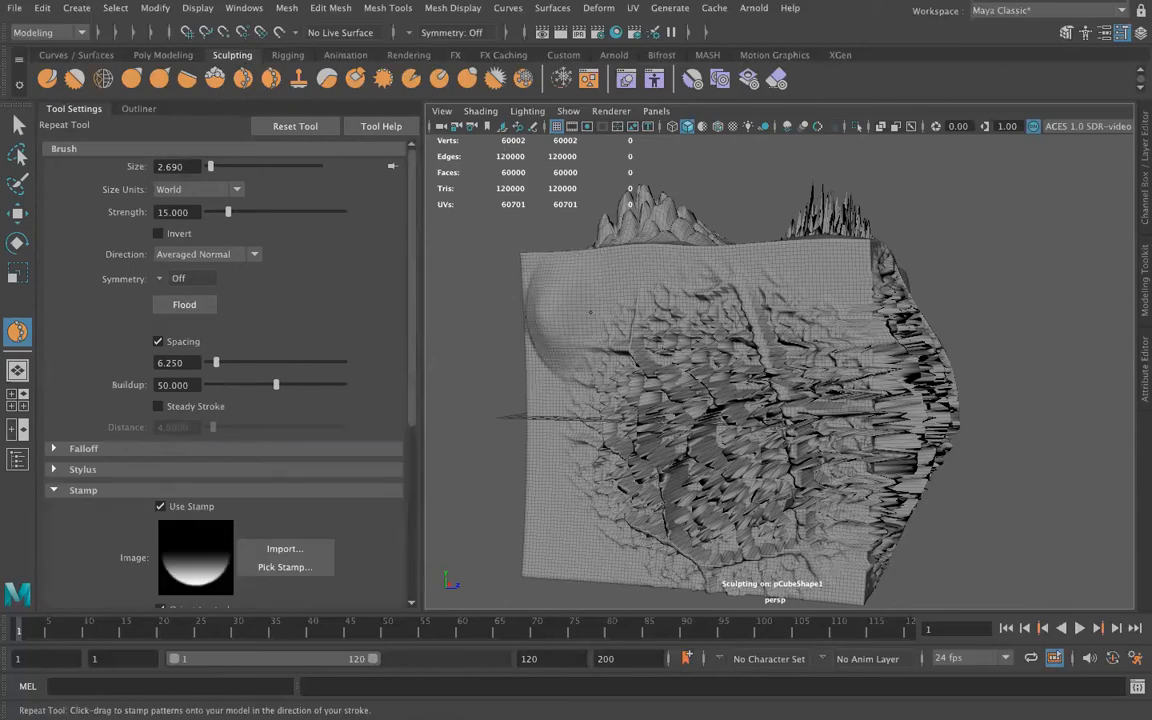
mouse_move(545, 400)
left_mouse_down()
mouse_move(540, 475)
mouse_move(580, 335)
left_mouse_up()
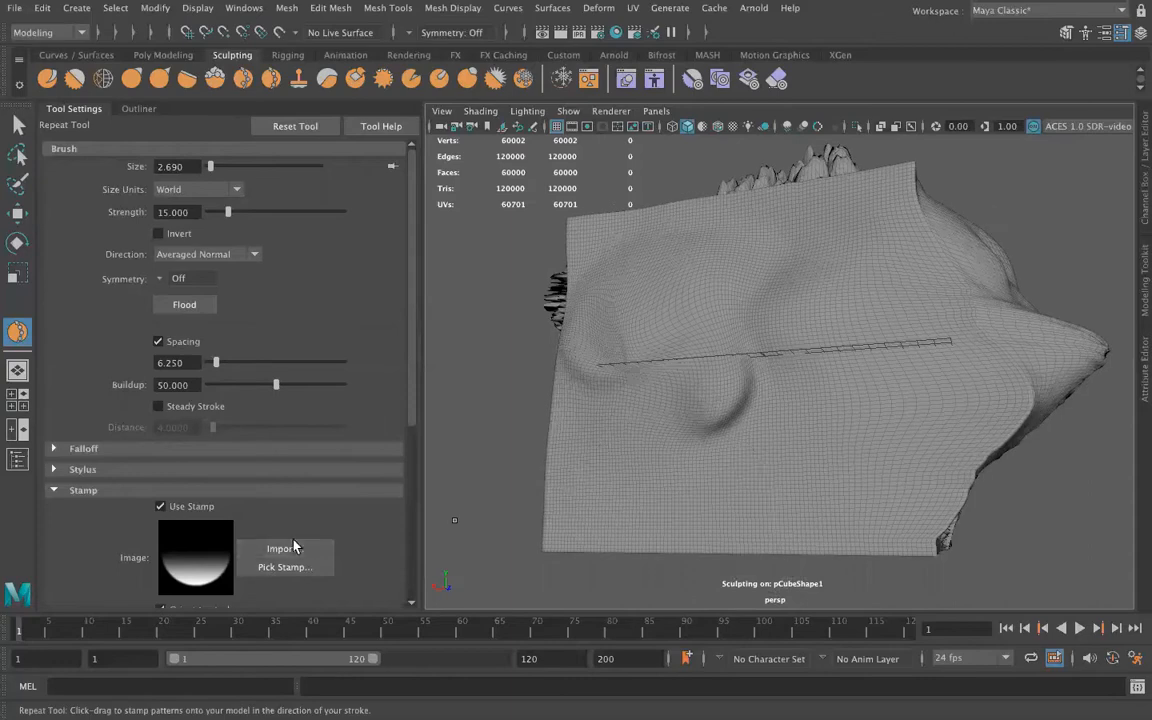
Replace the Repeat Tool's stamp image with bw_bristol1.tif from the Sculpting Stamps examples
scroll(290, 500, "down", 3)
left_click(286, 471)
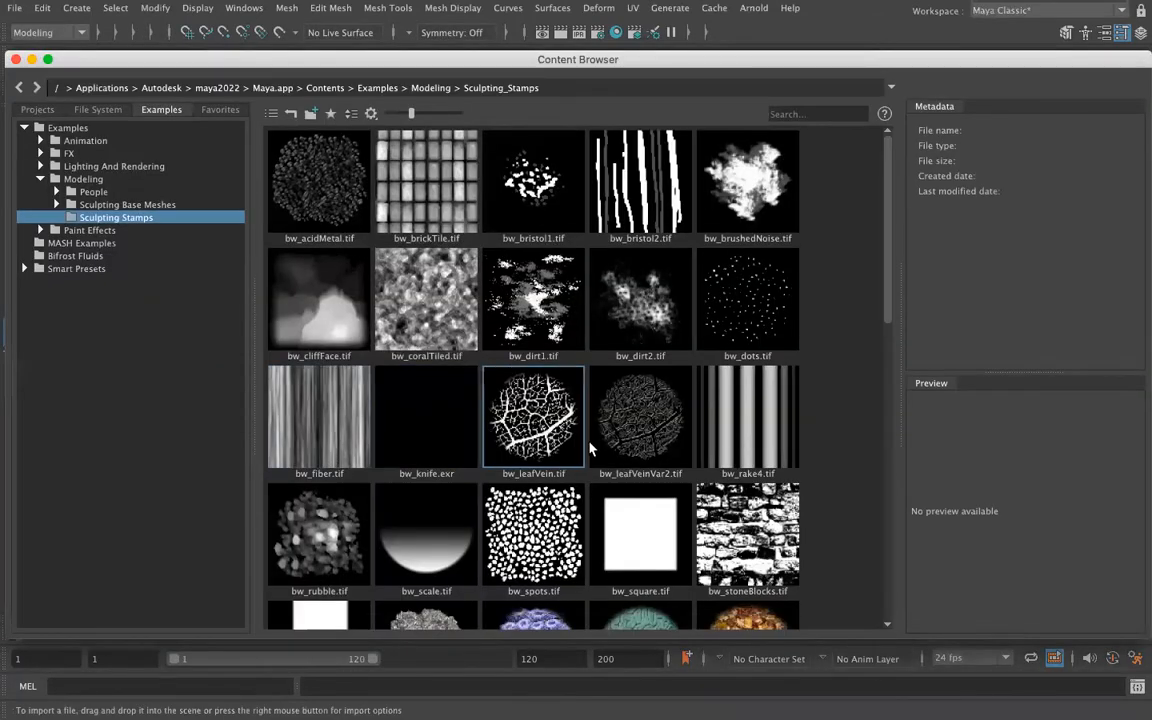
left_click(533, 180)
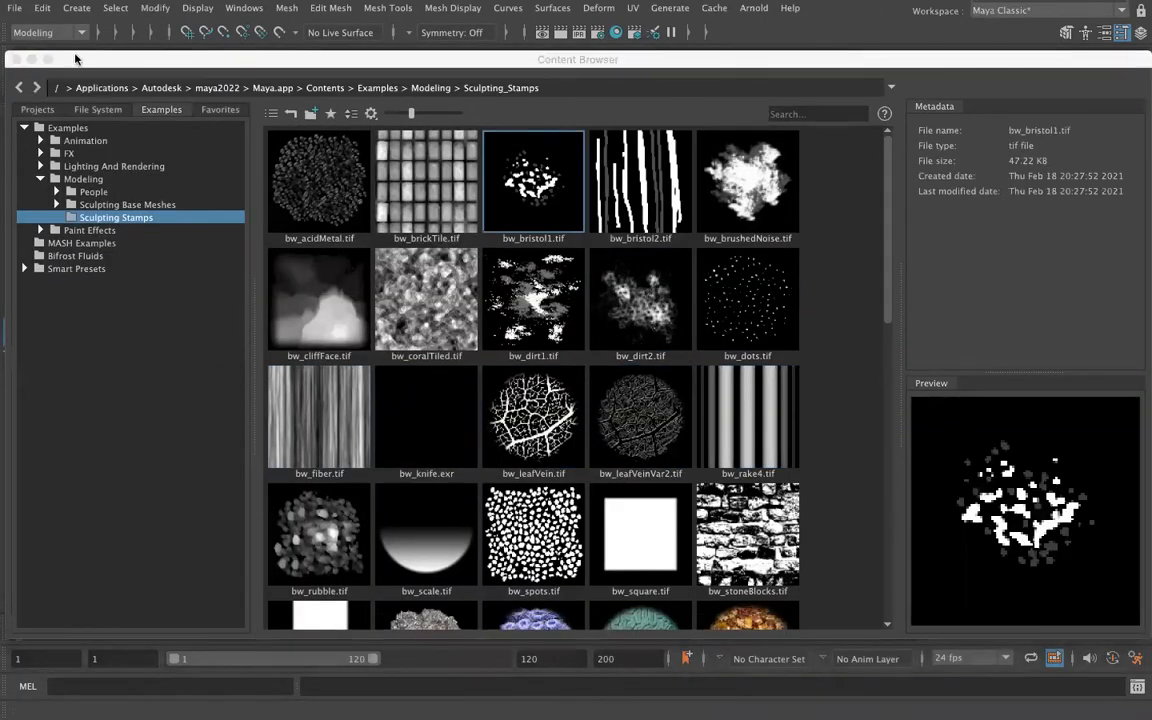
left_click(15, 60)
Try the bristol stamp with Repeat Tool strokes across the cube's side at full buildup and undo them
mouse_move(703, 298)
left_mouse_down()
mouse_move(585, 400)
mouse_move(480, 450)
mouse_move(850, 305)
mouse_move(600, 260)
mouse_move(650, 325)
mouse_move(690, 325)
mouse_move(839, 398)
mouse_move(1045, 408)
left_mouse_up()
key("ctrl+z")
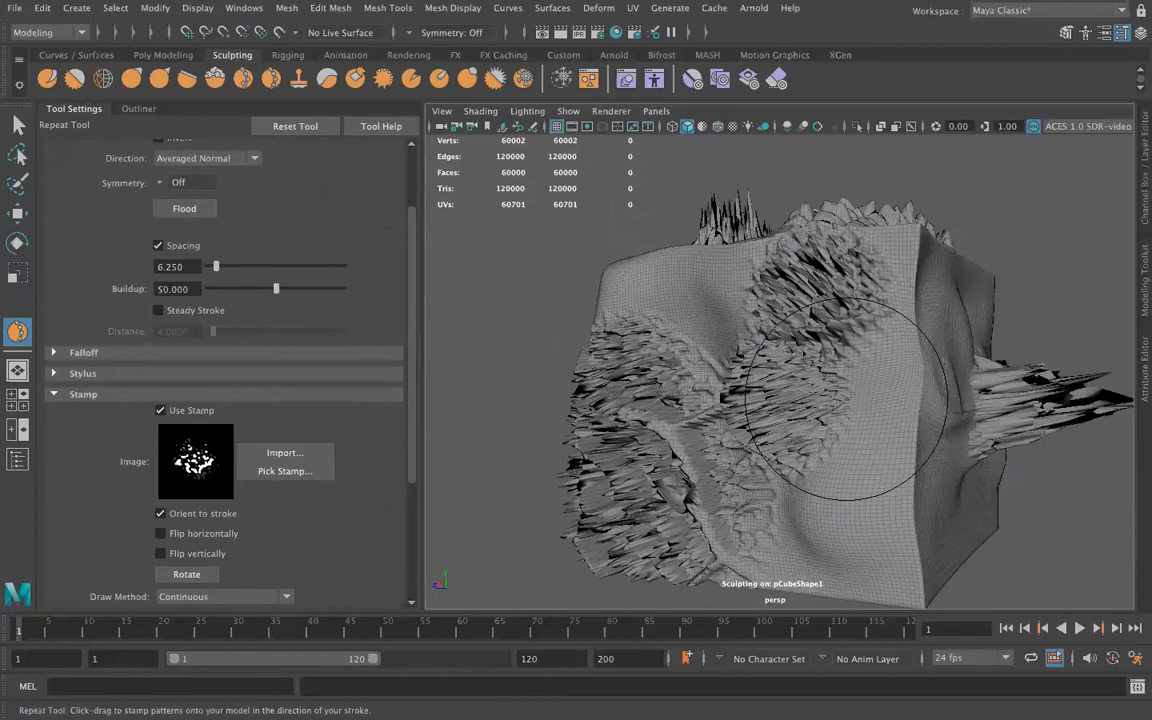
key("ctrl+z")
Lower the Repeat Tool's buildup to 7.738 and stroke the bristol stamp lightly over the cube's side
left_click_drag(276, 288, 219, 288)
left_click_drag(910, 436, 963, 456)
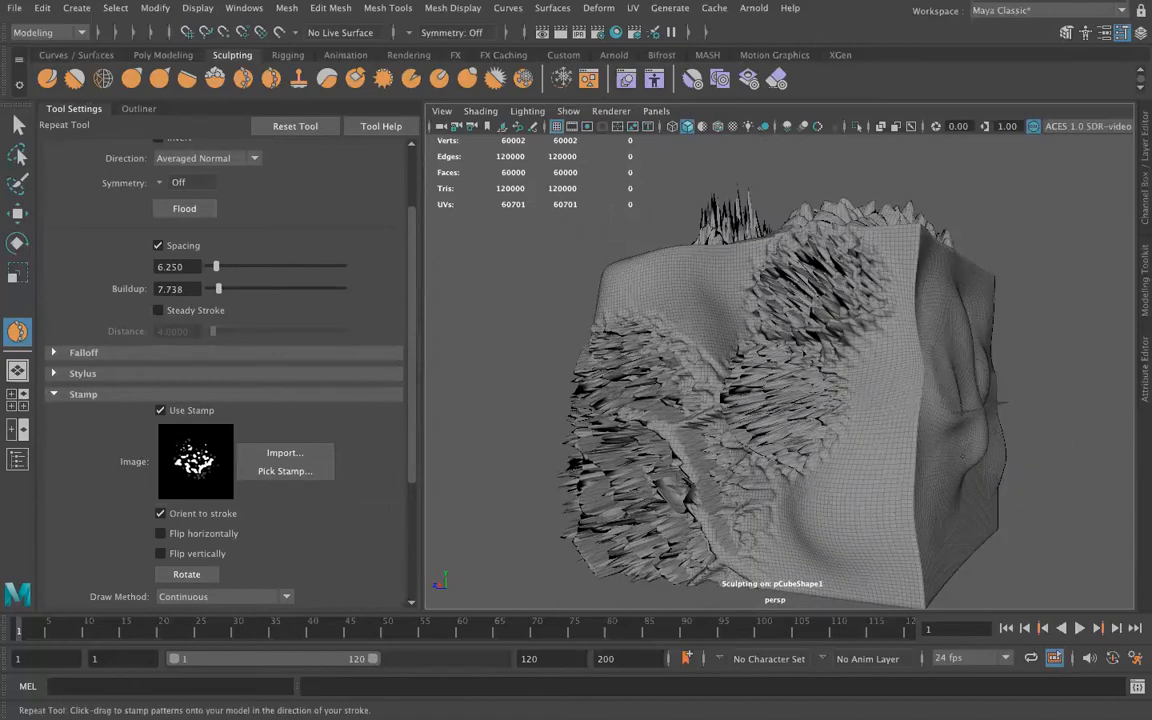
left_click_drag(950, 476, 824, 477, "alt")
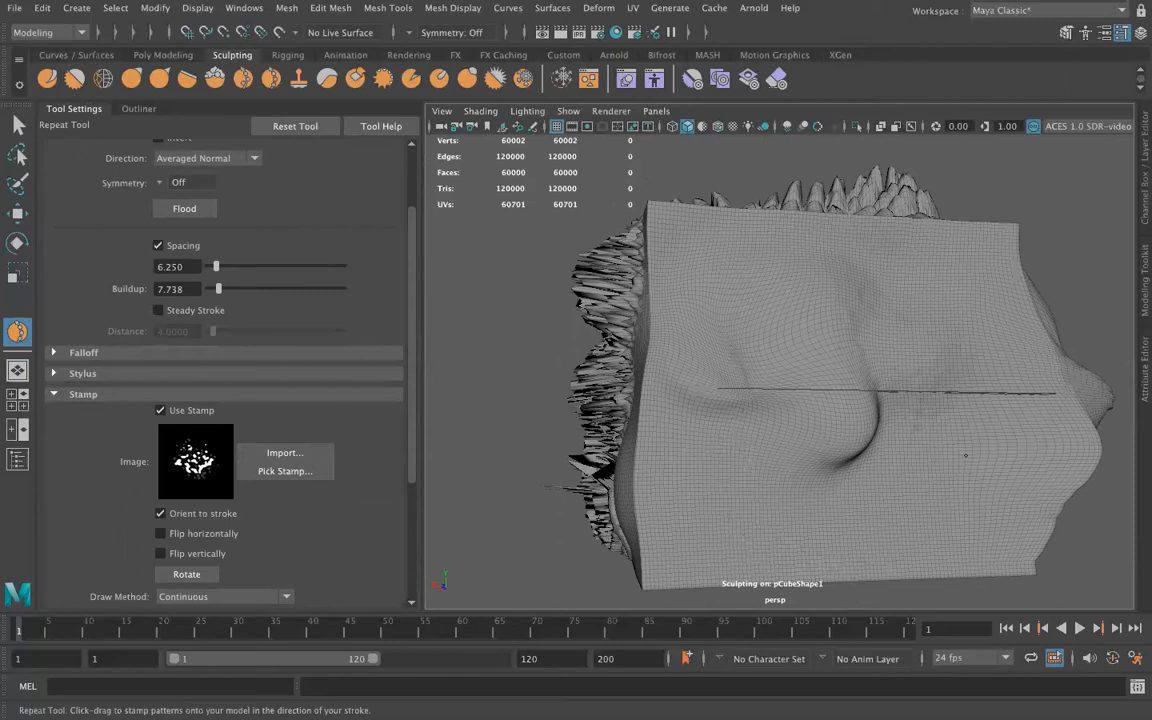
left_click_drag(922, 468, 858, 455, "alt")
Set the Repeat Tool's spacing to 17.857 and buildup to 30.952, and cover the middle of the side face with bristol stamp strokes
left_click_drag(216, 267, 232, 267)
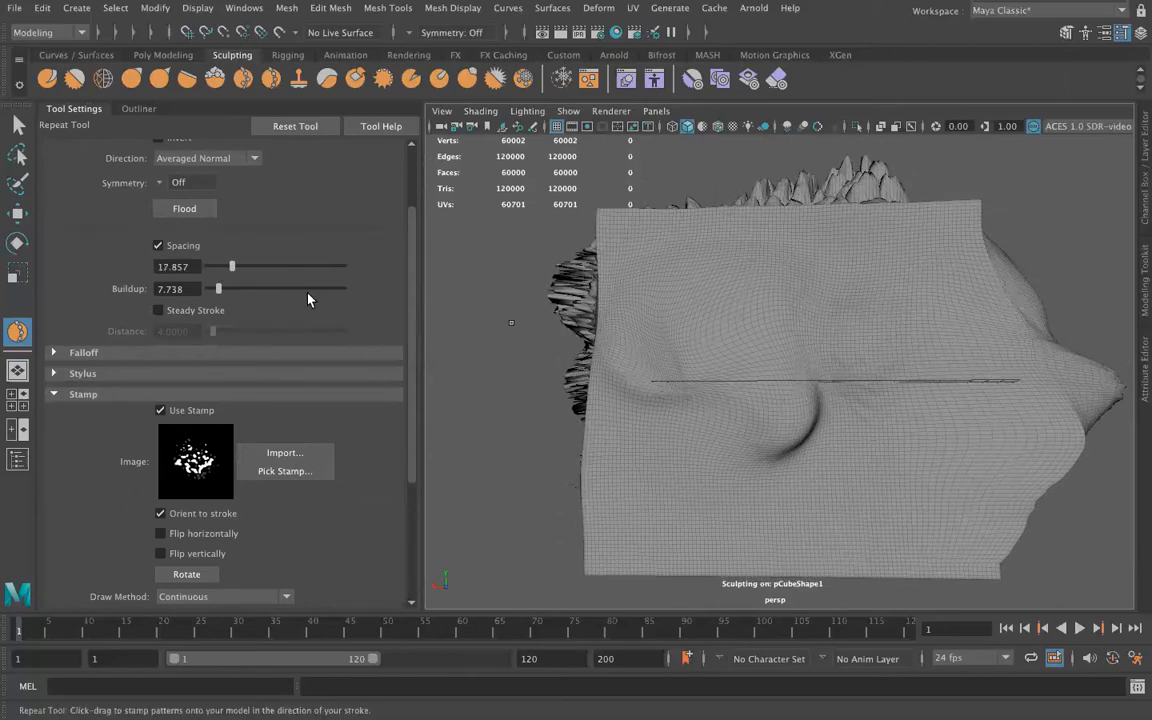
scroll(220, 248, "up", 2)
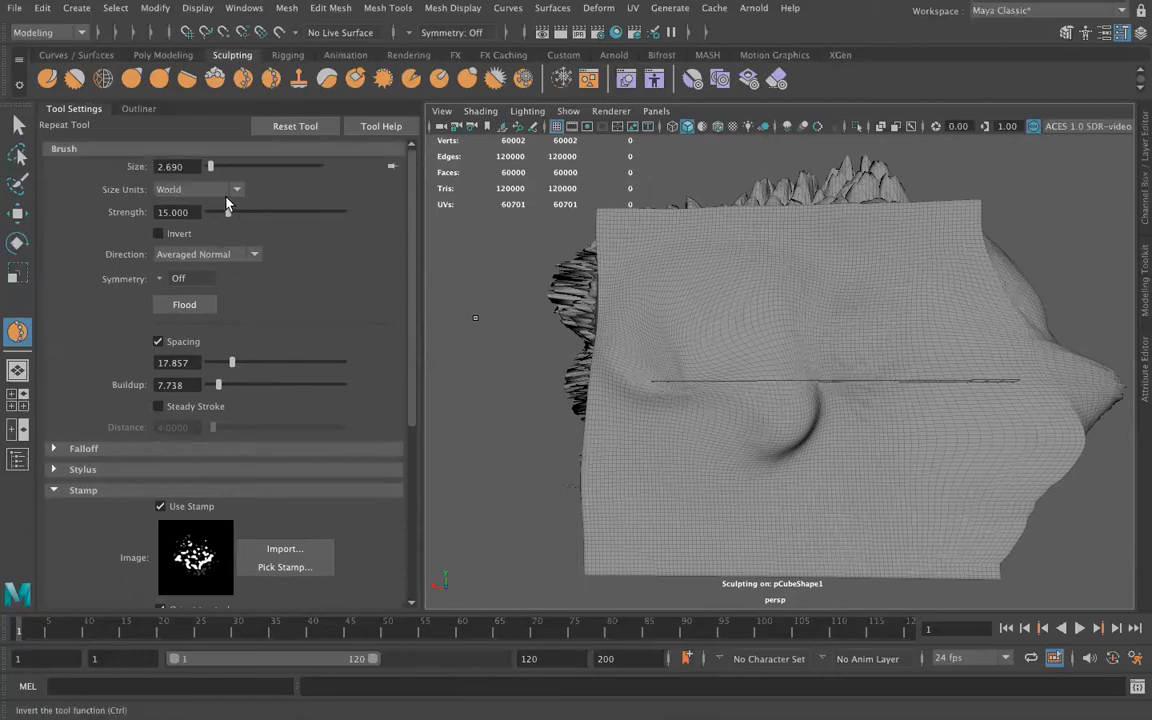
left_click(250, 385)
mouse_move(866, 443)
left_mouse_down()
mouse_move(908, 385)
mouse_move(900, 368)
left_mouse_up()
left_click_drag(802, 313, 806, 330)
left_click_drag(739, 346, 708, 369)
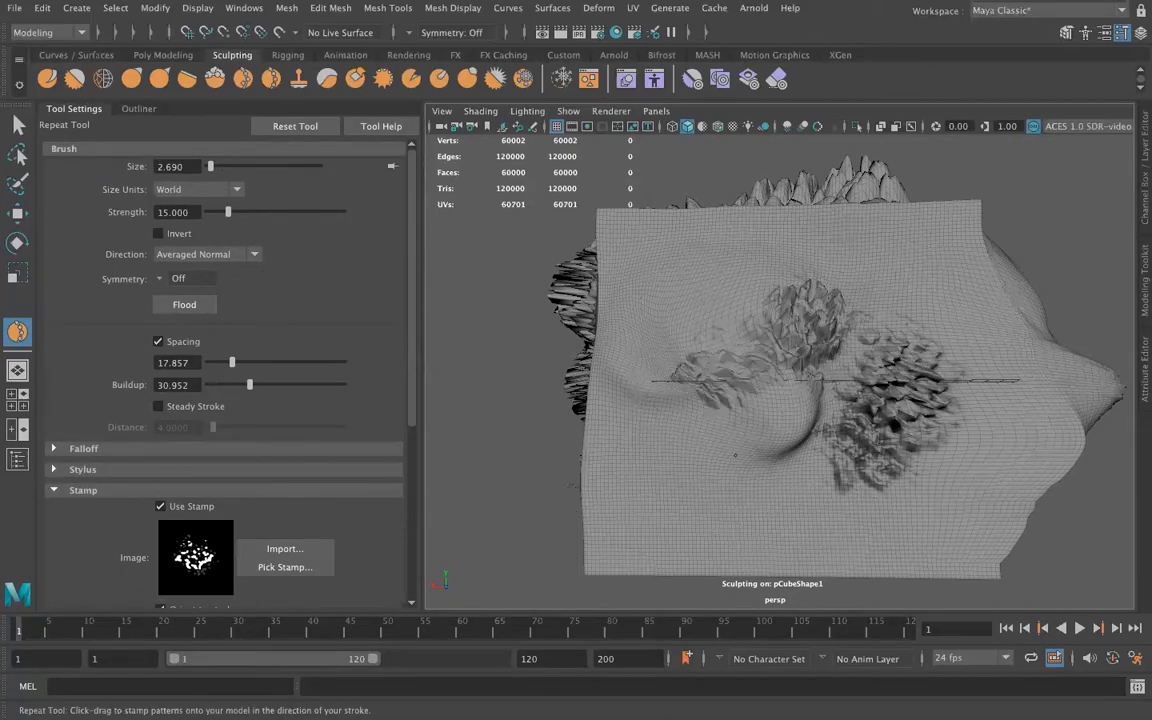
mouse_move(768, 466)
left_mouse_down()
mouse_move(675, 398)
mouse_move(866, 264)
left_mouse_up()
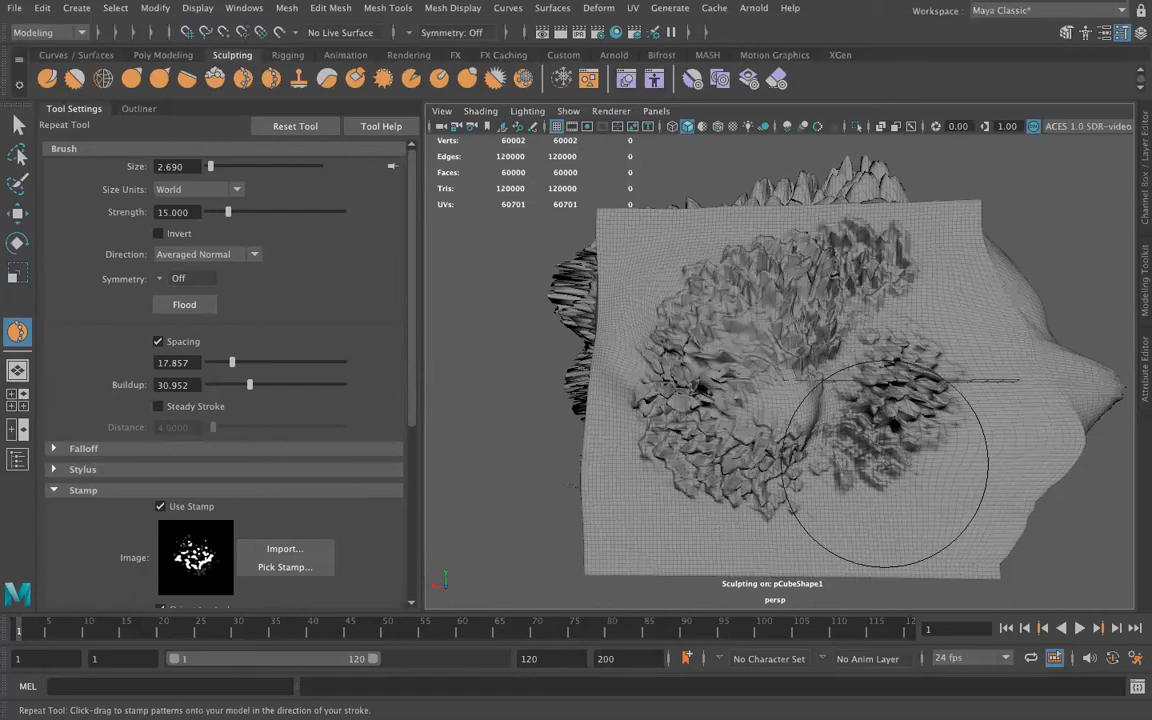
left_click_drag(688, 368, 815, 396)
left_click_drag(882, 346, 850, 380)
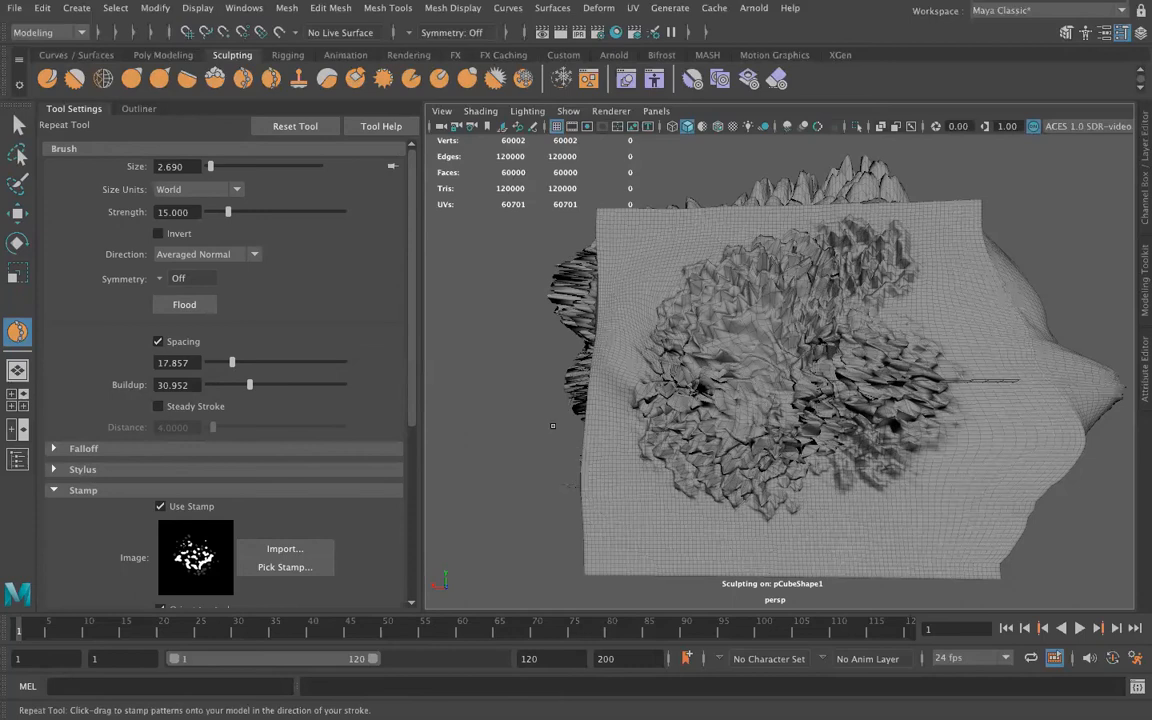
Imprint several single copies of the rubble stamp around the roughened side face with the Imprint Tool
left_click(298, 78)
left_click(919, 495)
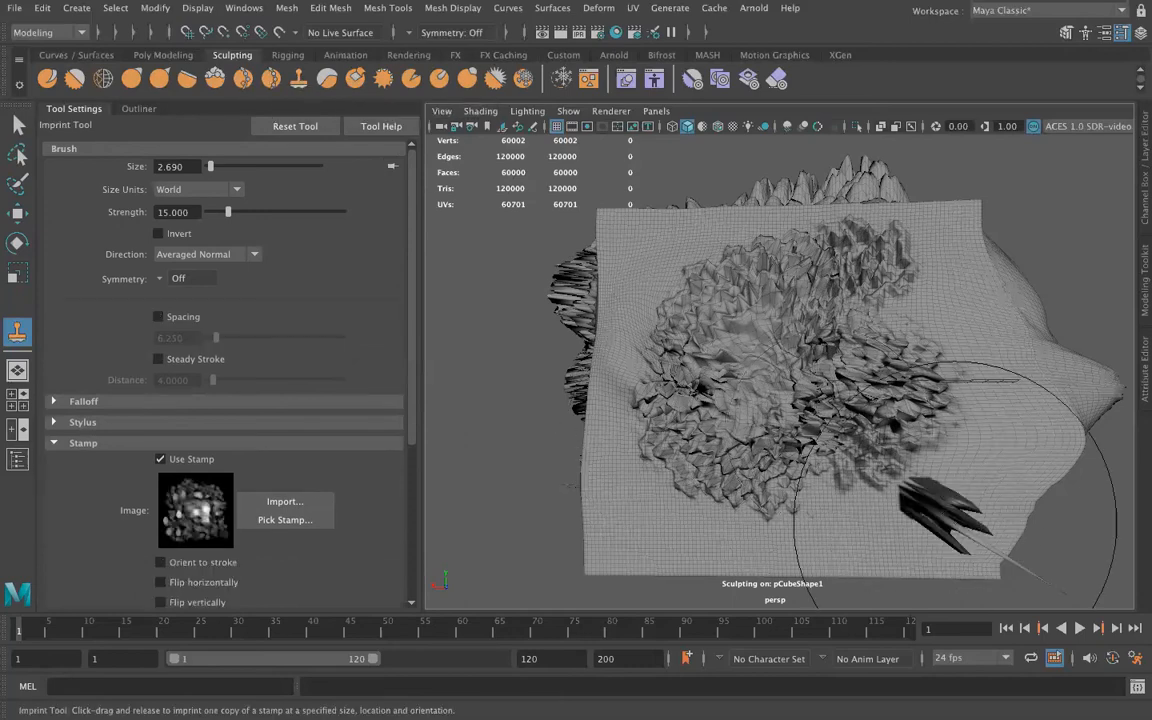
left_click(807, 537)
left_click_drag(807, 537, 830, 528)
mouse_move(934, 280)
left_mouse_down()
mouse_move(924, 328)
mouse_move(960, 366)
mouse_move(950, 392)
left_mouse_up()
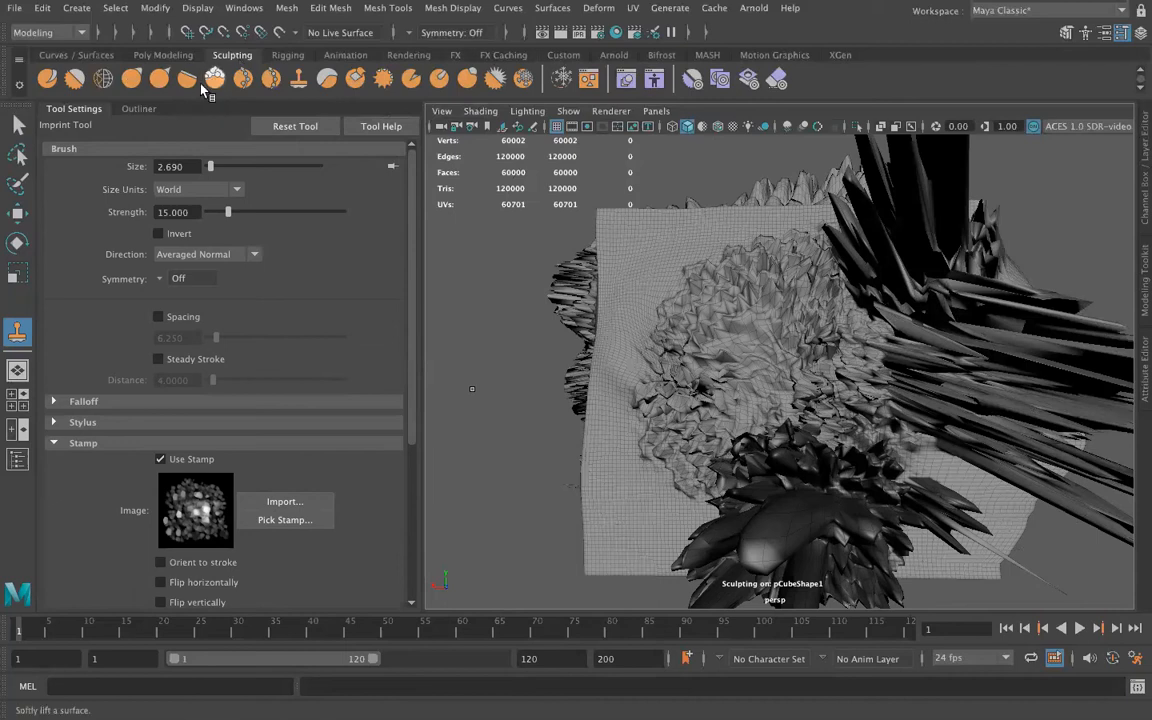
Build up a smooth rounded mound beside the spiky patch near the cube's upper edge with the Wax Tool
left_click(323, 82)
mouse_move(692, 342)
left_mouse_down()
mouse_move(618, 288)
mouse_move(594, 336)
mouse_move(588, 300)
left_mouse_up()
mouse_move(586, 424)
left_mouse_down("alt")
mouse_move(771, 483)
mouse_move(740, 365)
mouse_move(728, 363)
mouse_move(728, 376)
mouse_move(718, 366)
left_mouse_up("alt")
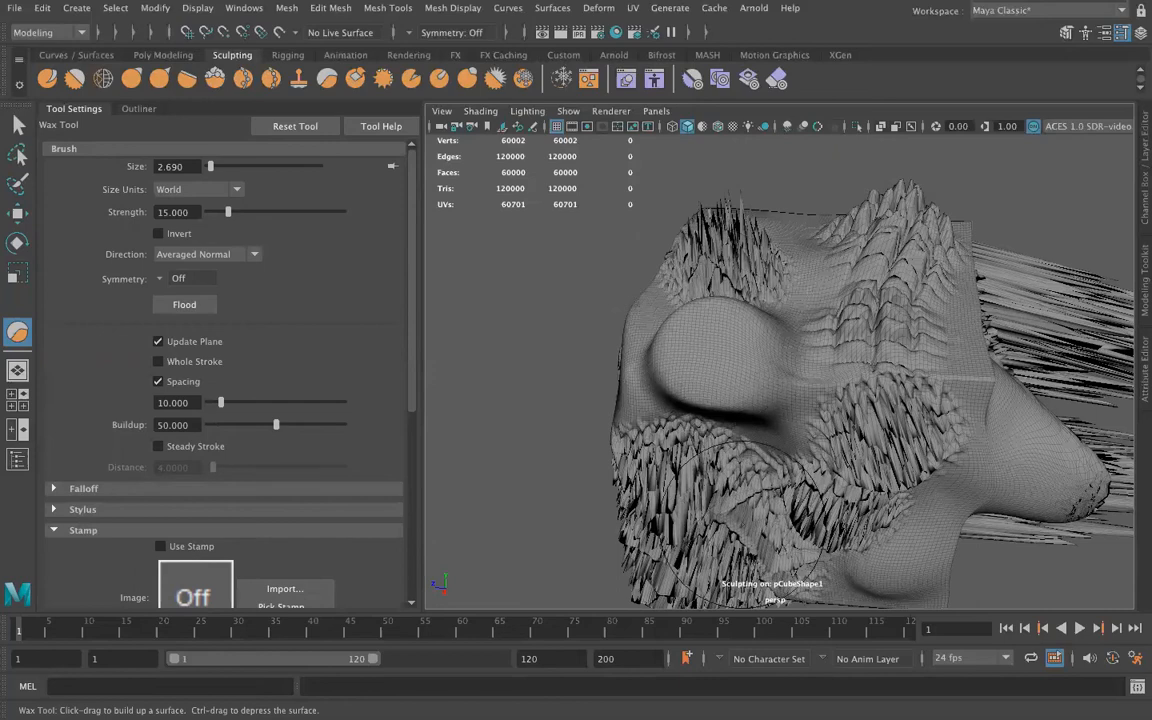
Shave down the wax mound and the spiky leaf-vein patch on the cube's top face with the Scrape Tool
left_click(355, 80)
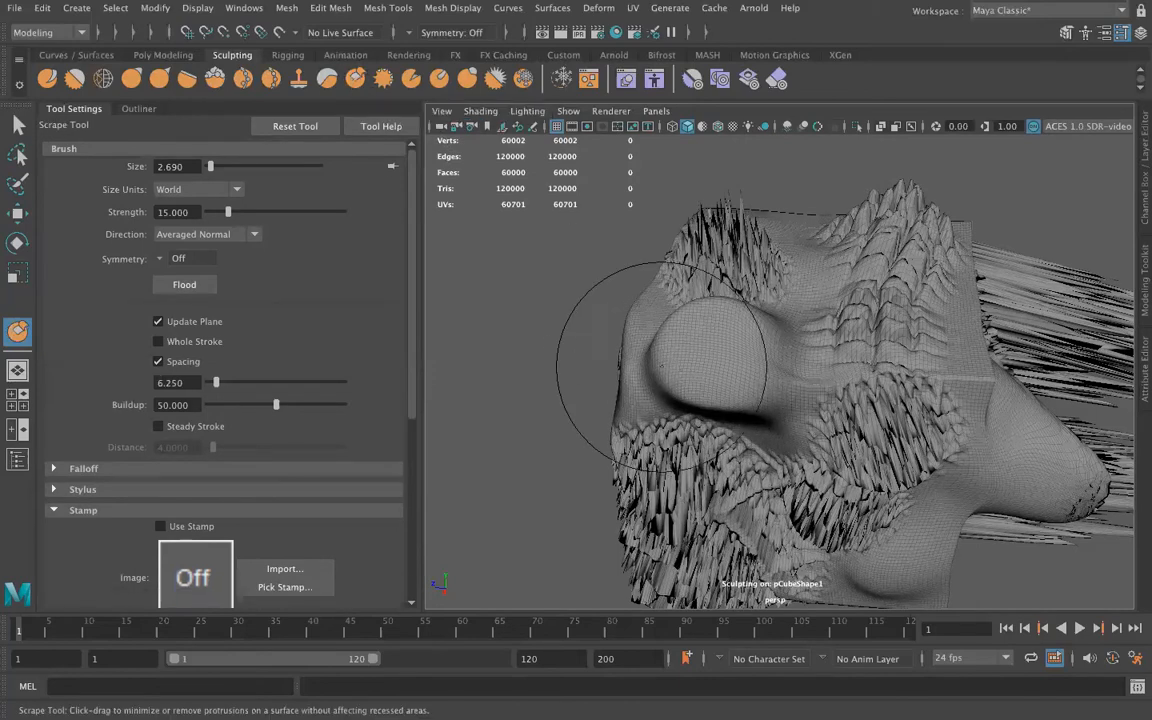
mouse_move(729, 371)
left_mouse_down()
mouse_move(670, 435)
mouse_move(735, 384)
mouse_move(672, 485)
mouse_move(676, 505)
mouse_move(698, 512)
mouse_move(694, 474)
mouse_move(665, 472)
left_mouse_up()
mouse_move(722, 216)
left_mouse_down()
mouse_move(735, 248)
mouse_move(722, 256)
mouse_move(727, 373)
left_mouse_up()
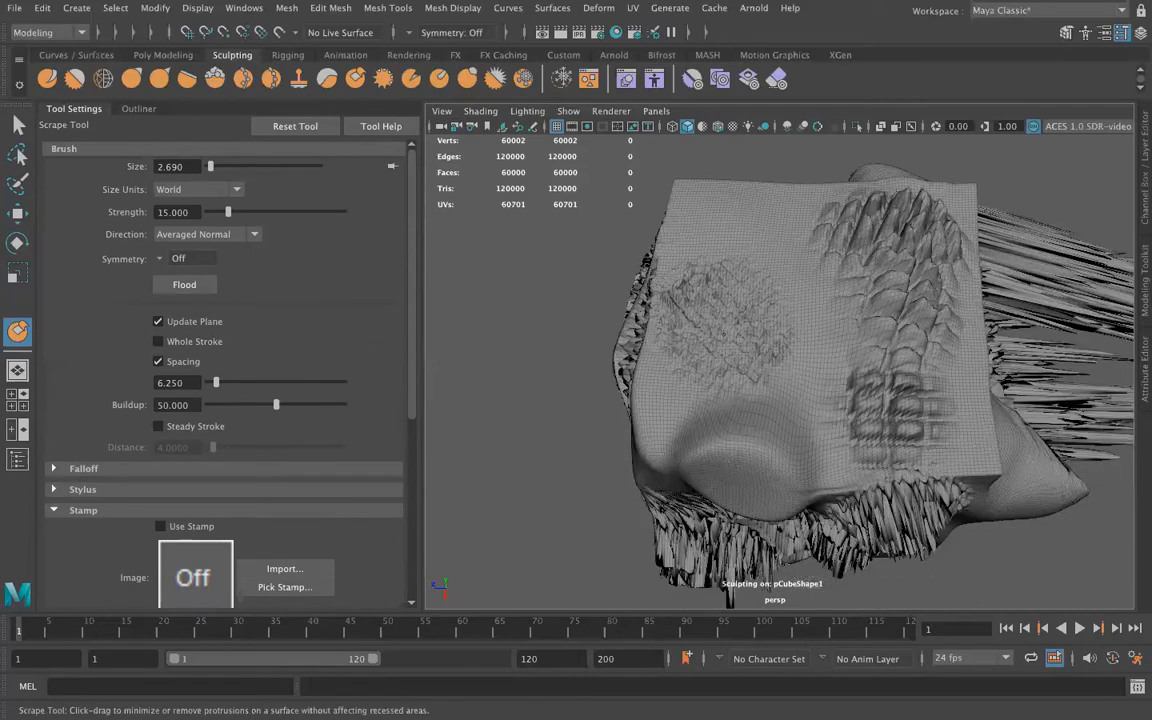
scroll(712, 355, "up", 10)
scroll(706, 347, "down", 5)
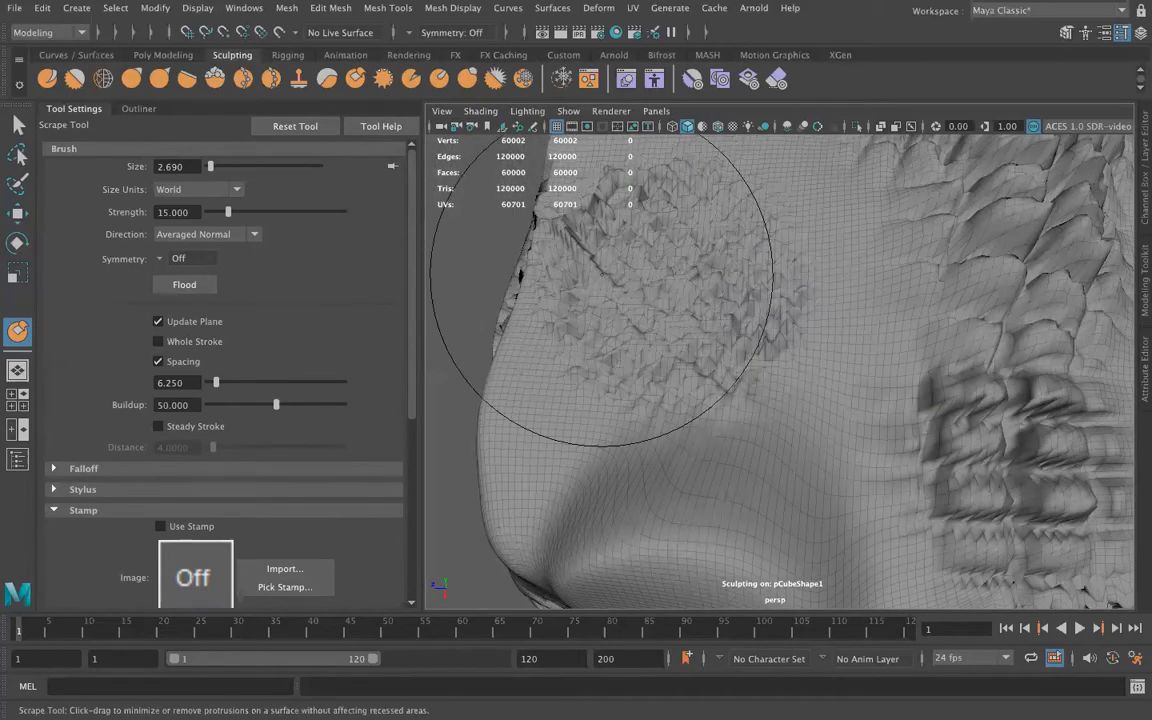
left_click_drag(556, 226, 671, 229)
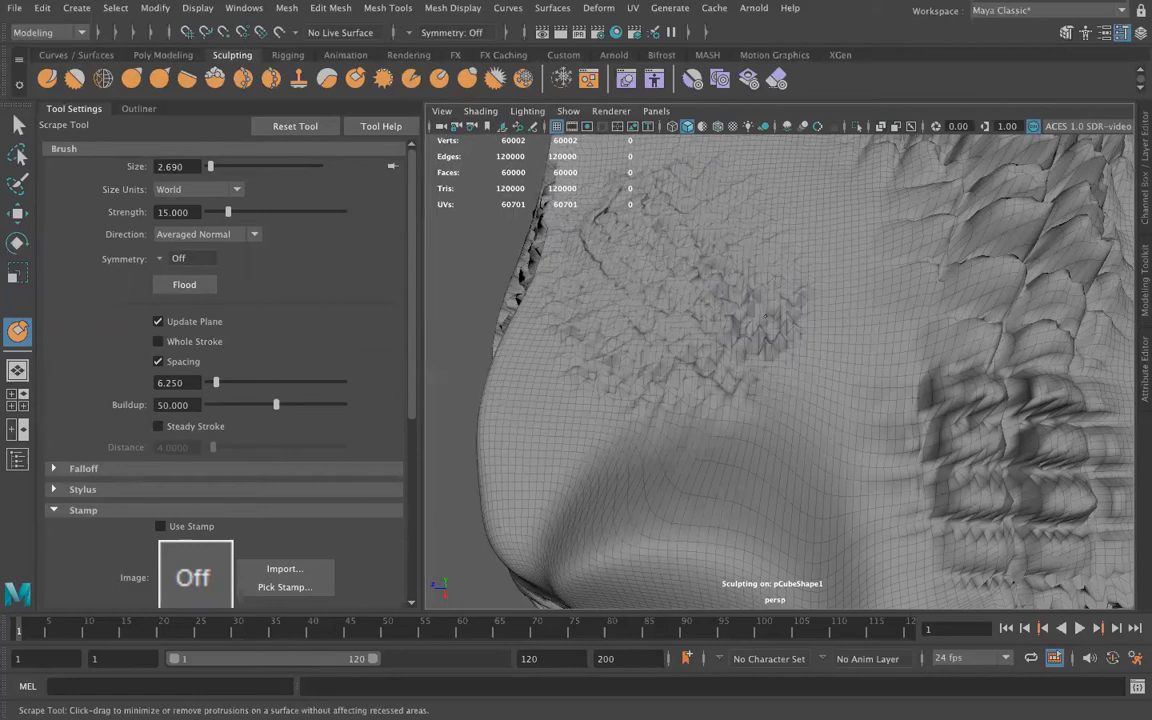
mouse_move(663, 378)
left_mouse_down("alt")
mouse_move(810, 398)
mouse_move(872, 375)
mouse_move(768, 267)
left_mouse_up("alt")
left_click_drag(728, 303, 722, 398, "alt")
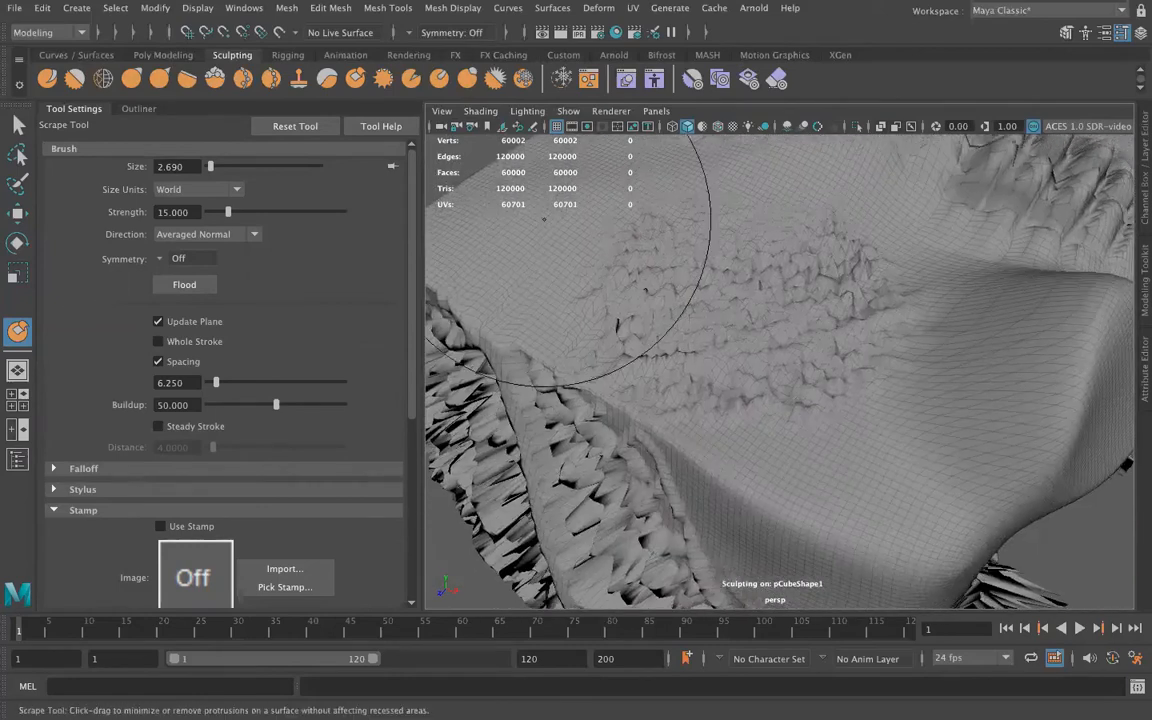
Fill in the valleys of the scraped patch on the top face with the Fill Tool
left_click(383, 78)
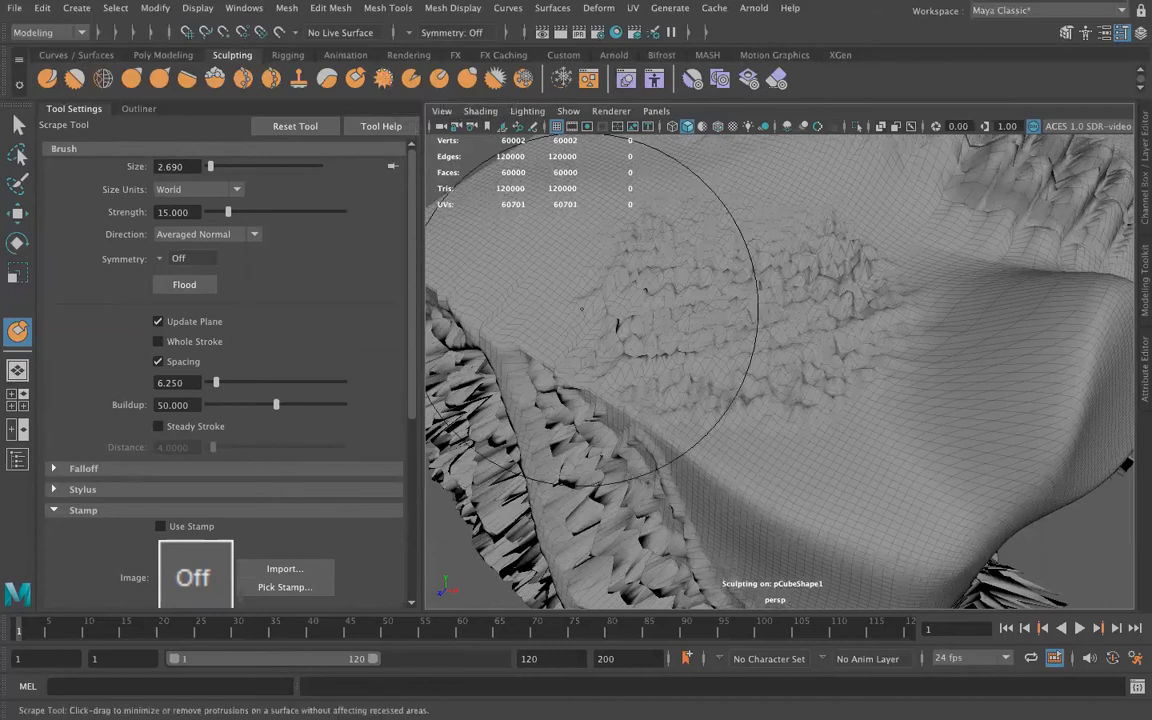
left_click_drag(729, 307, 768, 218)
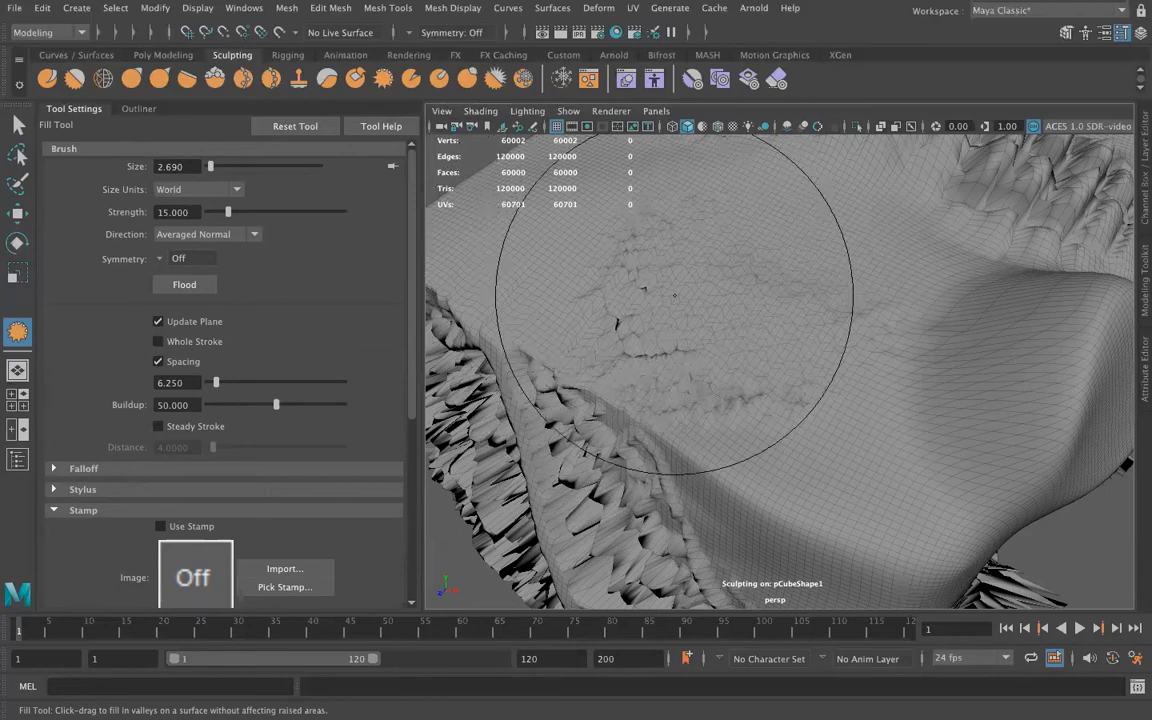
left_click_drag(746, 386, 681, 360, "alt")
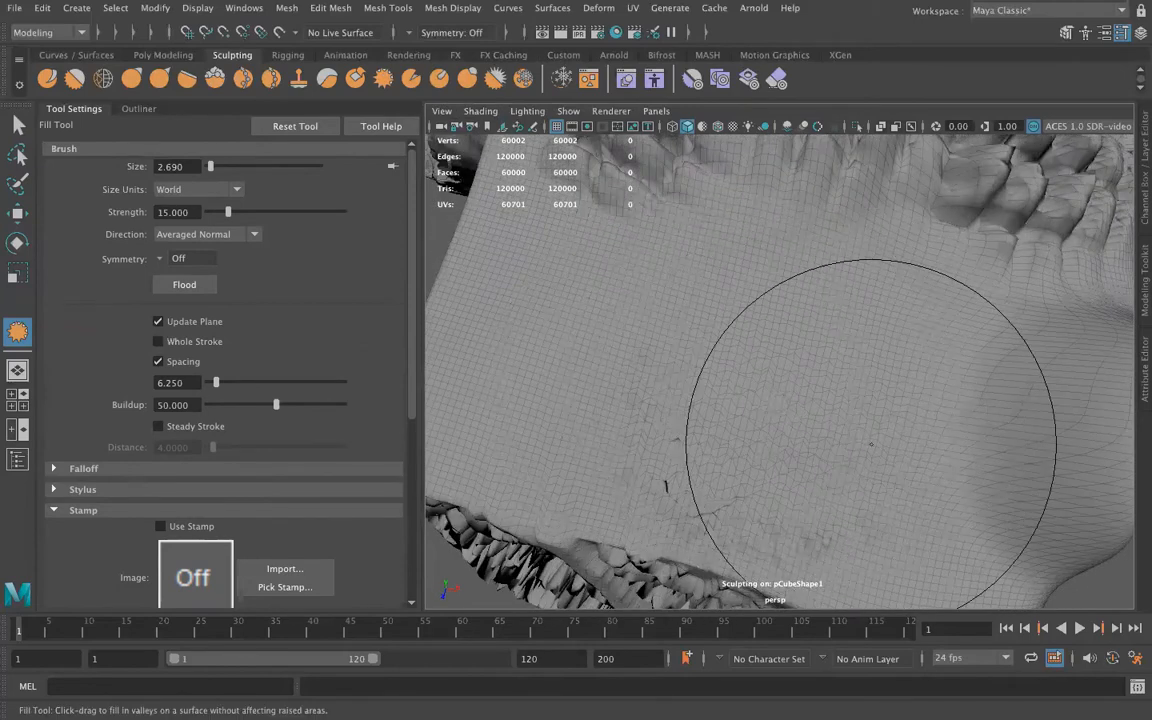
left_click_drag(805, 470, 694, 390, "alt")
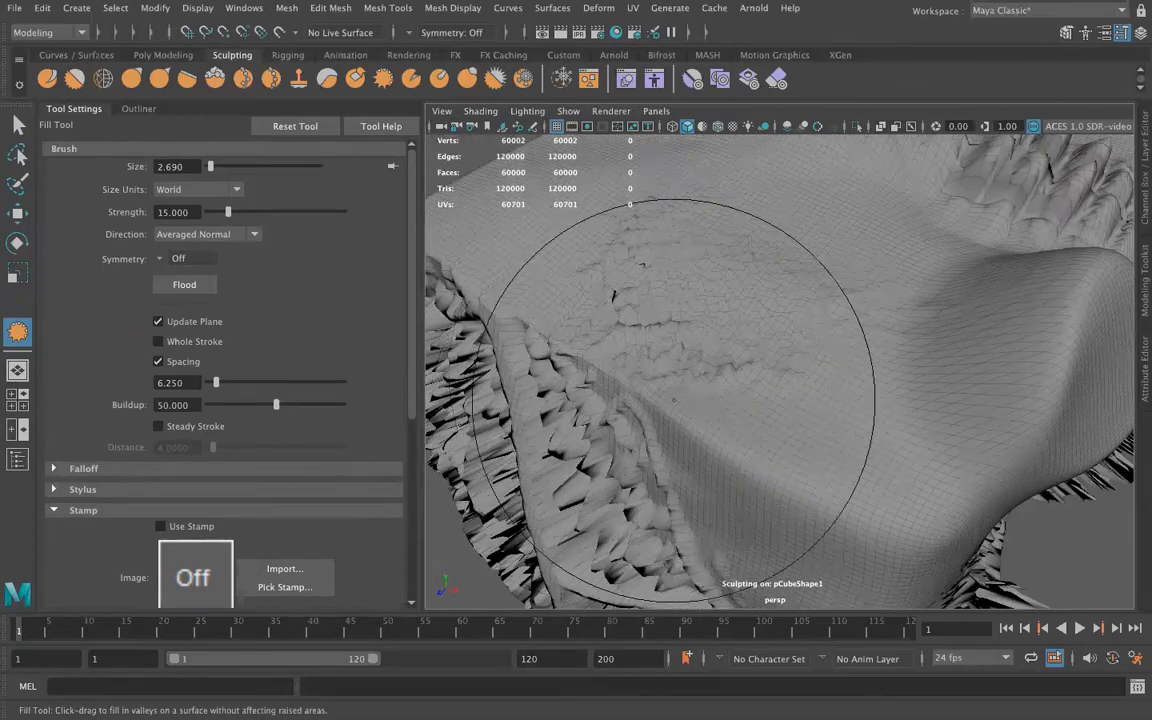
Shrink the Knife Tool's brush to size 0.764 and cut a groove across the smoothed patch on the top face
left_click(410, 79)
key("b")
mouse_move(727, 231)
left_mouse_down()
mouse_move(604, 224)
mouse_move(745, 345)
left_mouse_up()
mouse_move(764, 389)
left_mouse_down("alt")
mouse_move(756, 429)
mouse_move(700, 398)
left_mouse_up("alt")
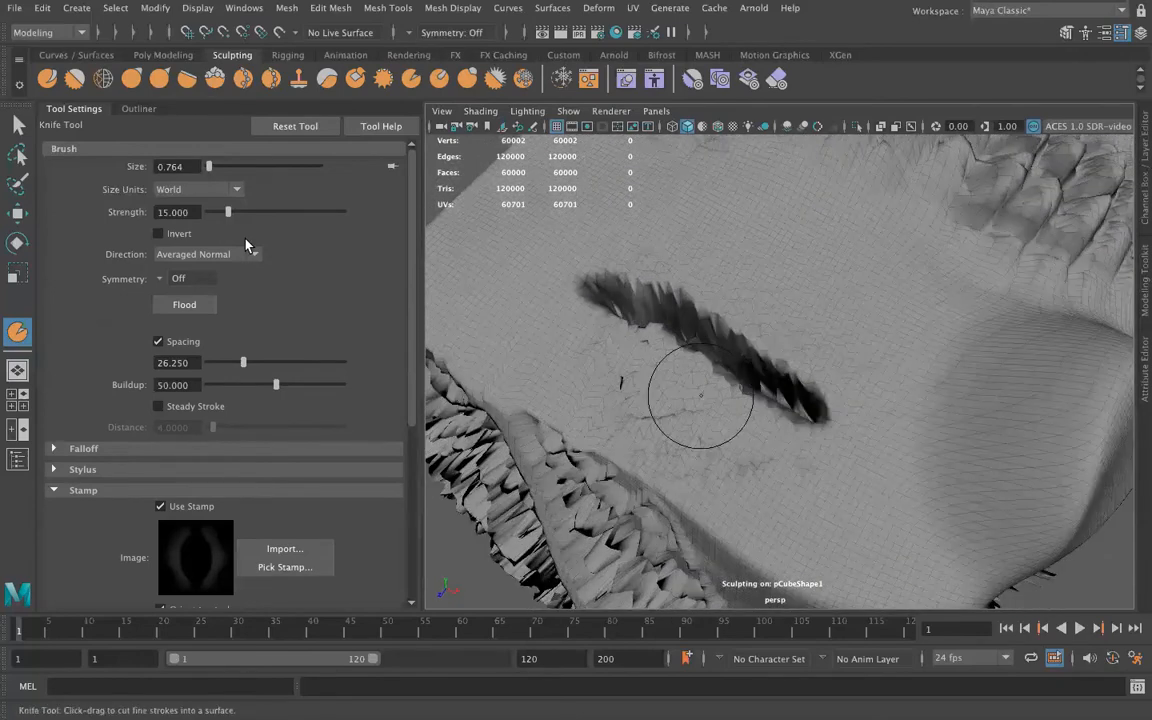
Lower the Knife Tool's strength to 4.762 and cut a looping groove around the existing cut on the top face
left_click_drag(228, 212, 214, 212)
mouse_move(502, 231)
left_mouse_down()
mouse_move(700, 240)
mouse_move(800, 400)
mouse_move(570, 340)
mouse_move(530, 265)
left_mouse_up()
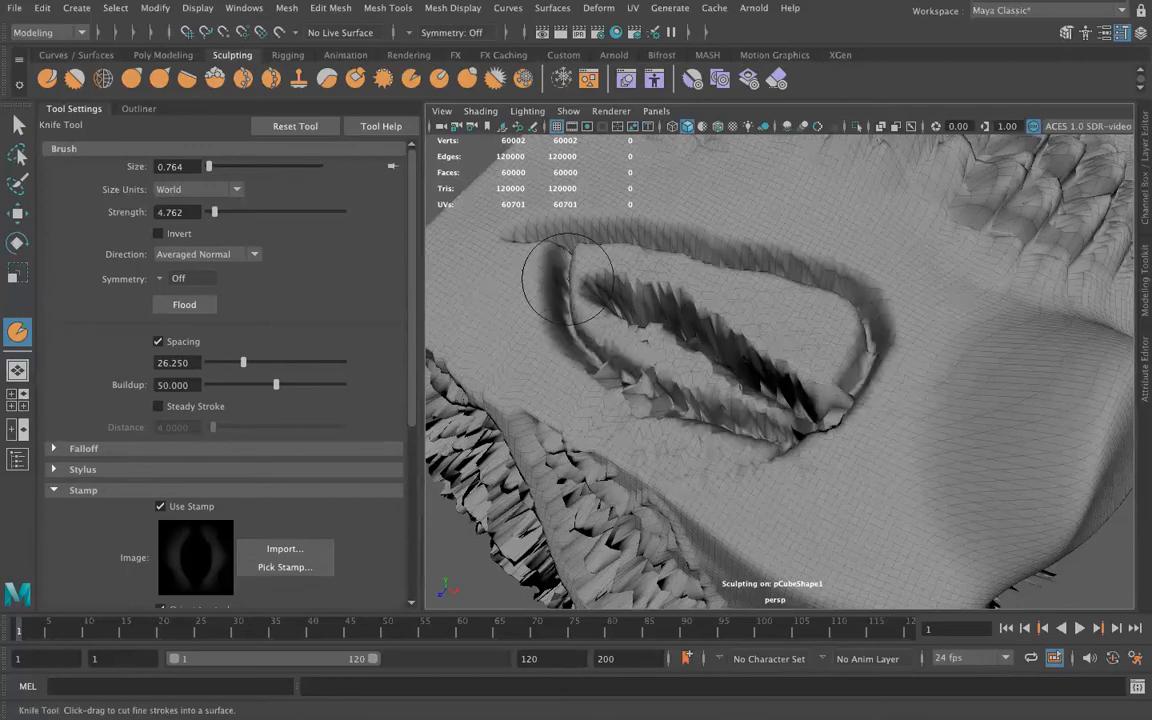
mouse_move(764, 442)
left_mouse_down("alt")
mouse_move(918, 404)
mouse_move(785, 323)
mouse_move(930, 338)
left_mouse_up("alt")
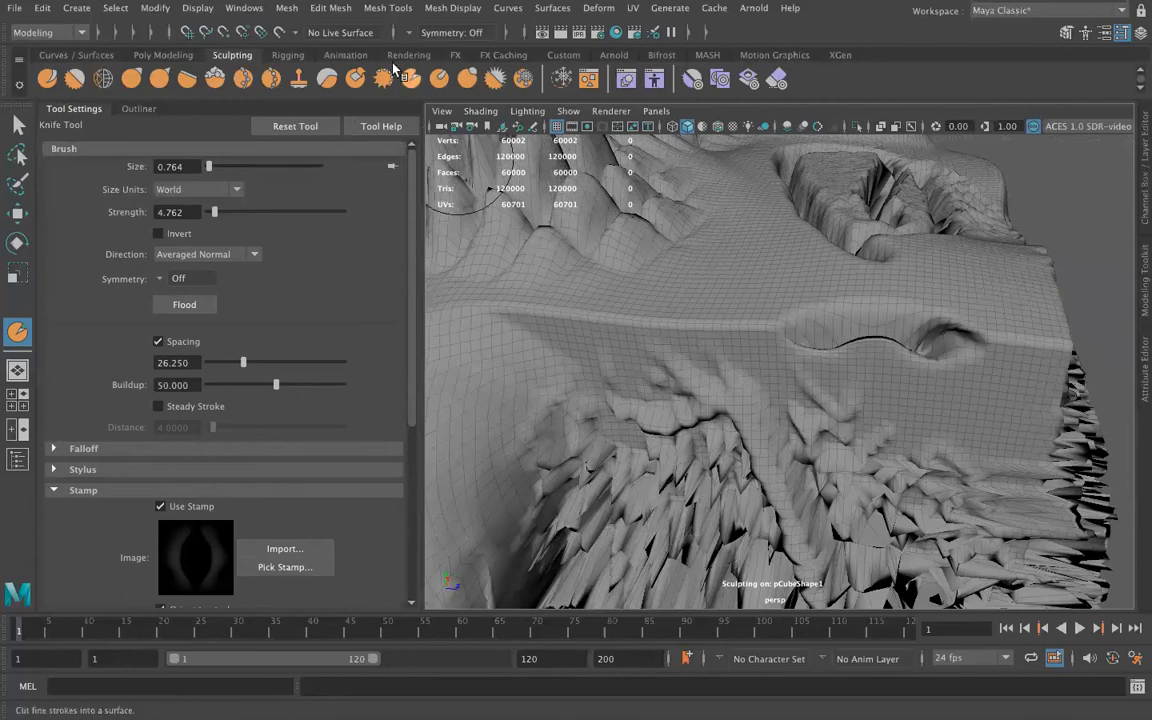
Smear the cube's upper edge and the smooth rounded bulge below it with the Smear Tool at strength 0.595
left_click(441, 83)
left_click_drag(540, 283, 703, 349, "alt")
right_click_drag(704, 350, 641, 337, "alt")
key("ctrl+z")
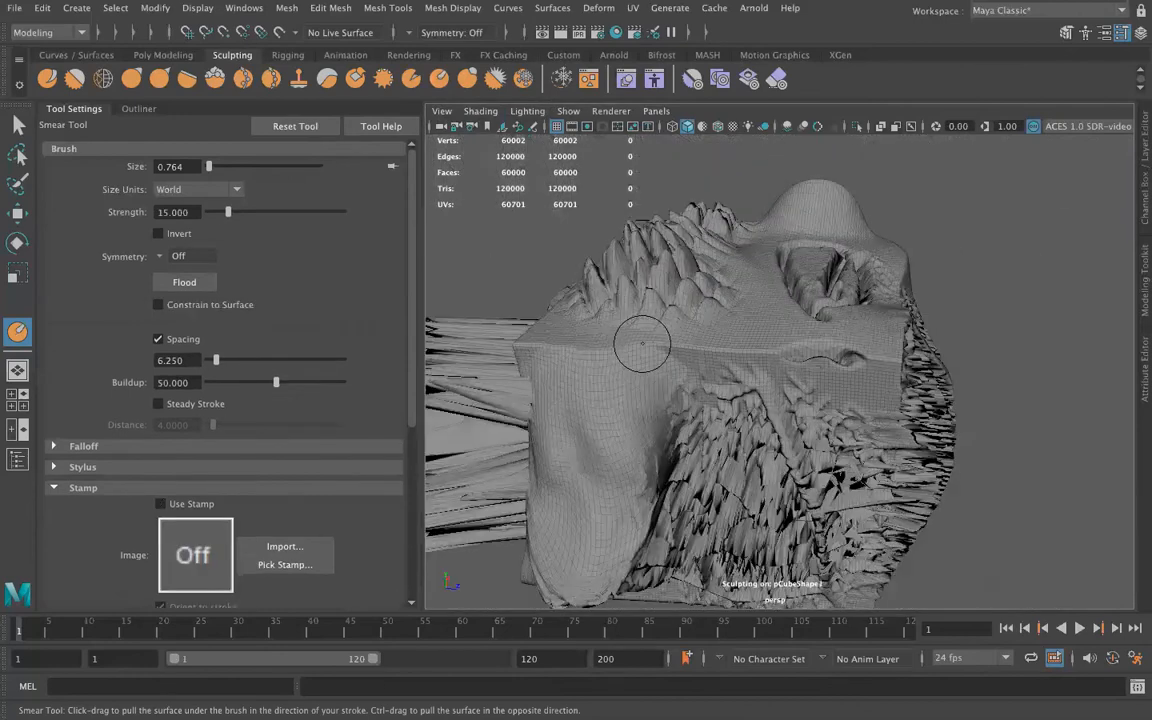
left_click(210, 212)
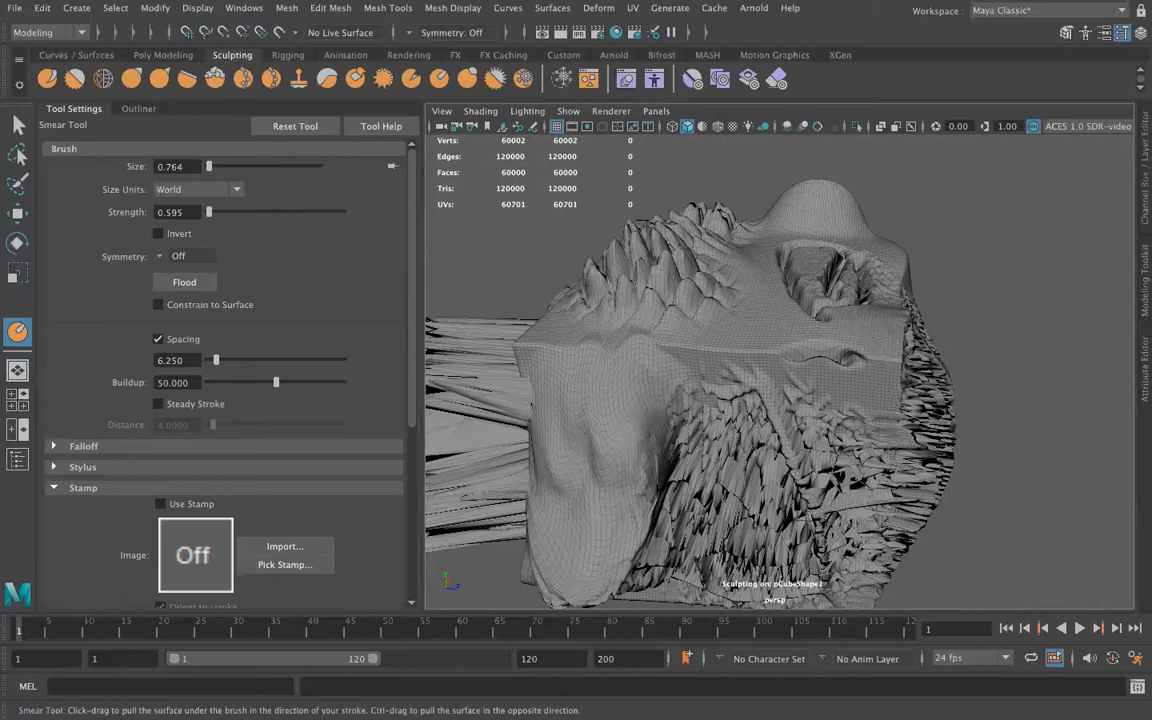
Inflate small mounds at the cube's corner and along its top edge with the Bulge Tool at strength 1.786
left_click(469, 79)
left_click_drag(520, 300, 600, 385)
key("ctrl+z")
key("ctrl+z")
key("ctrl+z")
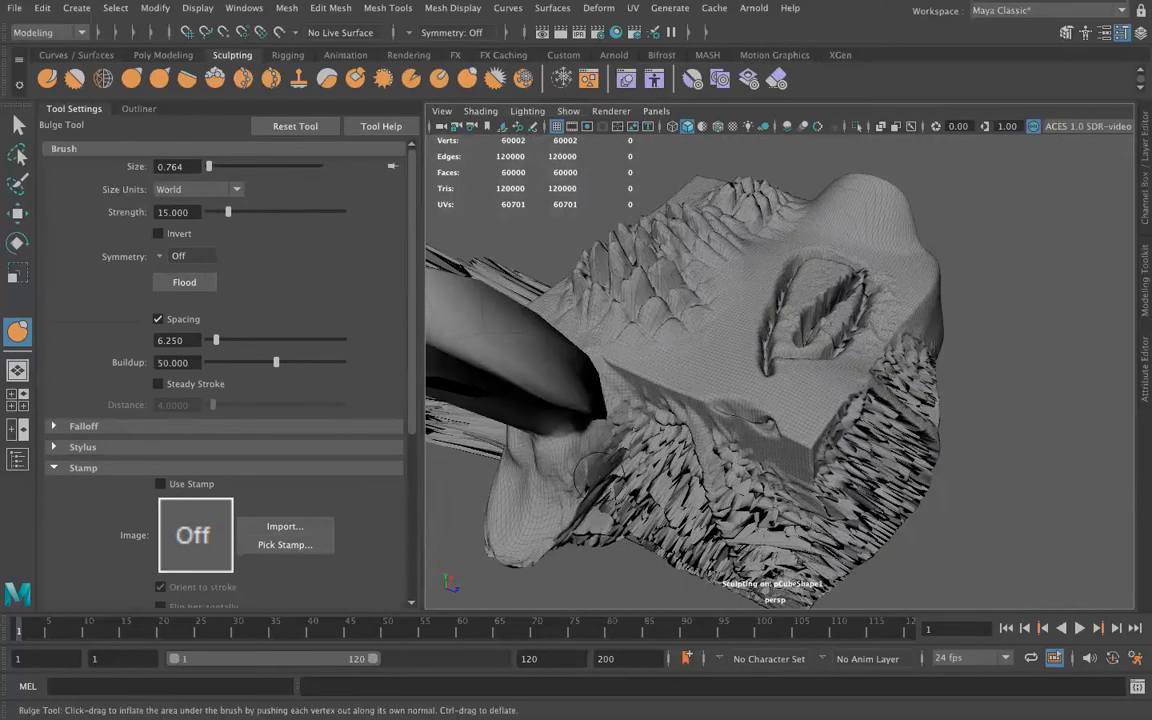
left_click(210, 213)
mouse_move(541, 381)
left_mouse_down()
mouse_move(556, 370)
mouse_move(538, 357)
left_mouse_up()
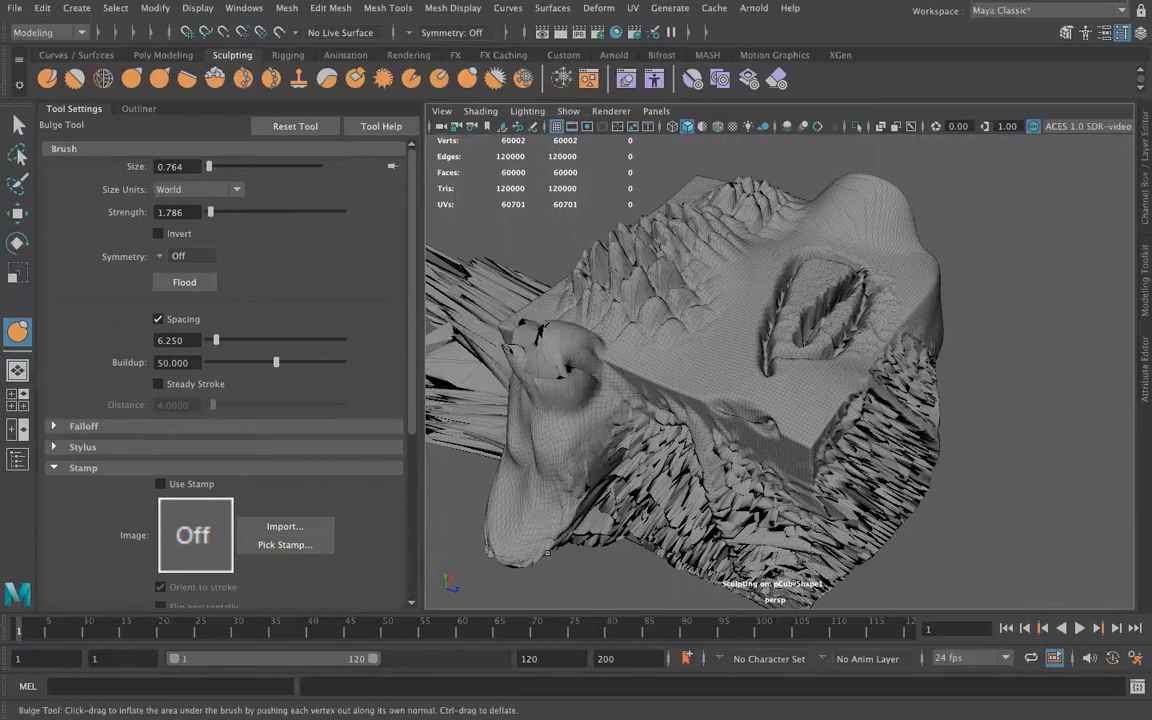
key("ctrl+z")
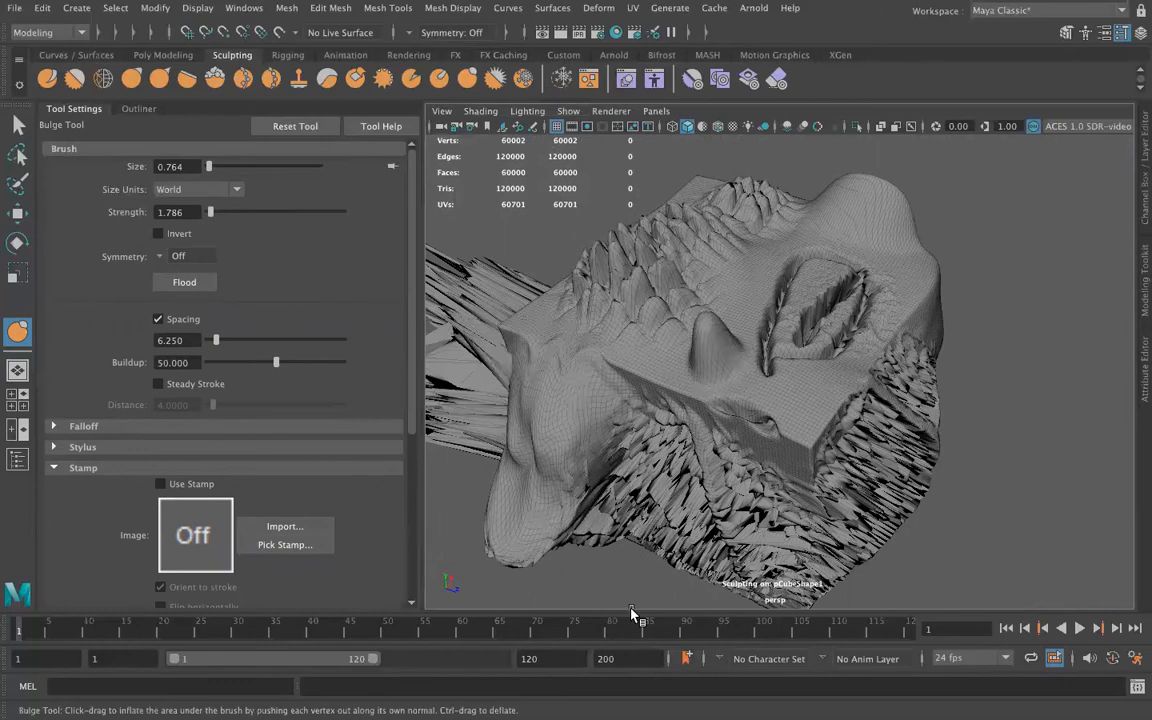
Enlarge the Amplify Tool's brush to size 1.952 and accentuate the spiky detail on the cube's side face
left_click(494, 80)
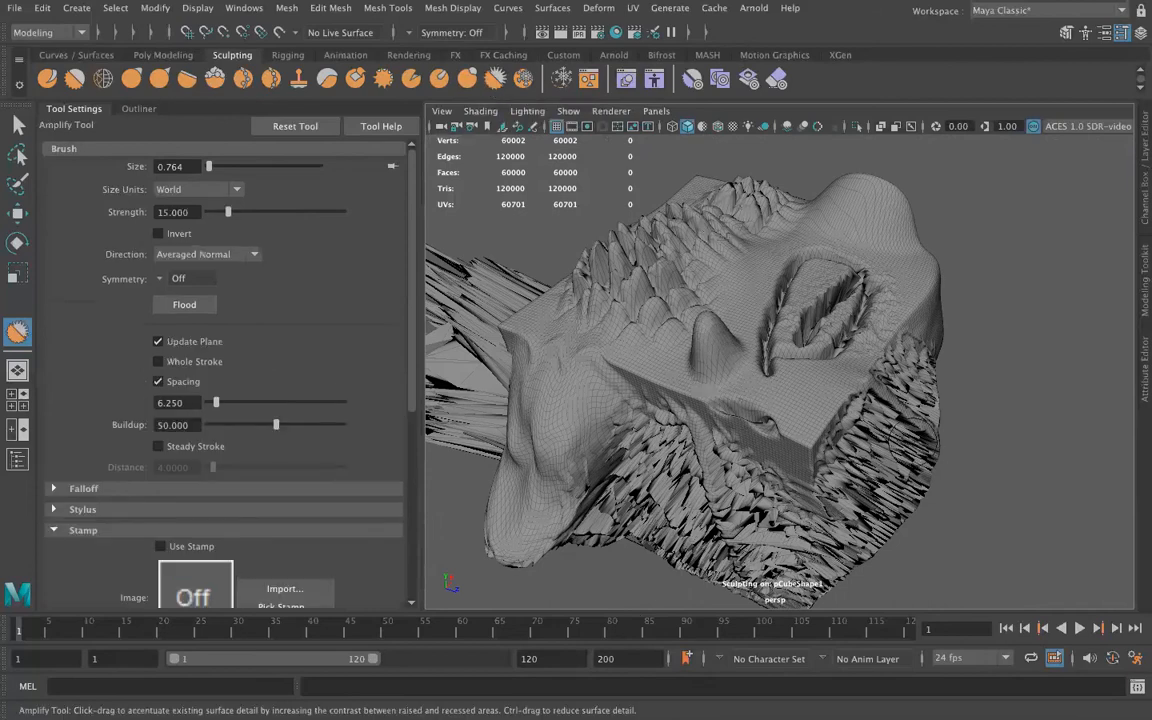
mouse_move(803, 418)
left_mouse_down("alt")
mouse_move(869, 416)
mouse_move(804, 368)
mouse_move(660, 300)
mouse_move(710, 330)
mouse_move(755, 393)
mouse_move(700, 310)
mouse_move(640, 320)
mouse_move(620, 420)
mouse_move(706, 455)
mouse_move(550, 300)
mouse_move(495, 330)
mouse_move(560, 470)
mouse_move(740, 445)
left_mouse_up("alt")
scroll(785, 391, "up", 5)
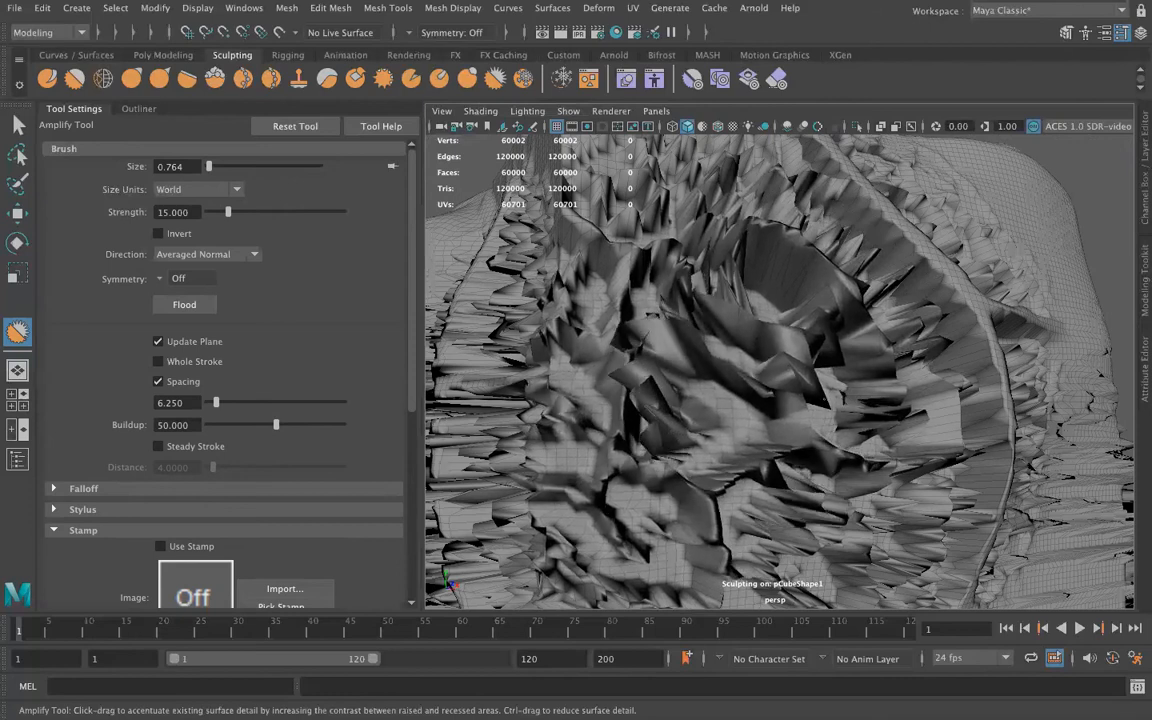
Paint a large round frozen area over the amplified spikes on the side face with the Freeze Tool
left_click(523, 79)
mouse_move(680, 420)
left_mouse_down()
mouse_move(790, 330)
mouse_move(870, 290)
mouse_move(885, 330)
mouse_move(835, 400)
left_mouse_up()
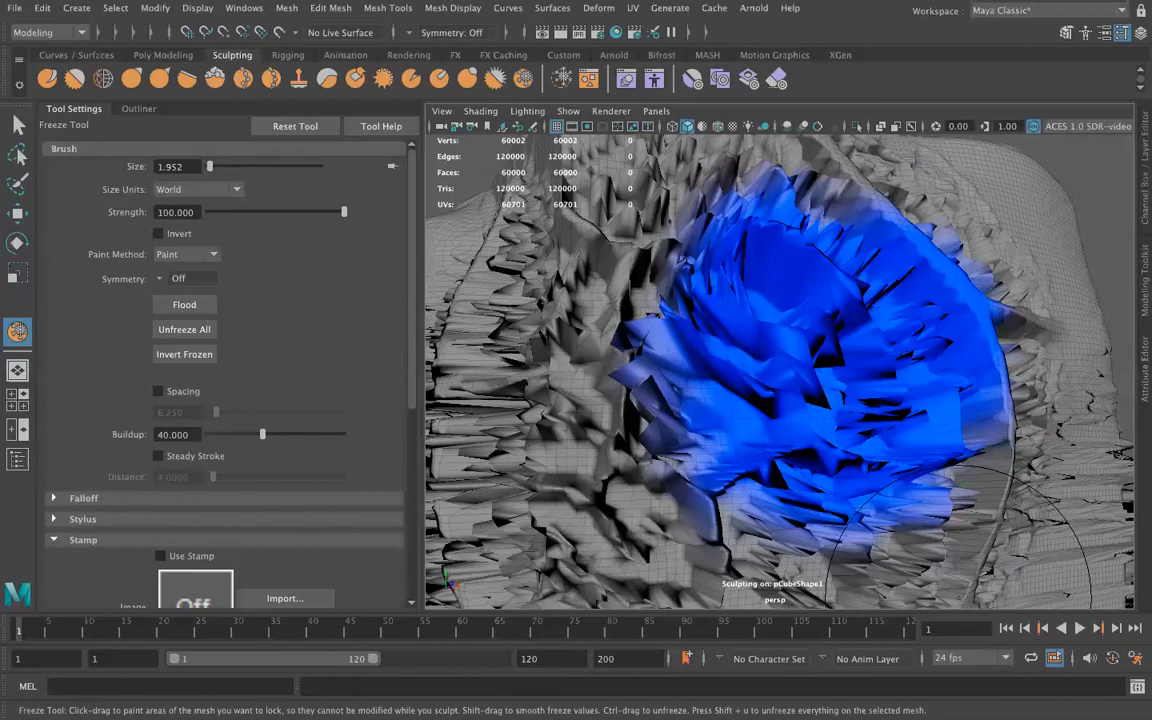
scroll(781, 419, "down", 5)
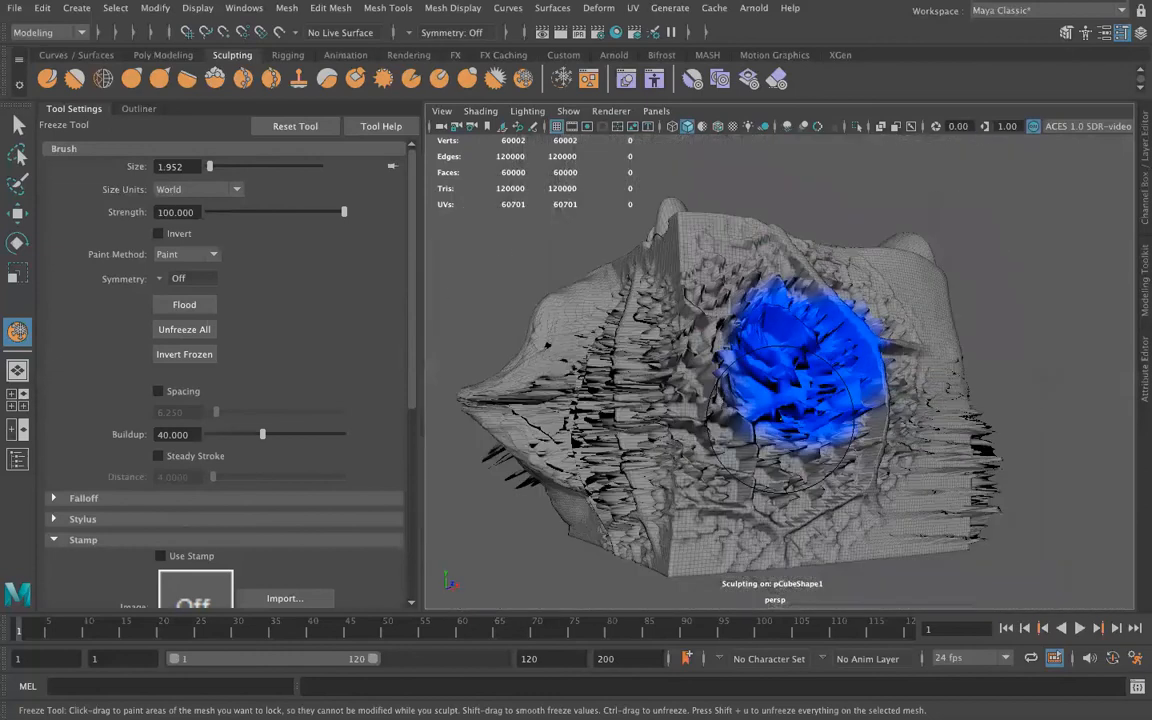
Smooth the rough side face all around and across the frozen patch with the Smooth Tool
left_click(330, 79)
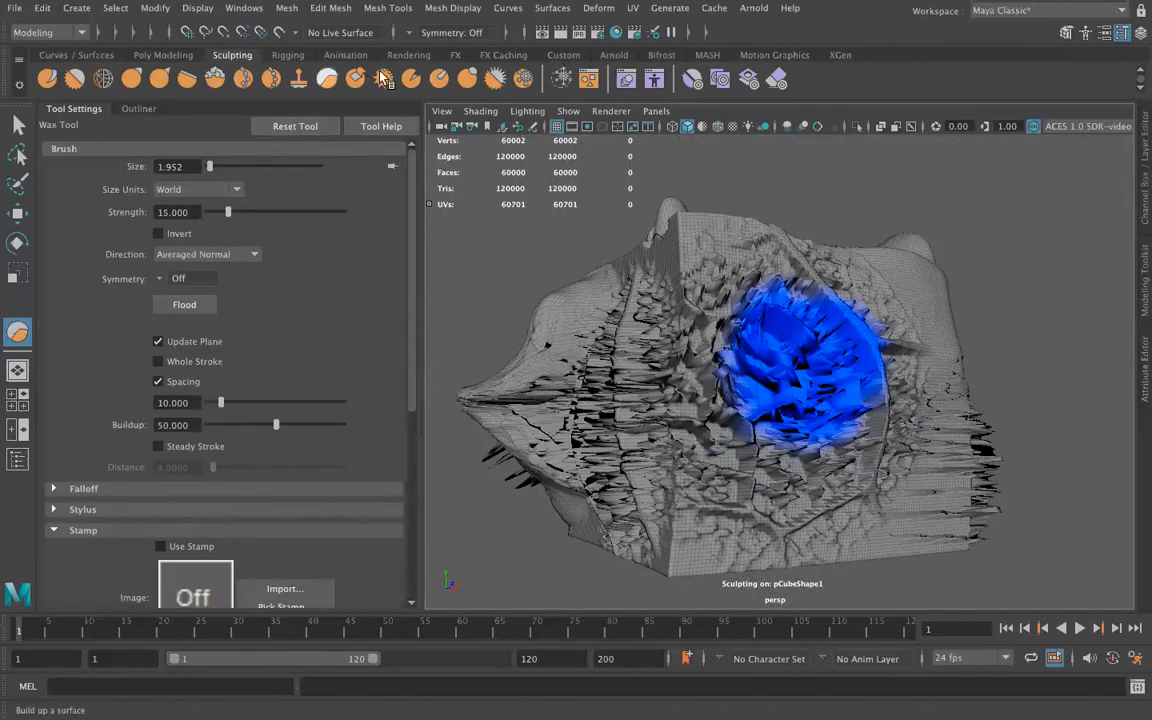
left_click(75, 79)
mouse_move(786, 291)
left_mouse_down()
mouse_move(680, 400)
mouse_move(850, 420)
mouse_move(712, 270)
mouse_move(690, 405)
mouse_move(886, 352)
mouse_move(800, 490)
mouse_move(660, 340)
mouse_move(745, 255)
mouse_move(955, 408)
left_mouse_up()
left_click_drag(1001, 445, 882, 629)
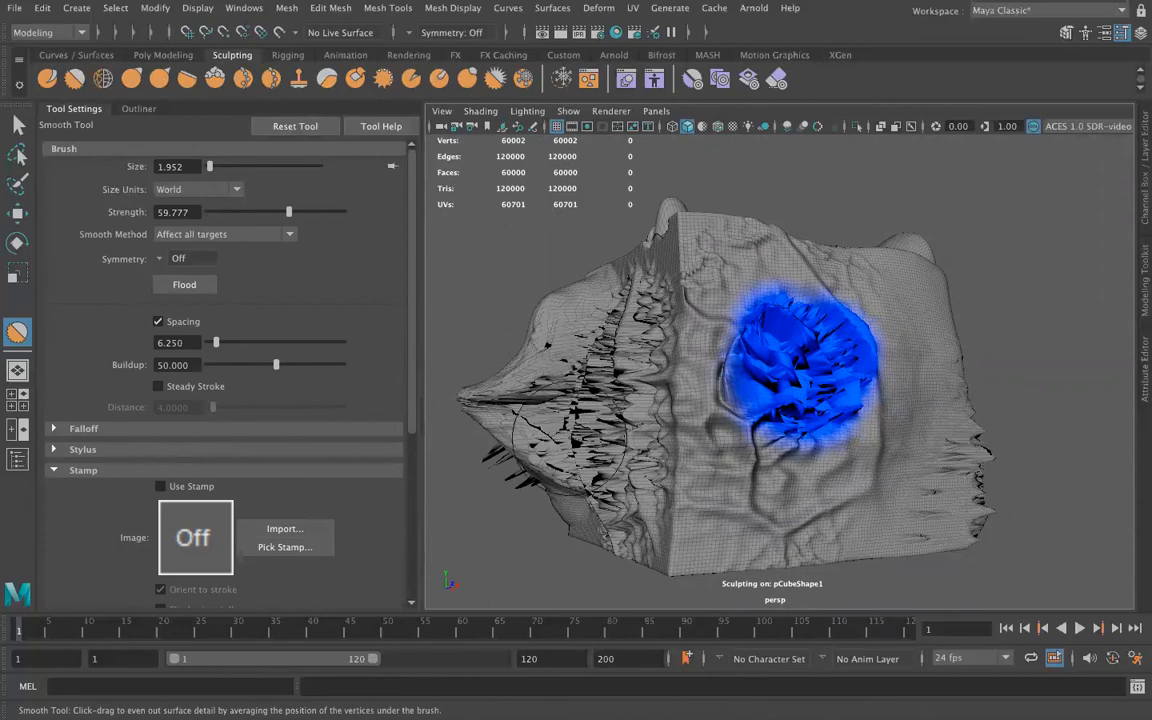
mouse_move(663, 417)
left_mouse_down("alt")
mouse_move(805, 391)
mouse_move(892, 334)
mouse_move(777, 395)
mouse_move(740, 400)
mouse_move(774, 419)
mouse_move(761, 479)
mouse_move(782, 514)
left_mouse_up("alt")
scroll(875, 487, "up", 3)
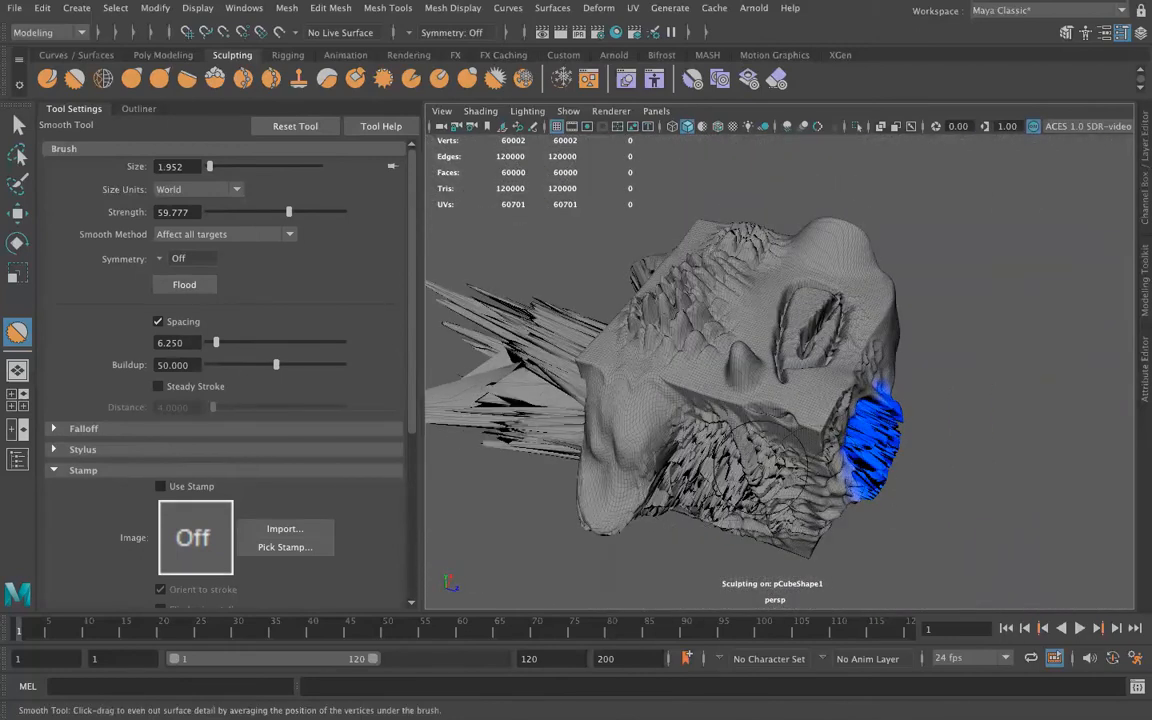